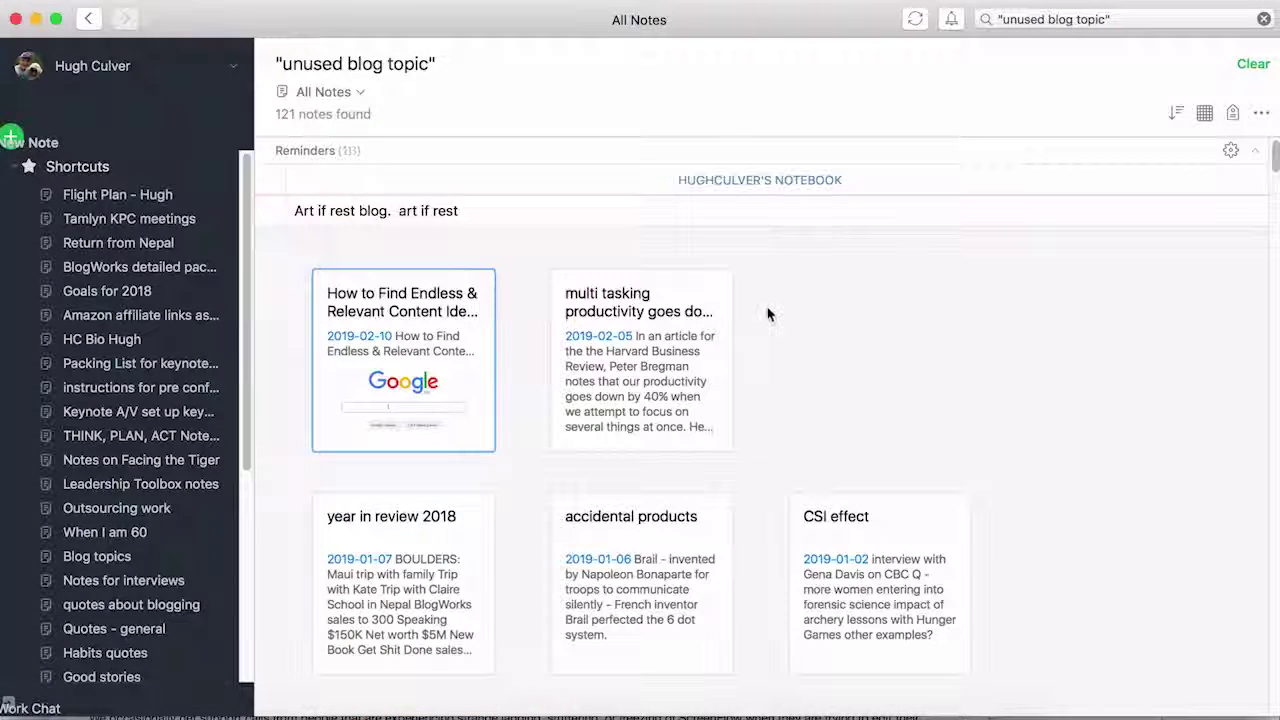
Open the "Doughnut test for business" note from the unused blog topic results, look through its article photo, and close it.
scroll(758, 312, down, 2)
scroll(756, 312, down, 5)
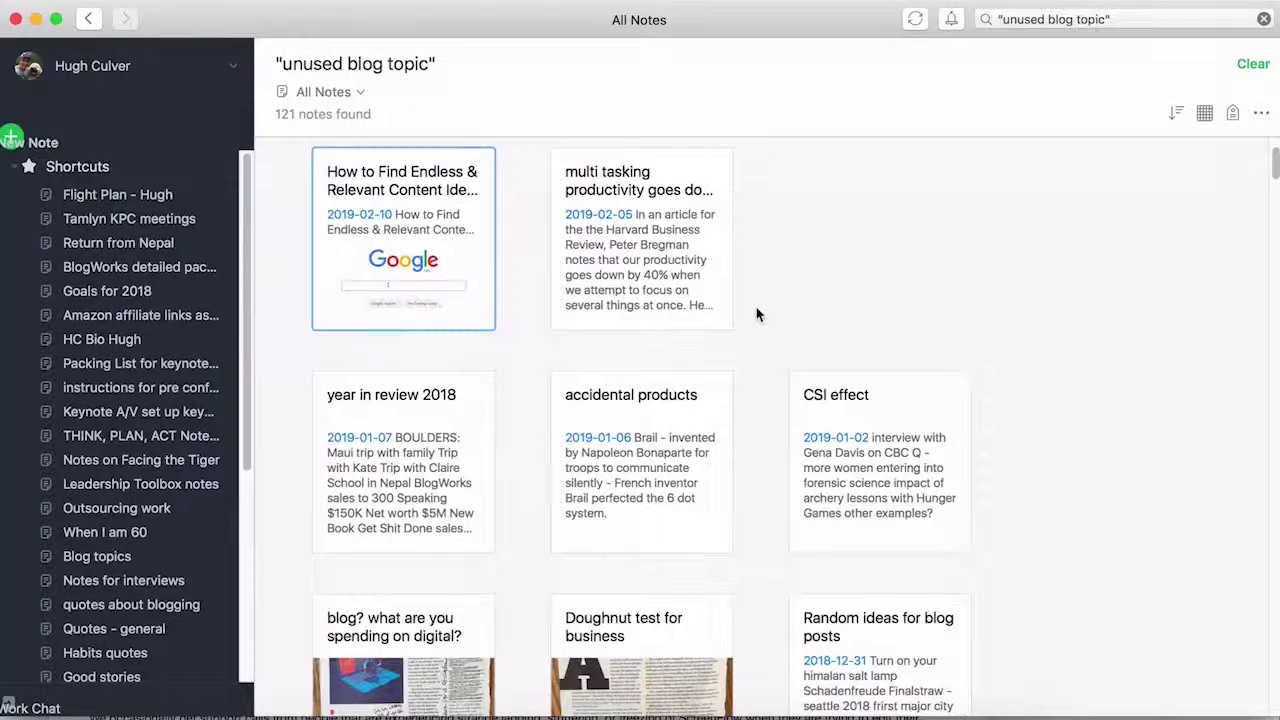
click(663, 374)
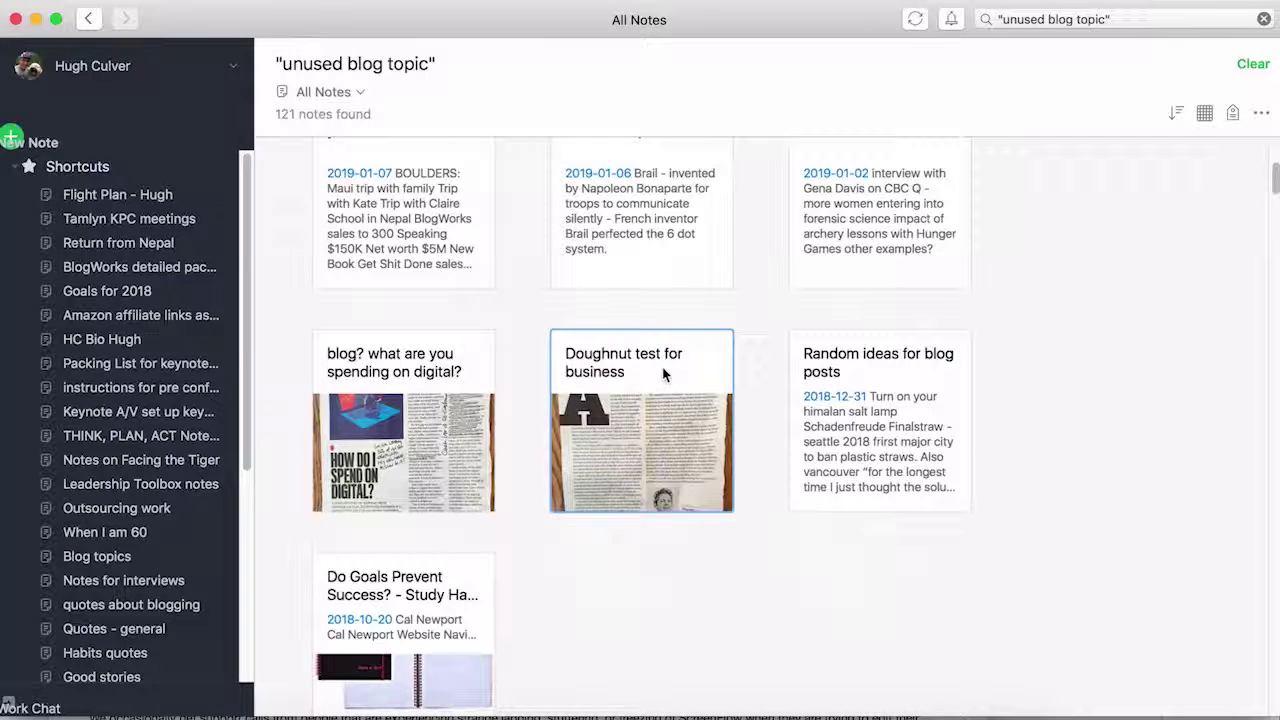
double_click(663, 374)
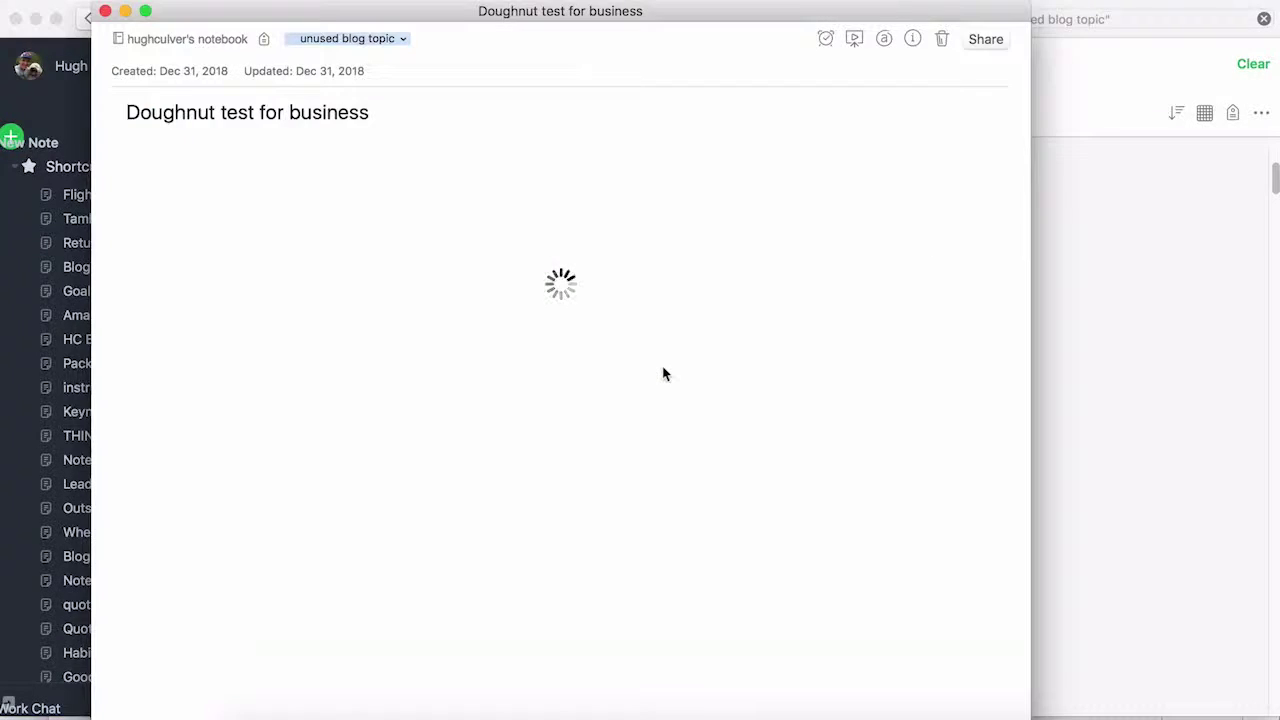
scroll(663, 374, down, 3)
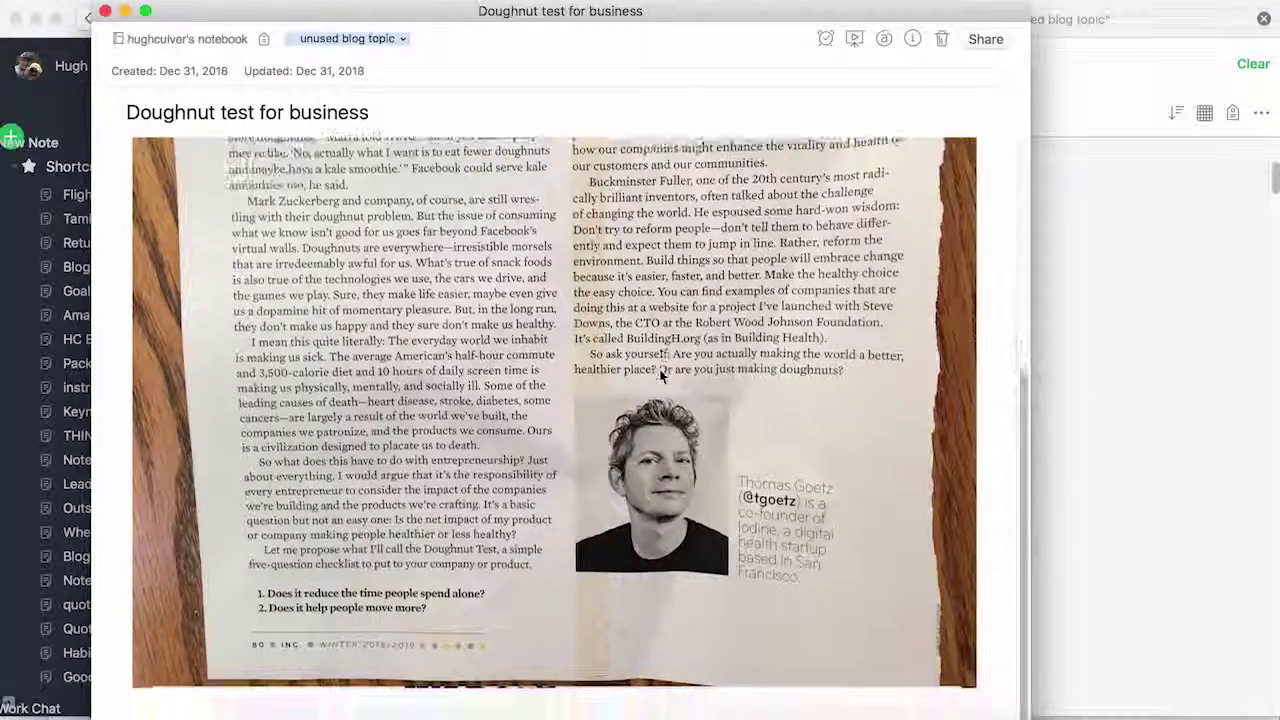
scroll(661, 375, up, 5)
key(super+w)
View the "year in review 2018", "accidental products" and "CSI effect" notes one after another, closing each.
double_click(451, 260)
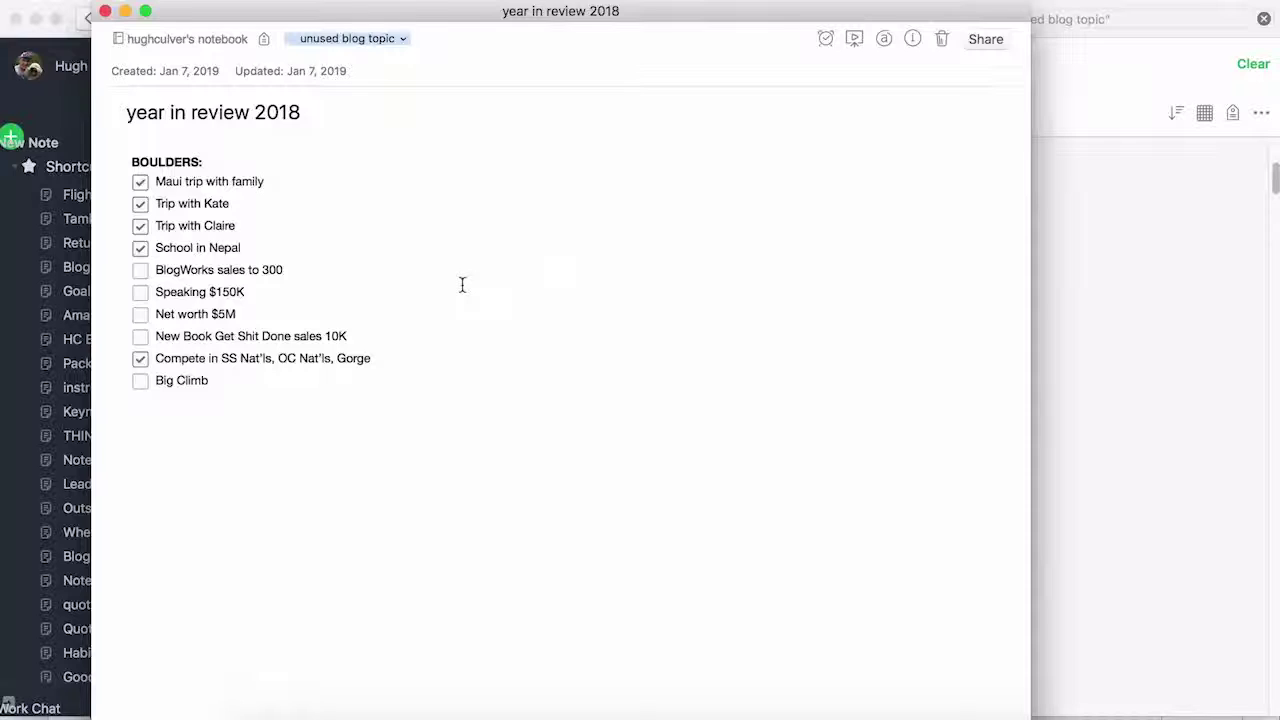
key(super+w)
double_click(680, 208)
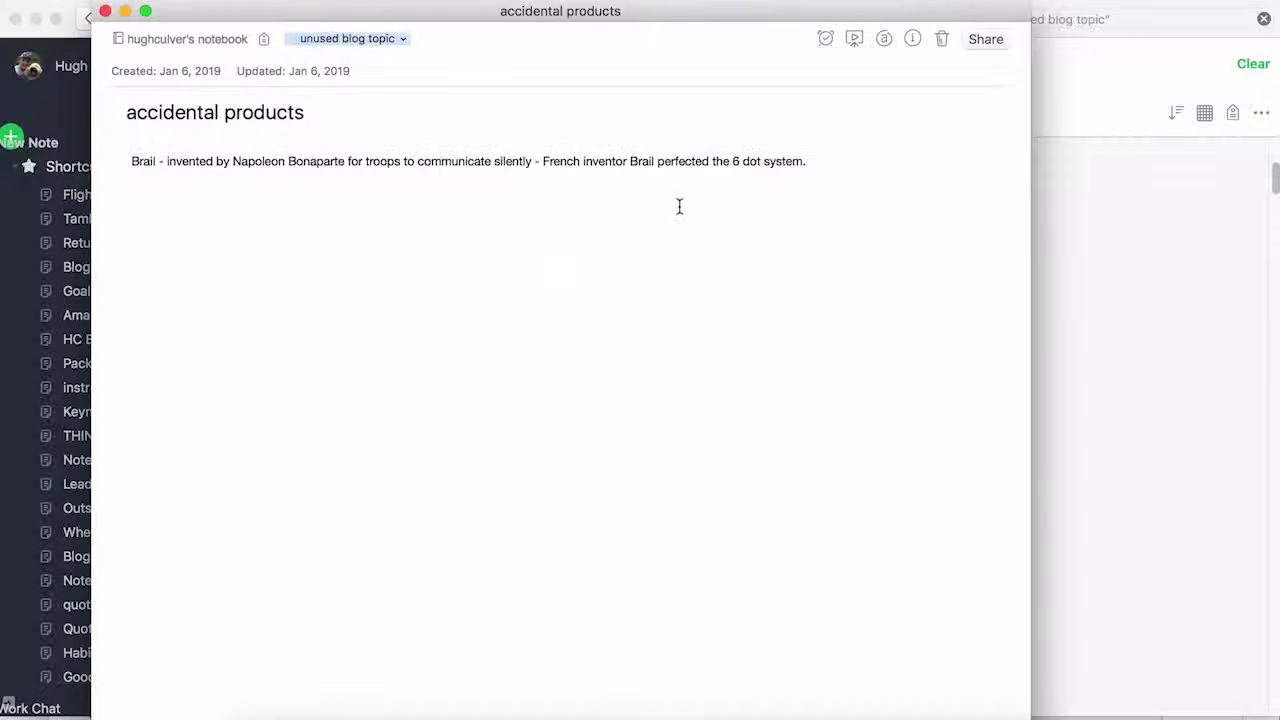
key(super+w)
double_click(810, 232)
key(super+w)
Find the older "decision cost" and "prune the fruit" notes in the results and view each, closing it after reading.
scroll(800, 324, down, 5)
double_click(409, 435)
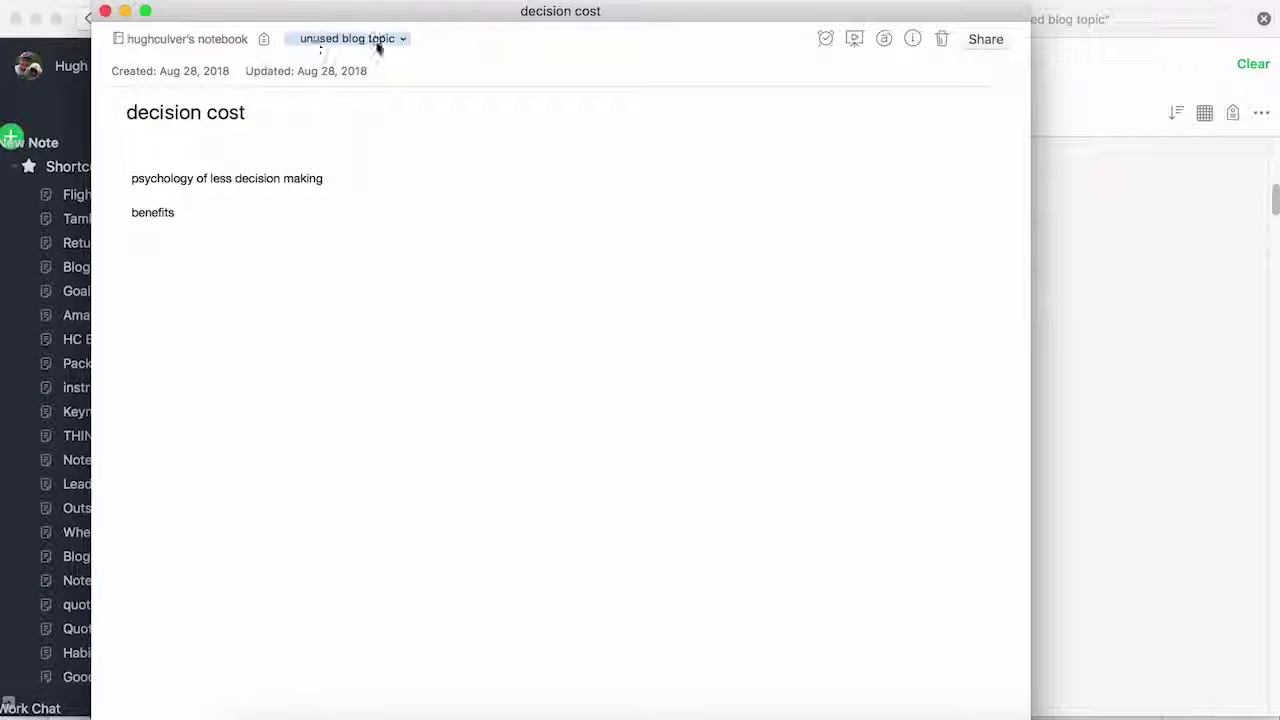
key(super+w)
scroll(480, 440, down, 5)
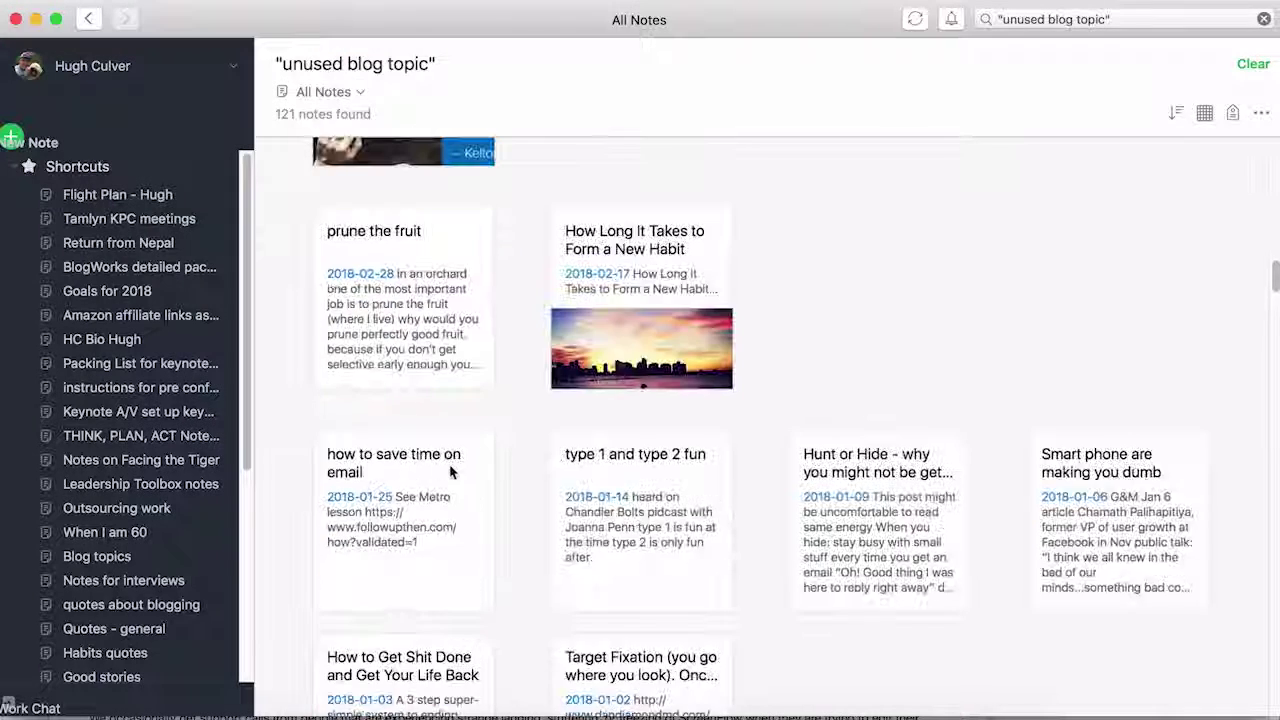
click(407, 318)
double_click(407, 318)
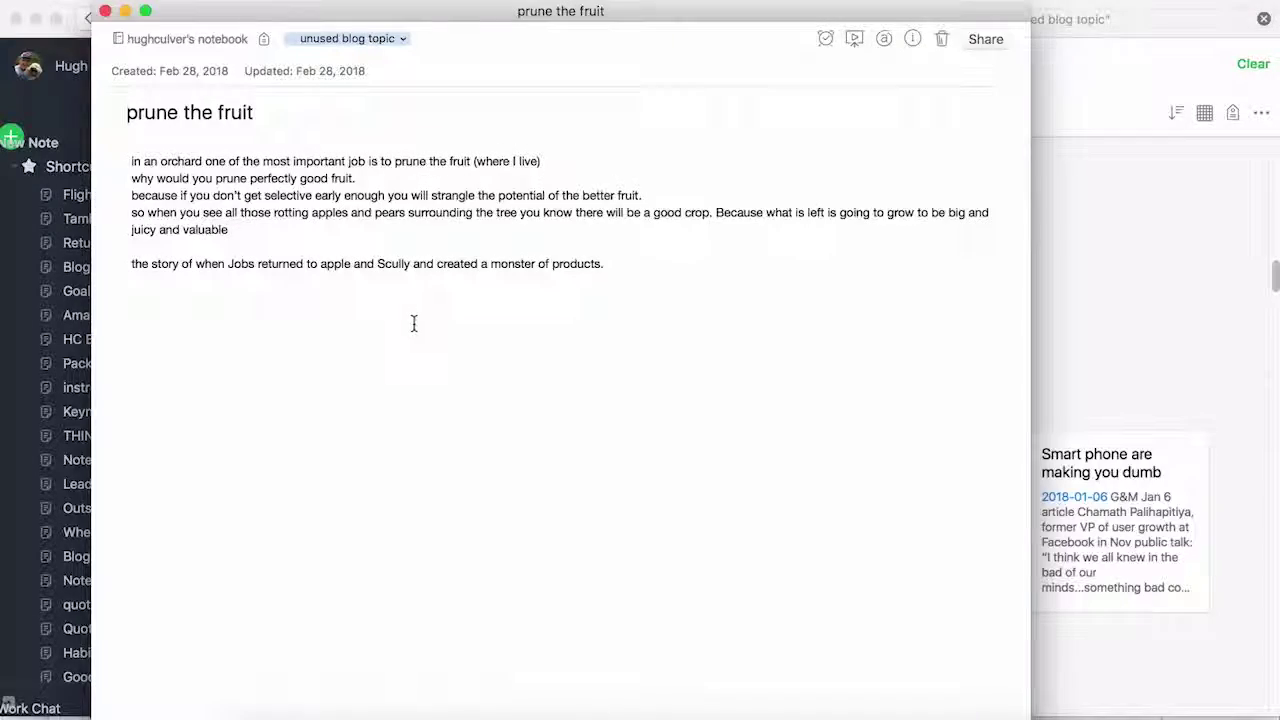
key(super+w)
Open the "How Long It Takes to Form a New Habit" note, read through the clipped article, and close it.
click(631, 357)
double_click(631, 357)
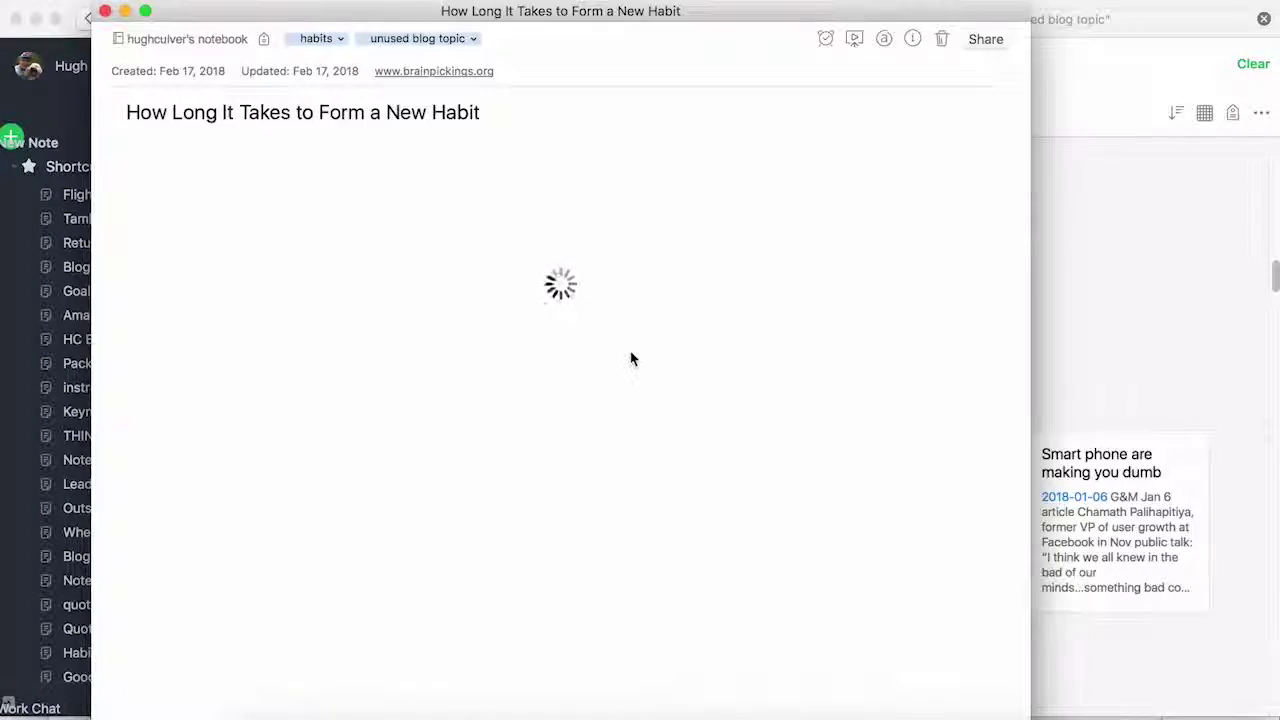
scroll(631, 357, down, 15)
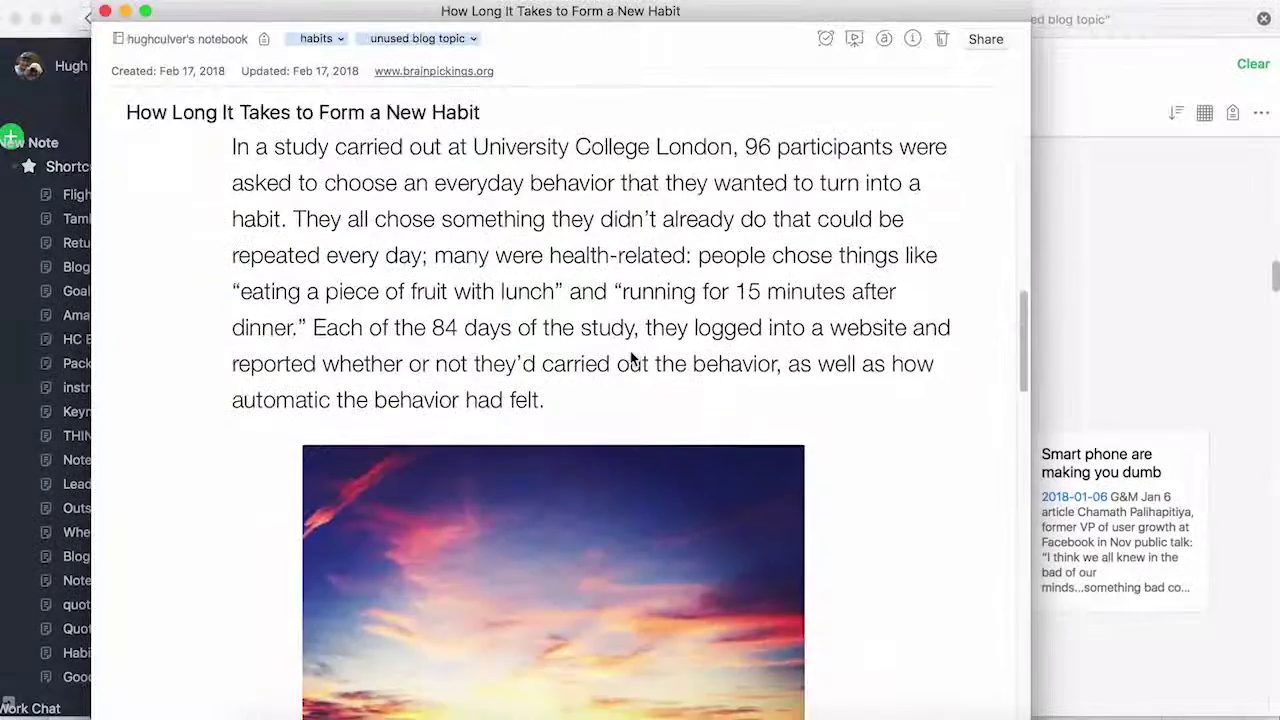
scroll(629, 359, down, 4)
key(super+w)
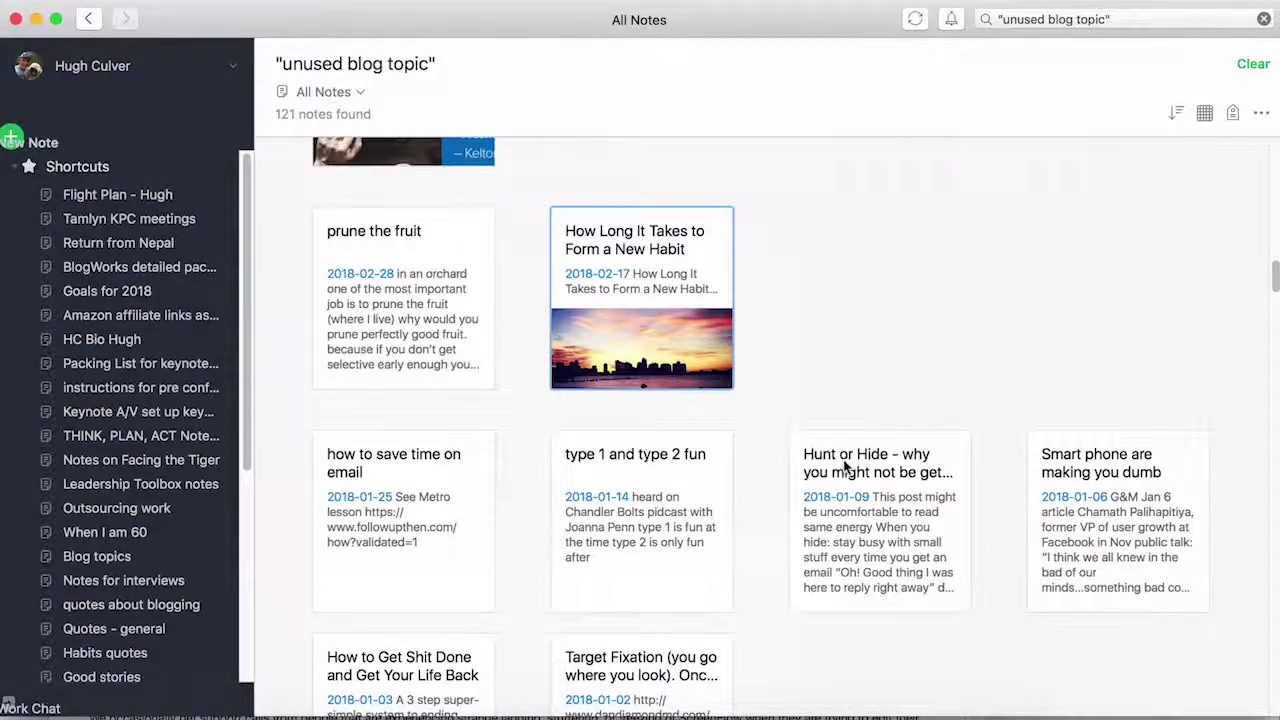
Narrow the "unused blog topic" note search by adding the keyword procrastination.
click(1130, 19)
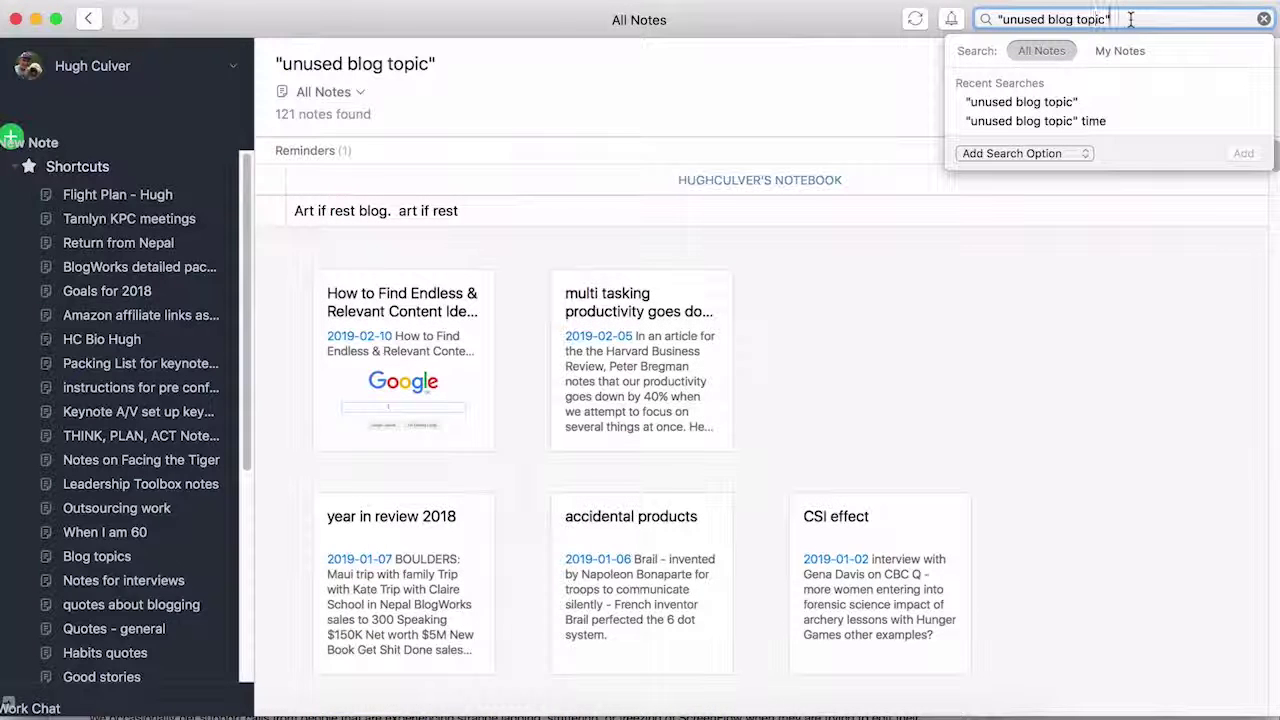
text(pro)
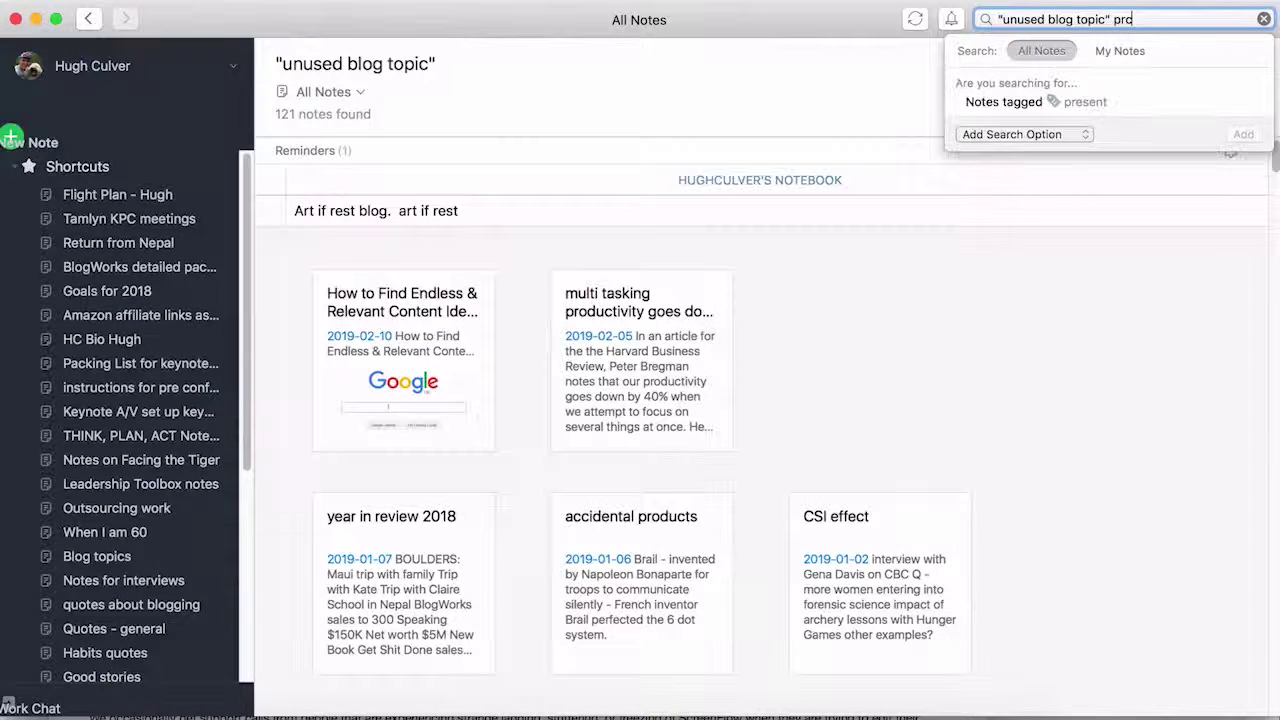
text(crastination)
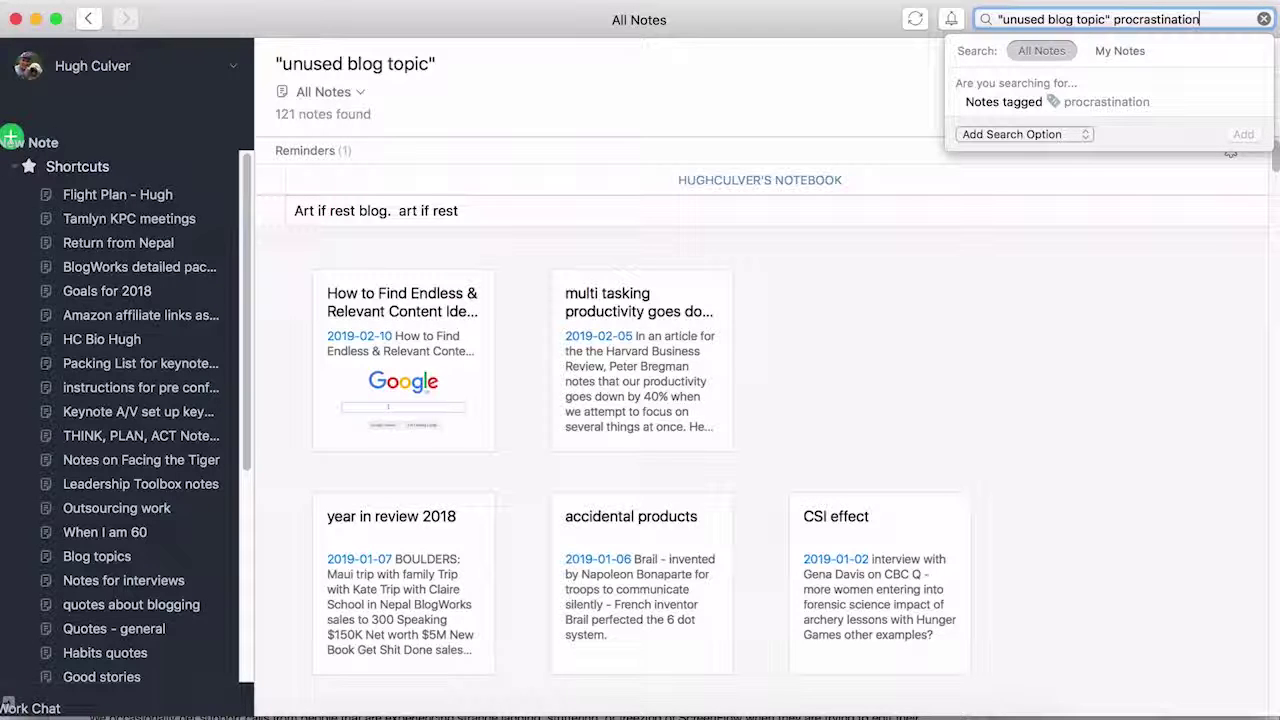
key(Return)
View the matching notes "How to Get Shit Done and Get Your Life Back" and "procrastination - 3 types", closing each.
scroll(620, 268, down, 2)
scroll(487, 249, up, 2)
double_click(455, 245)
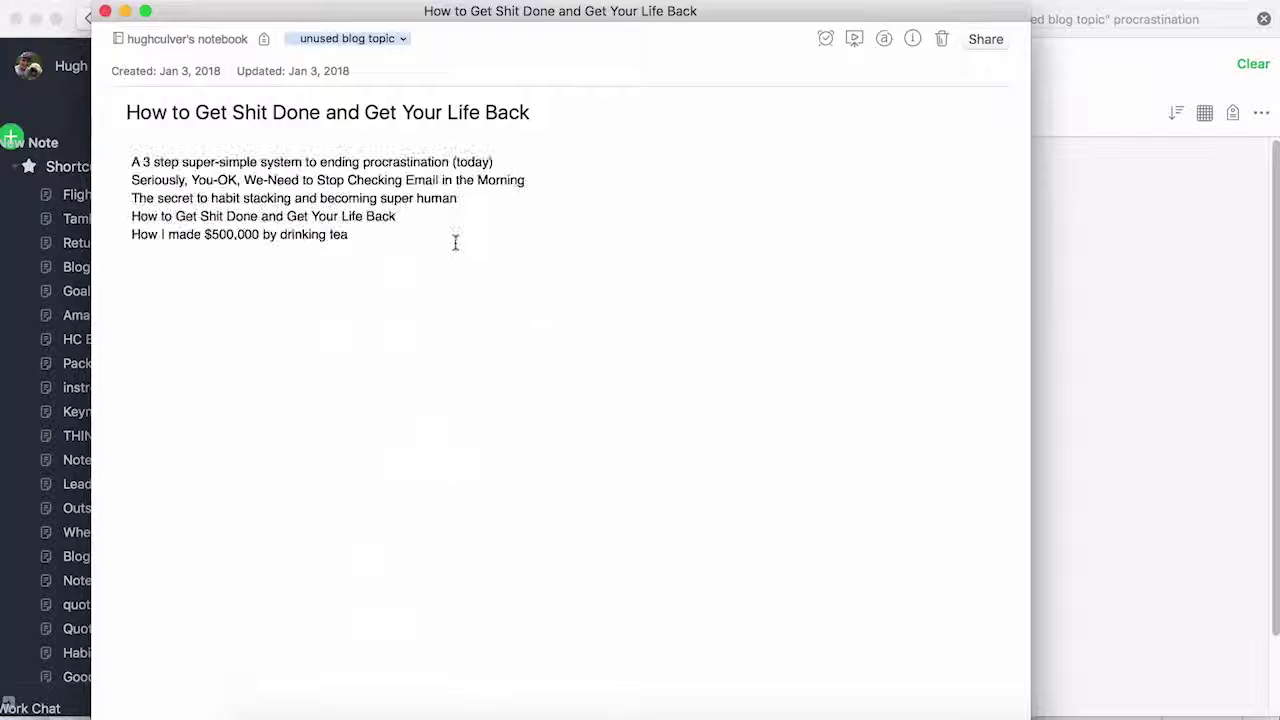
key(super+w)
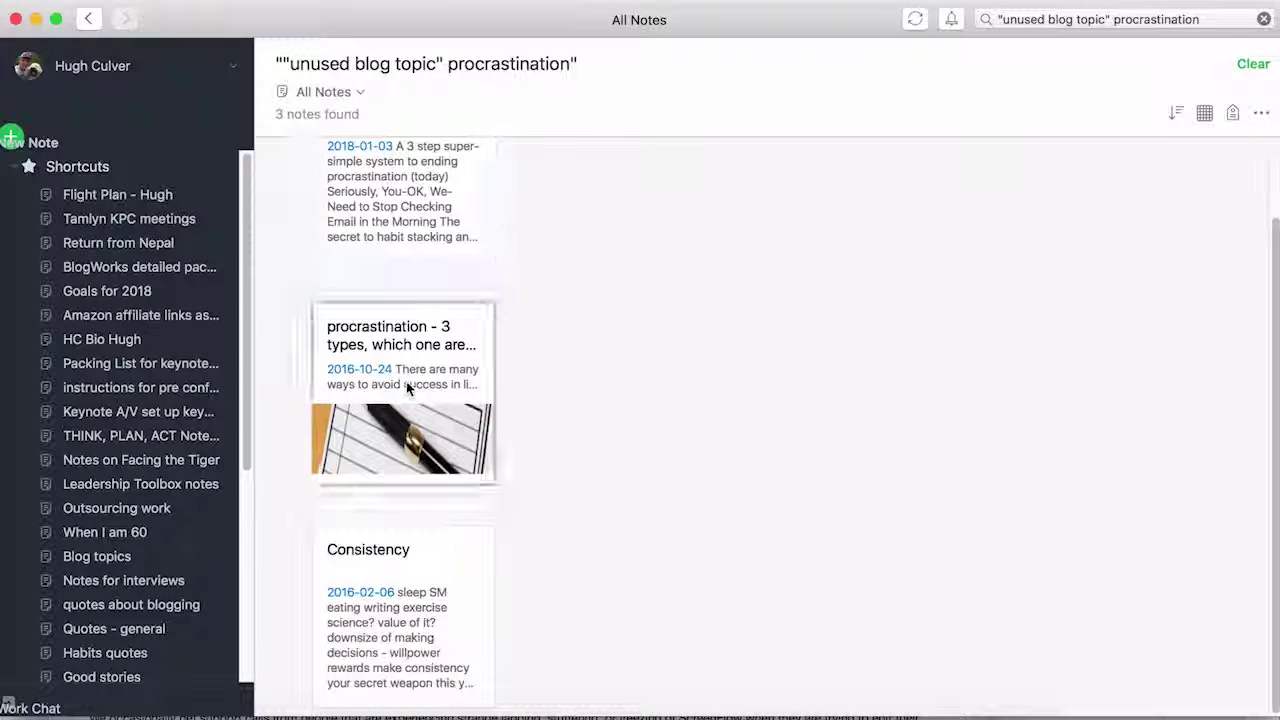
double_click(406, 381)
key(super+w)
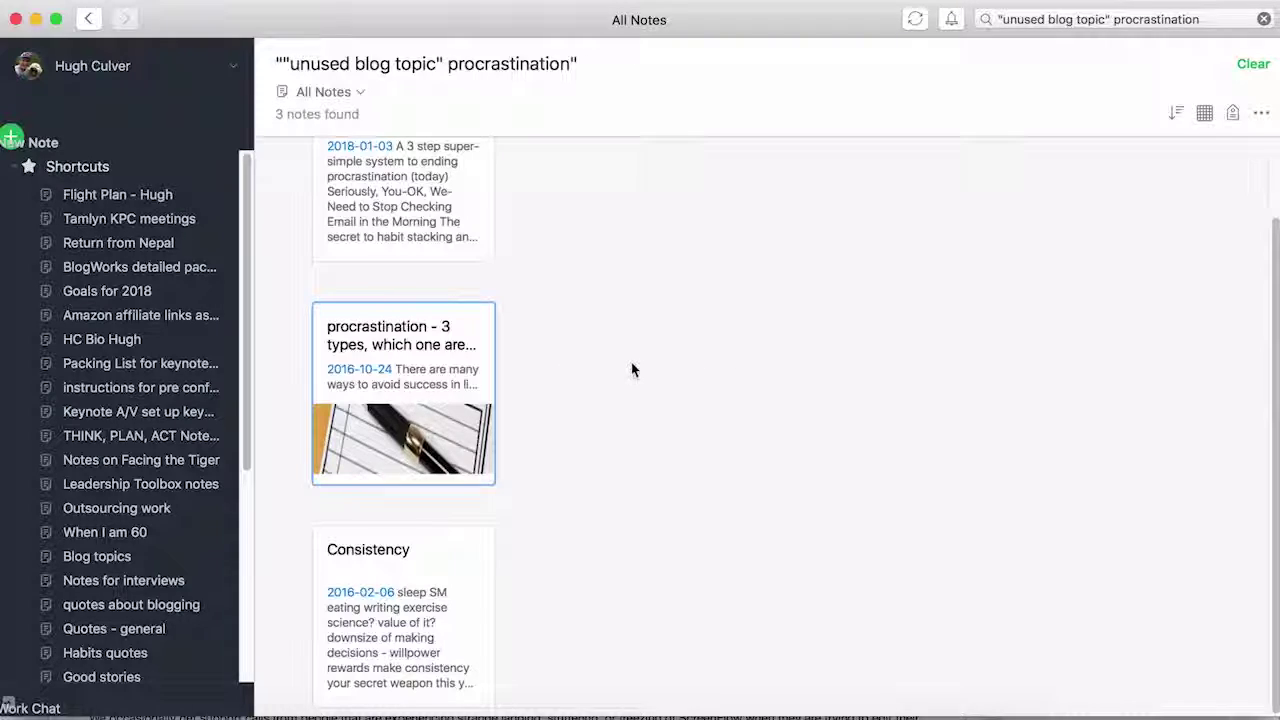
Switch to Chrome and go from the image search results to the Google home page.
key(super+Tab)
key(super+shift+Tab)
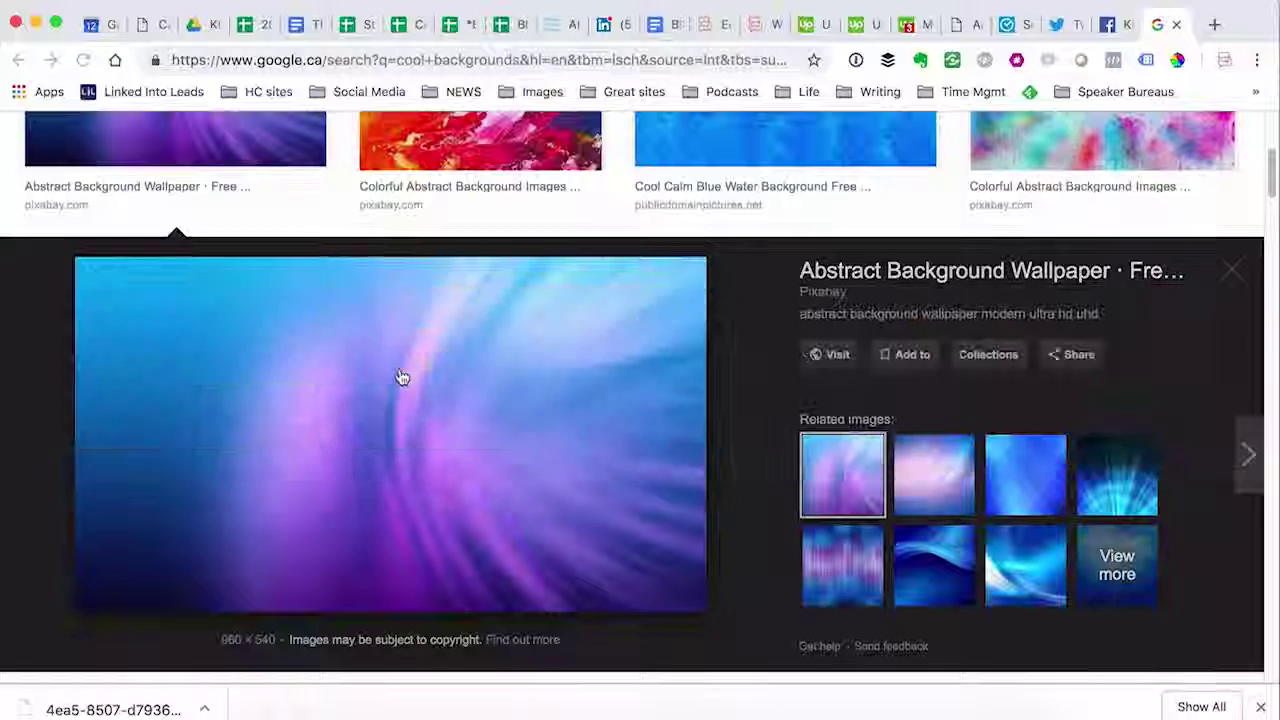
scroll(720, 296, up, 5)
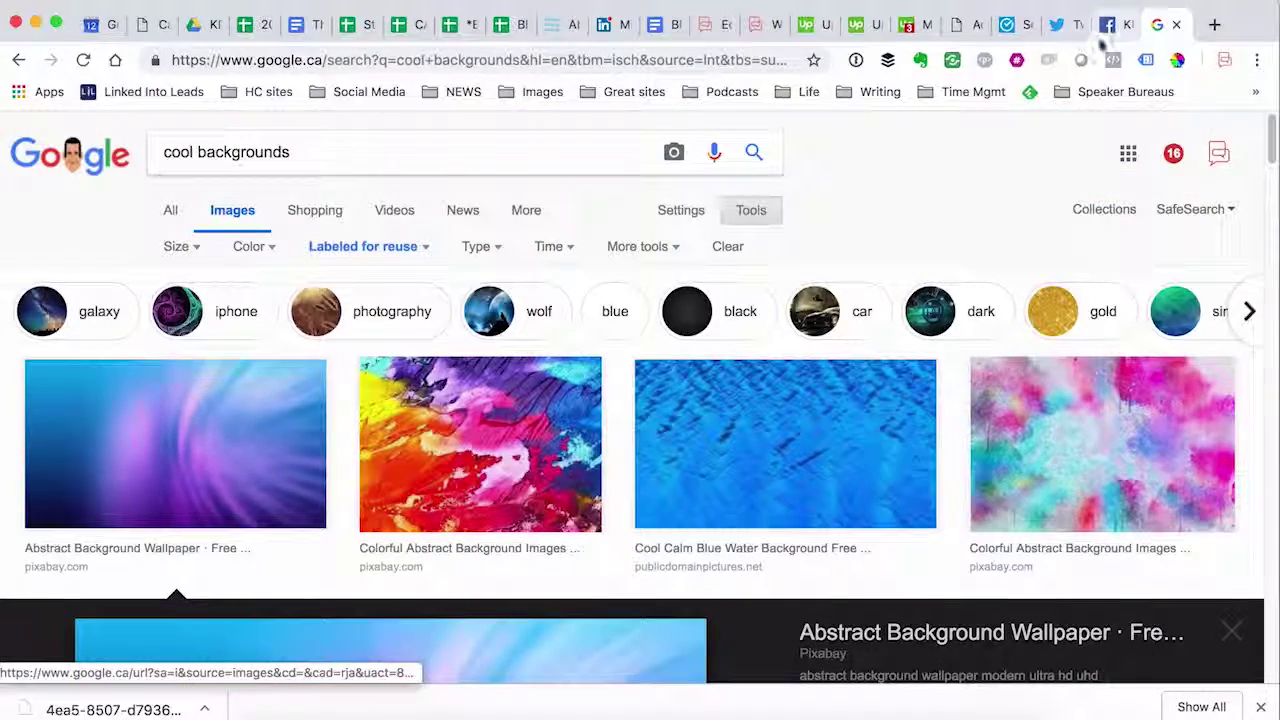
click(115, 60)
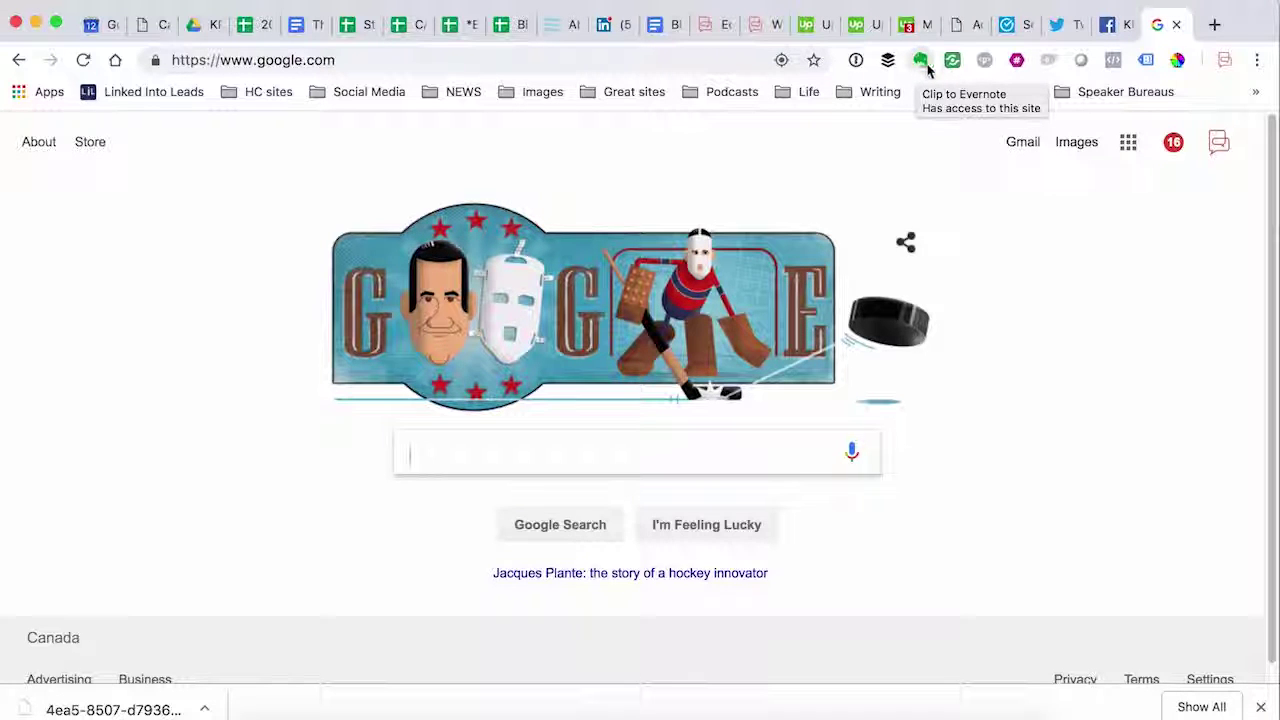
Search Google for procrastination.
click(540, 455)
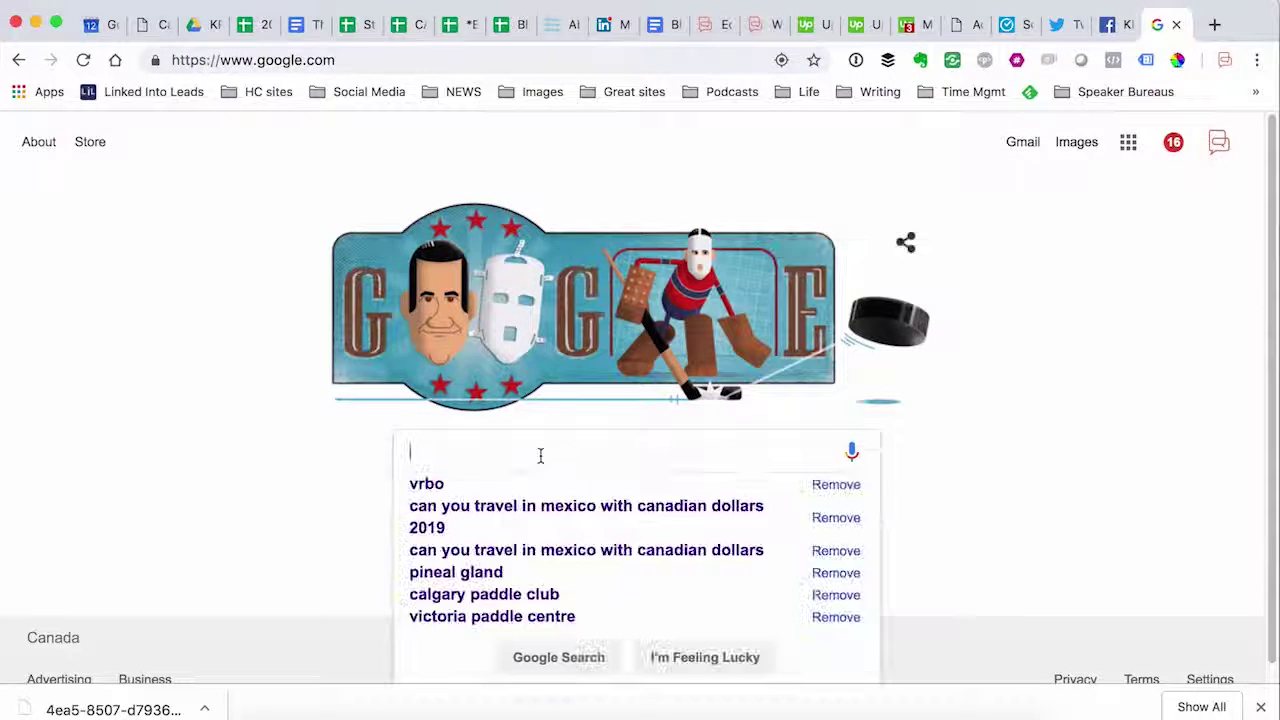
text(proc)
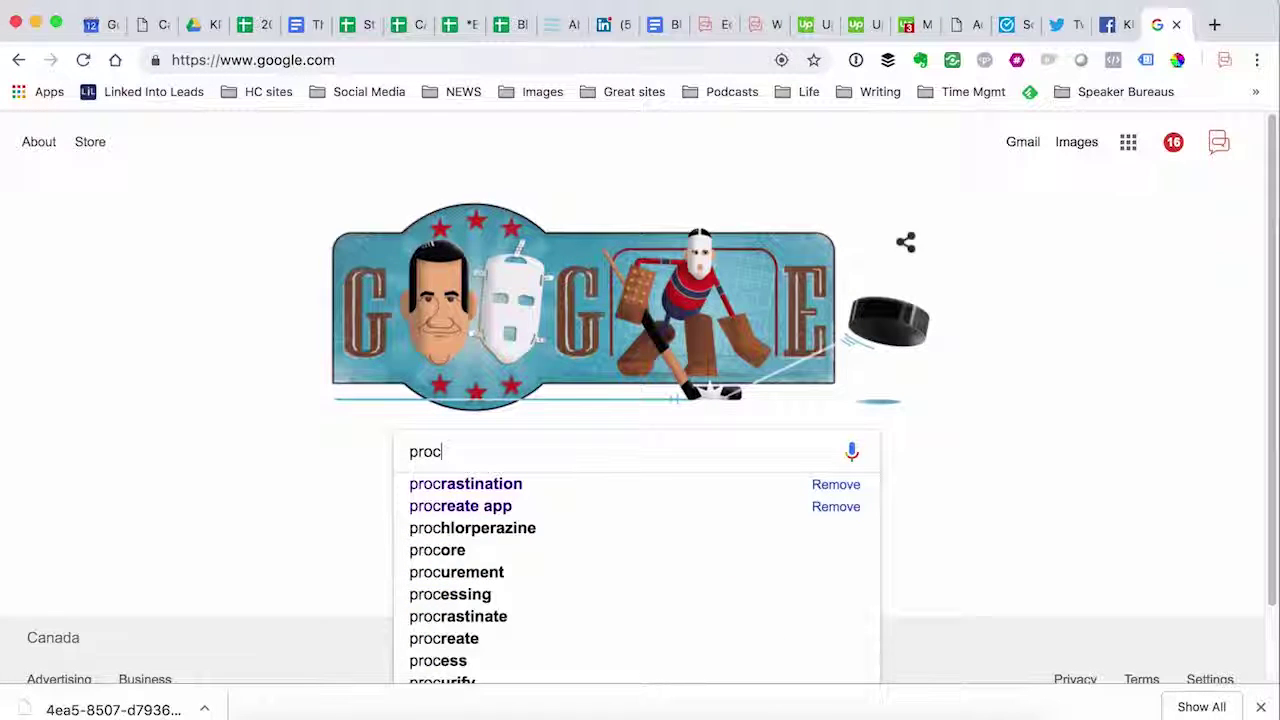
text(rastination)
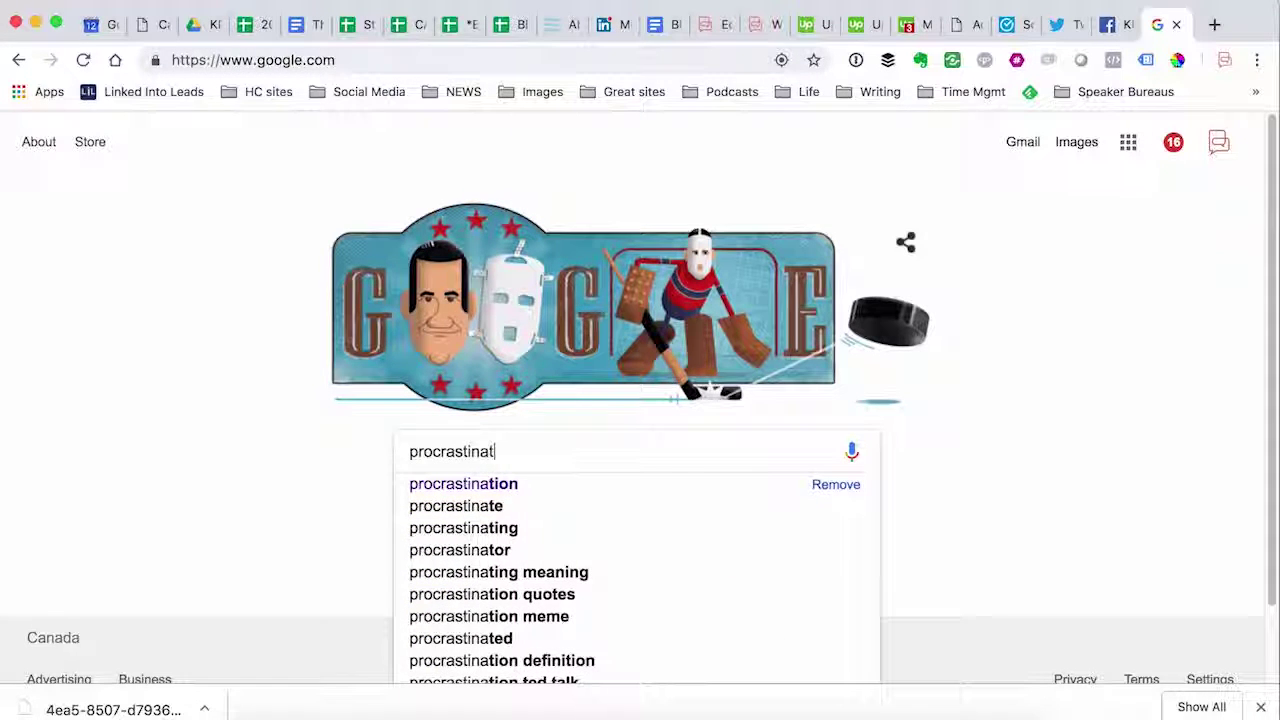
click(490, 487)
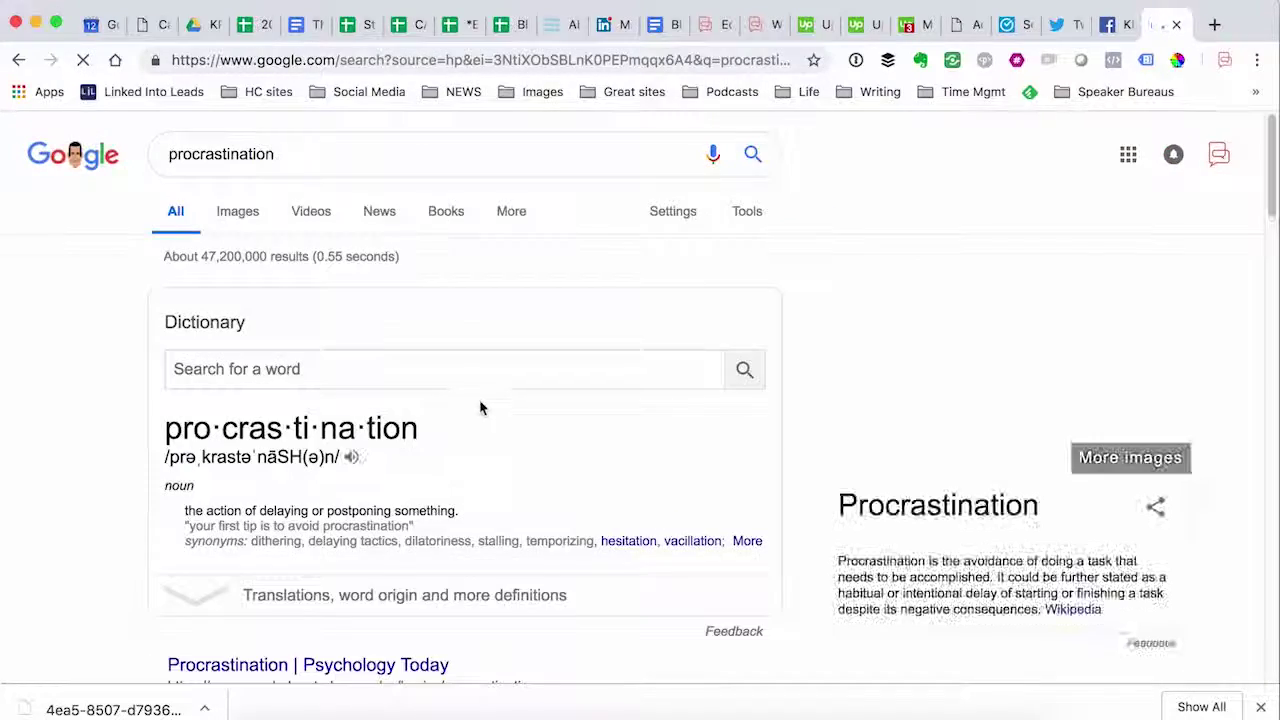
Browse the search results and open the jamesclear.com article "Procrastination: A Brief Guide on How to Stop Procrastinating".
scroll(480, 405, down, 5)
scroll(478, 401, down, 6)
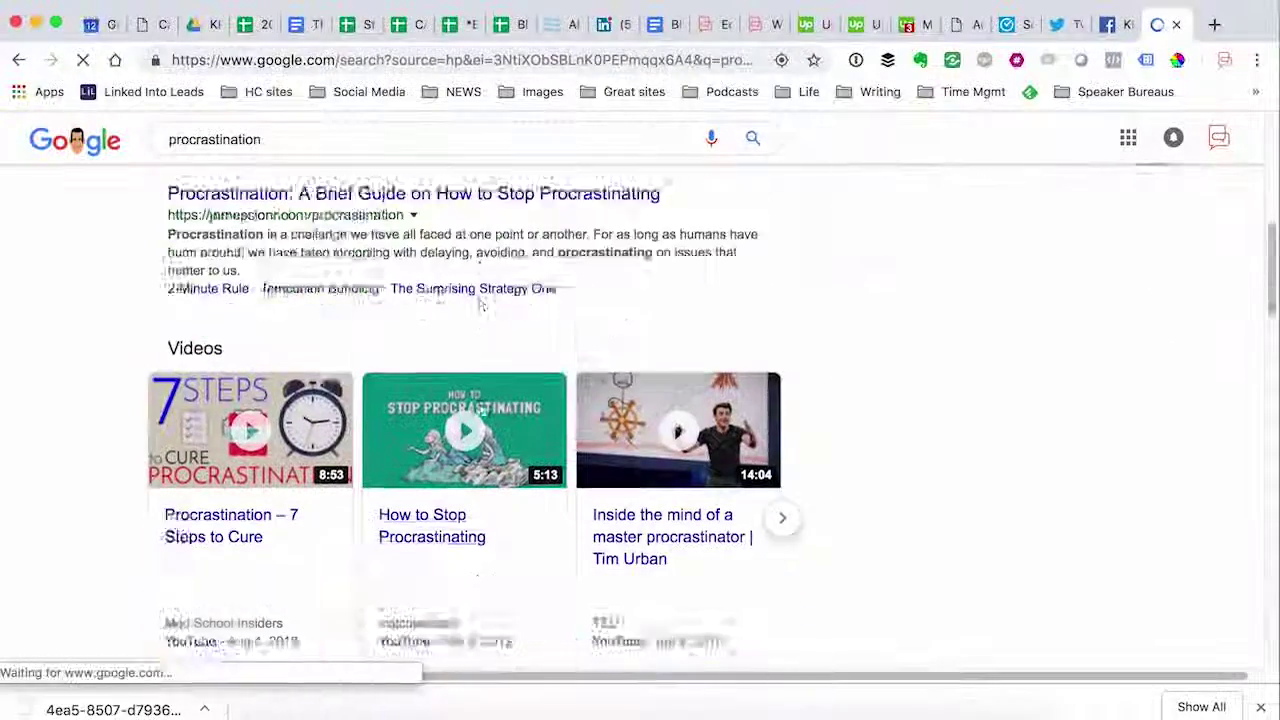
scroll(478, 405, down, 2)
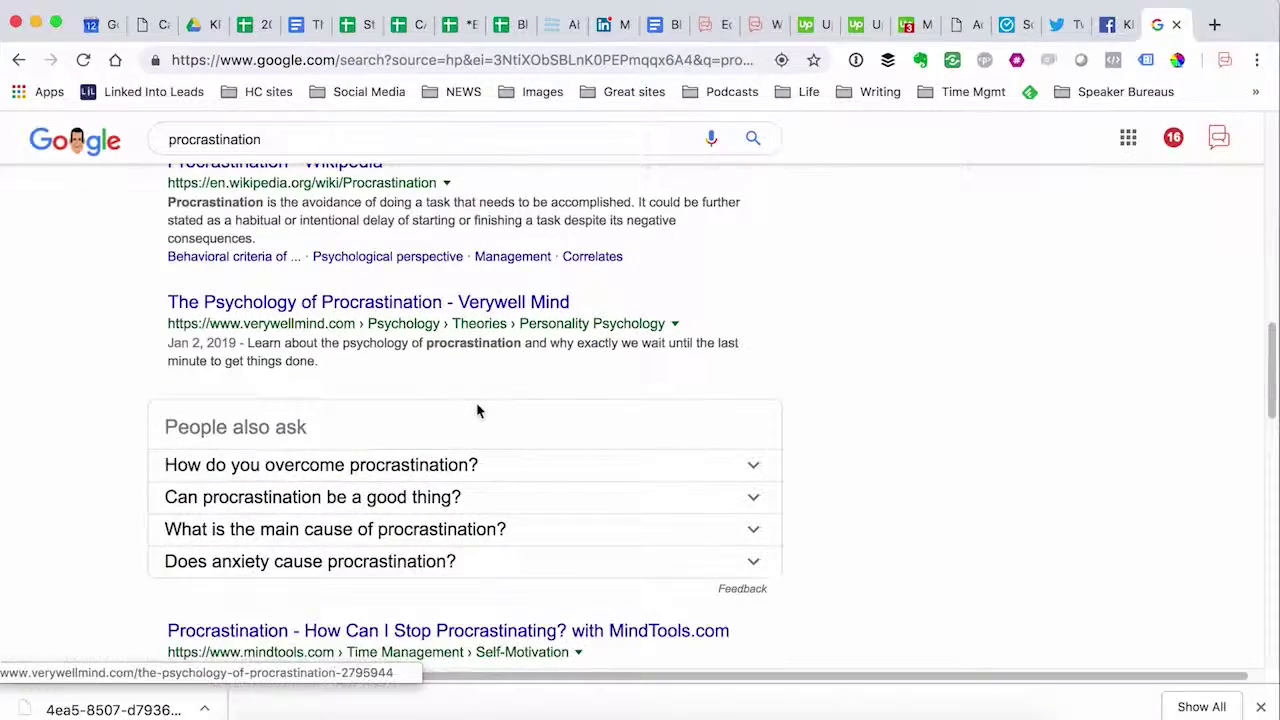
scroll(477, 409, up, 10)
scroll(473, 409, up, 3)
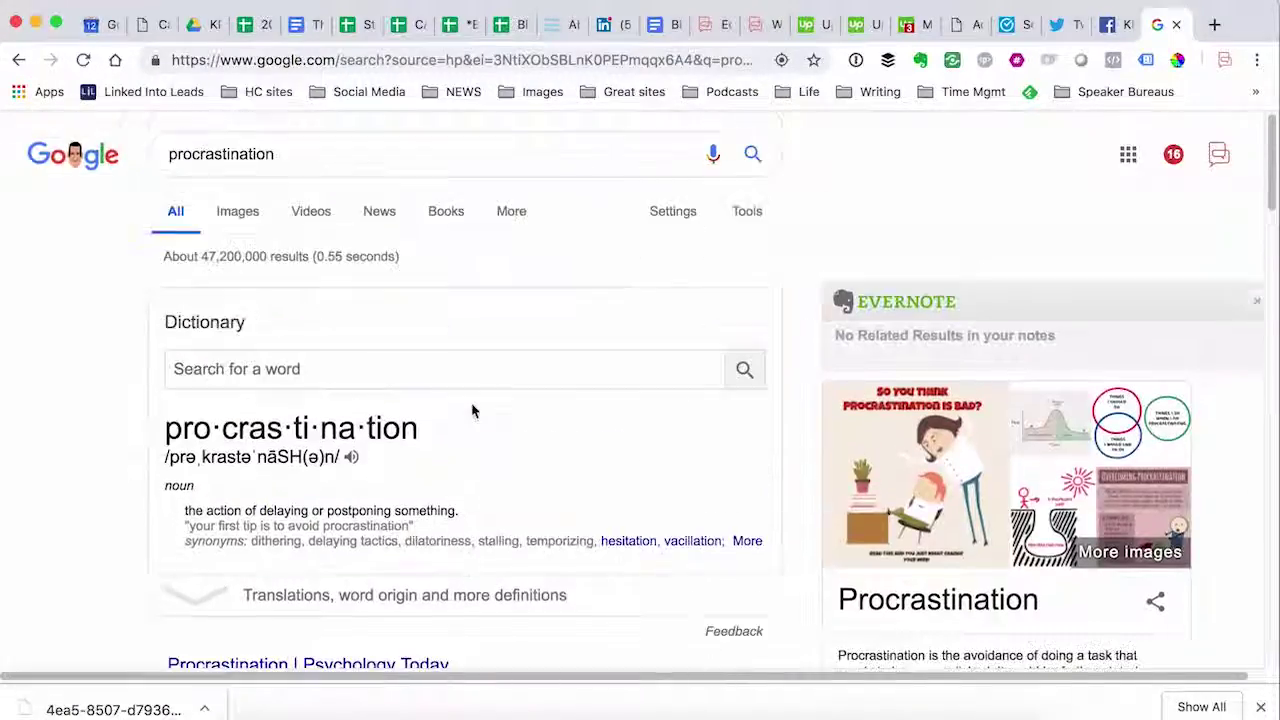
scroll(471, 410, down, 4)
scroll(470, 412, down, 1)
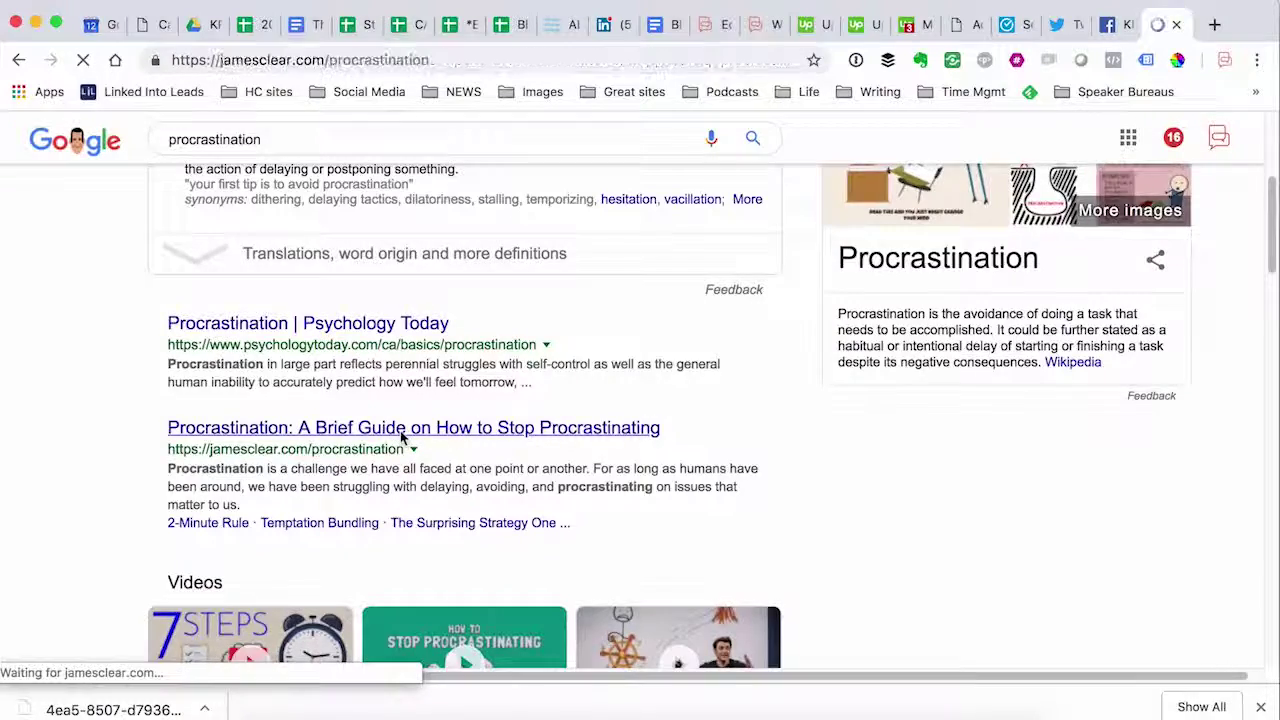
Clip the jamesclear.com procrastination article to Evernote as a simplified article with the tag "unused blog topic".
scroll(398, 428, down, 6)
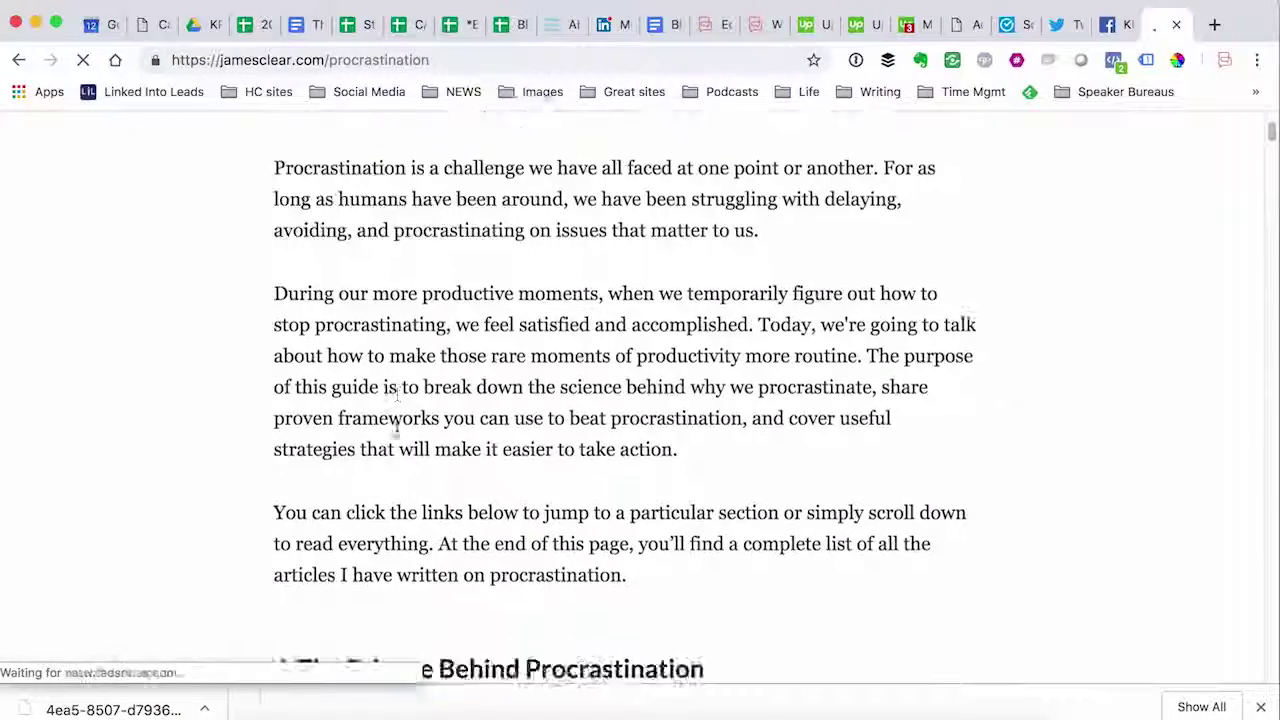
scroll(395, 428, up, 6)
scroll(395, 428, down, 10)
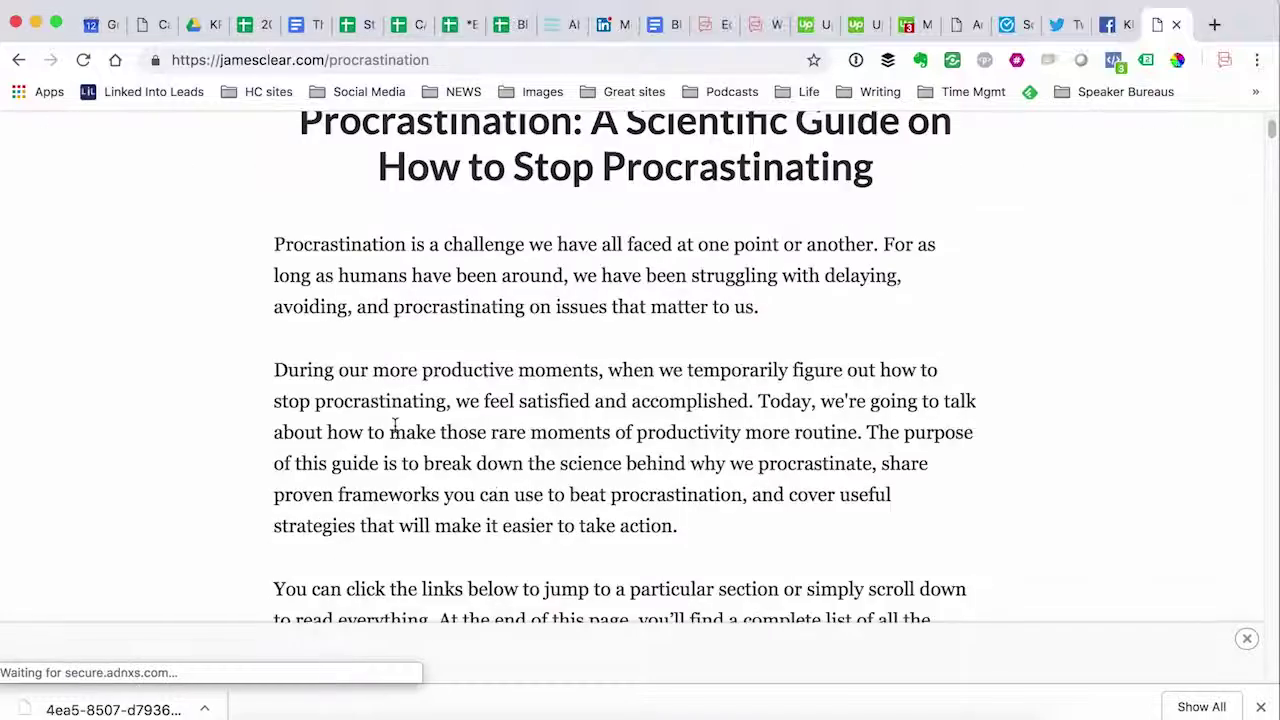
scroll(394, 424, down, 3)
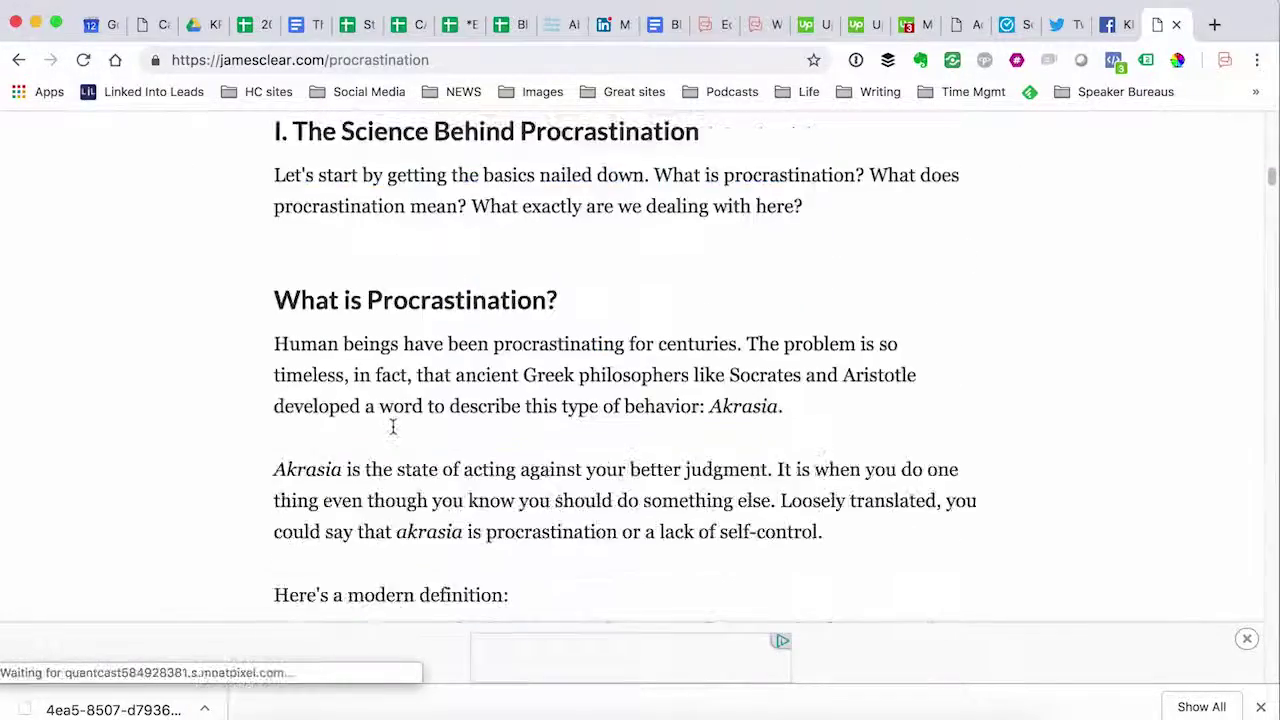
scroll(394, 421, up, 13)
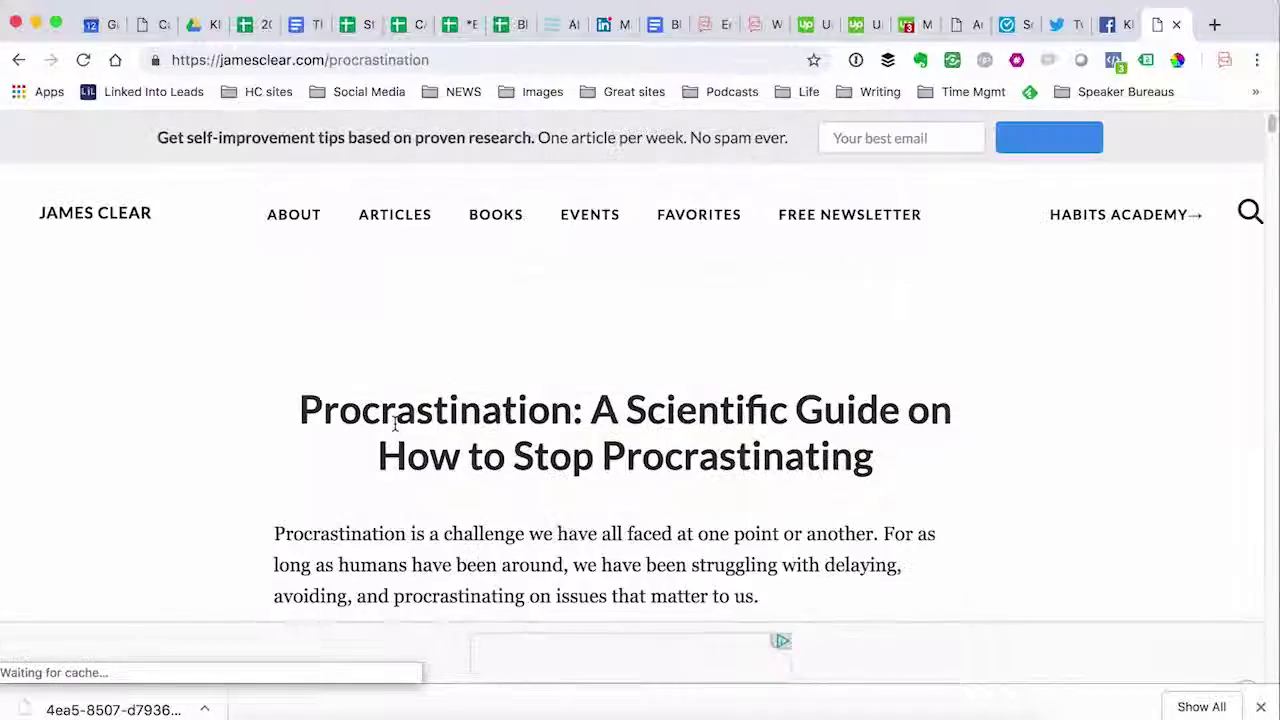
click(920, 60)
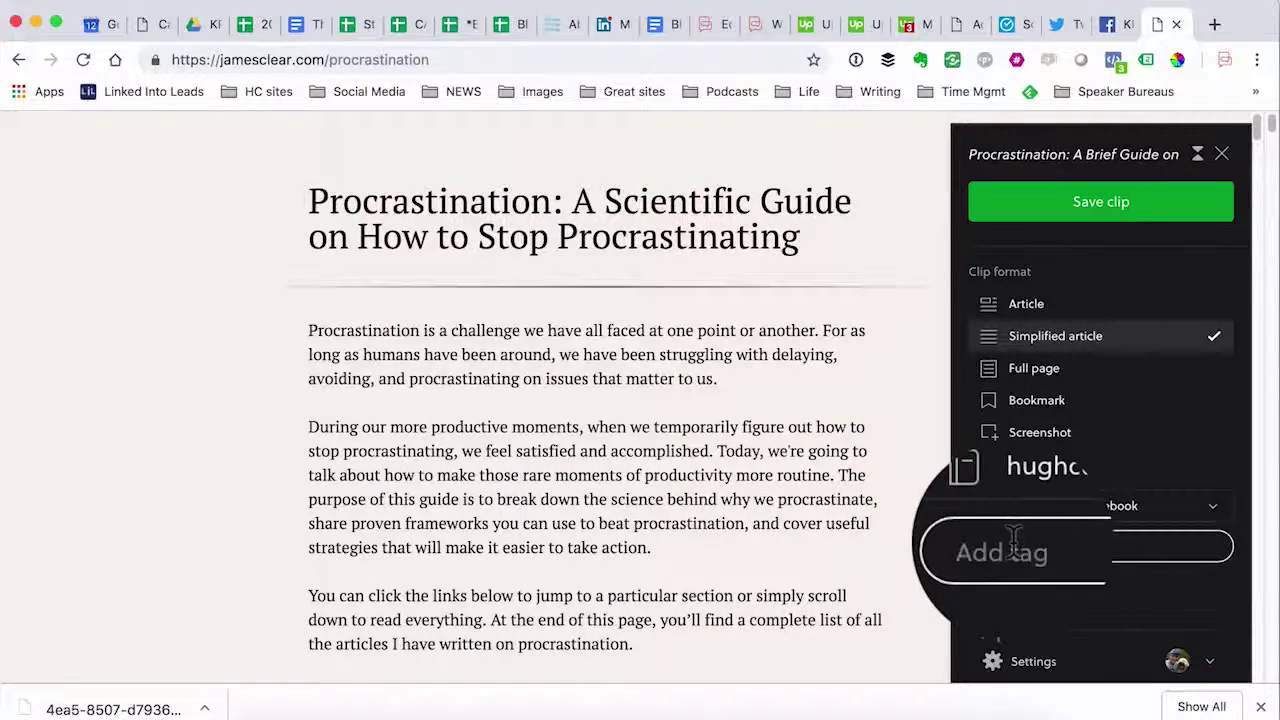
click(1013, 540)
text(unused)
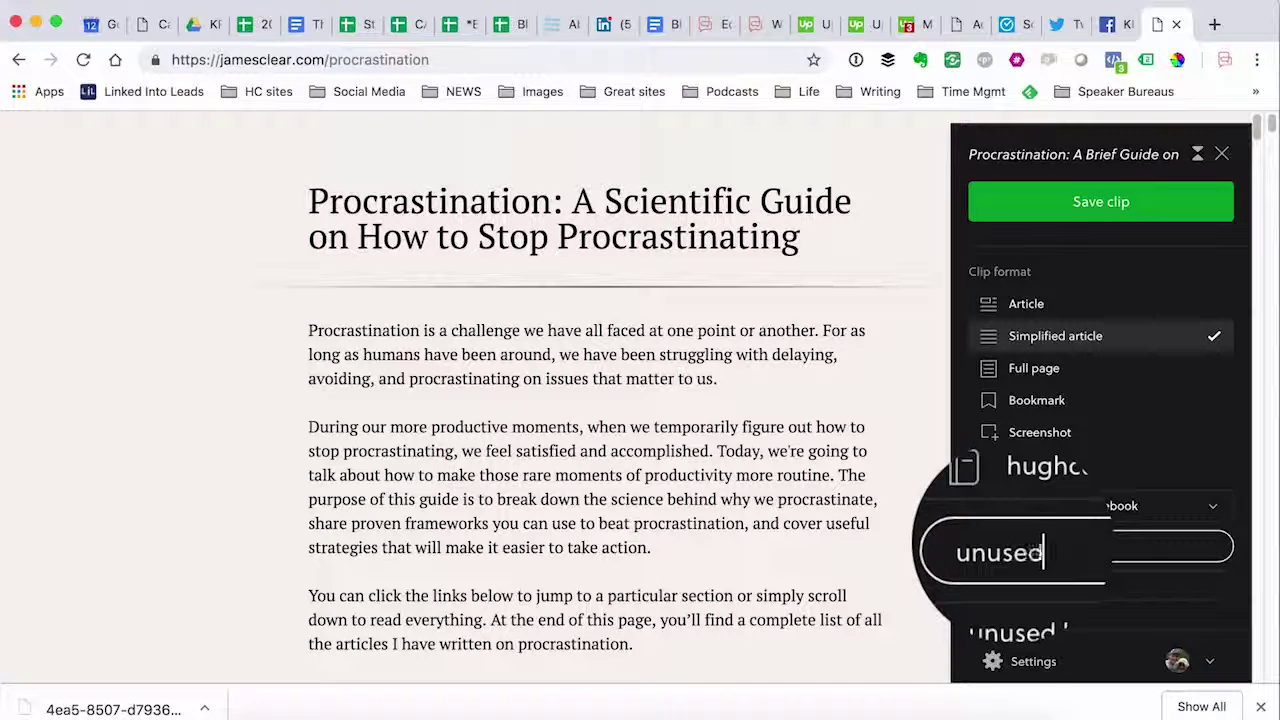
click(1014, 595)
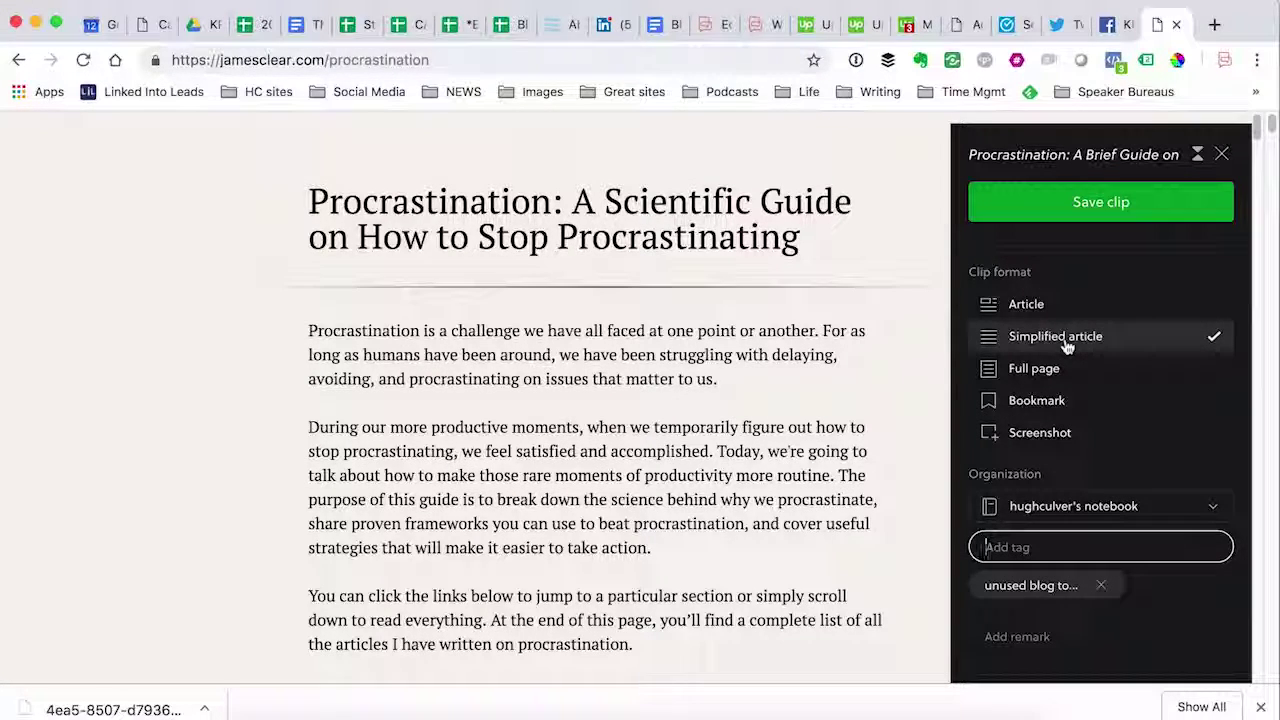
click(1094, 211)
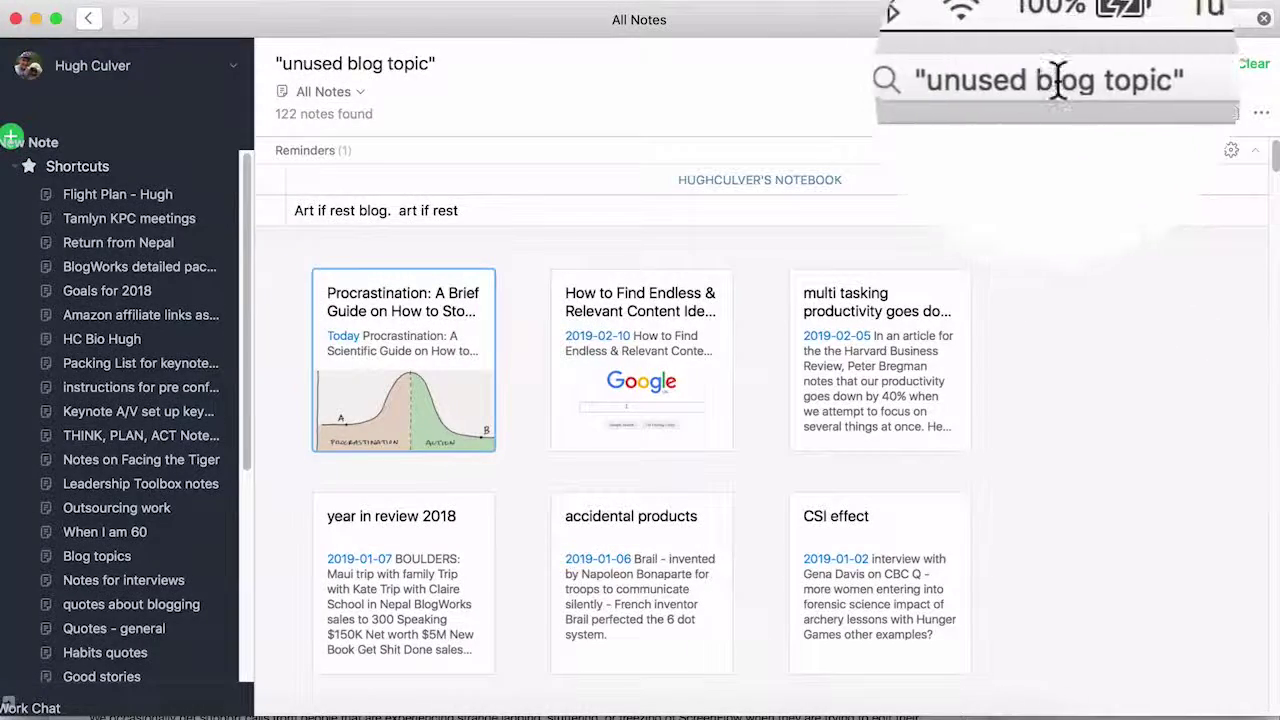
Skim the clipped note "Procrastination: A Brief Guide on How to Stop Procrastinating" in Evernote, then close it and return to the list of tagged notes.
double_click(392, 362)
scroll(393, 363, down, 15)
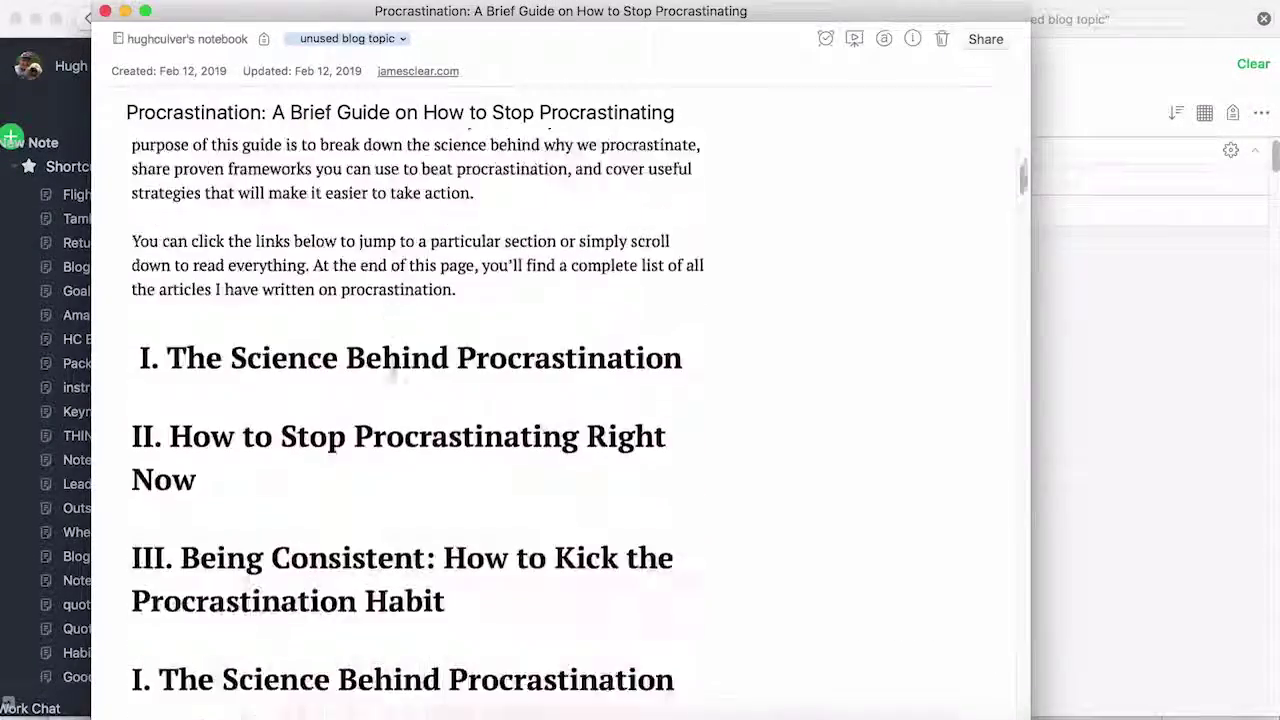
scroll(393, 369, down, 20)
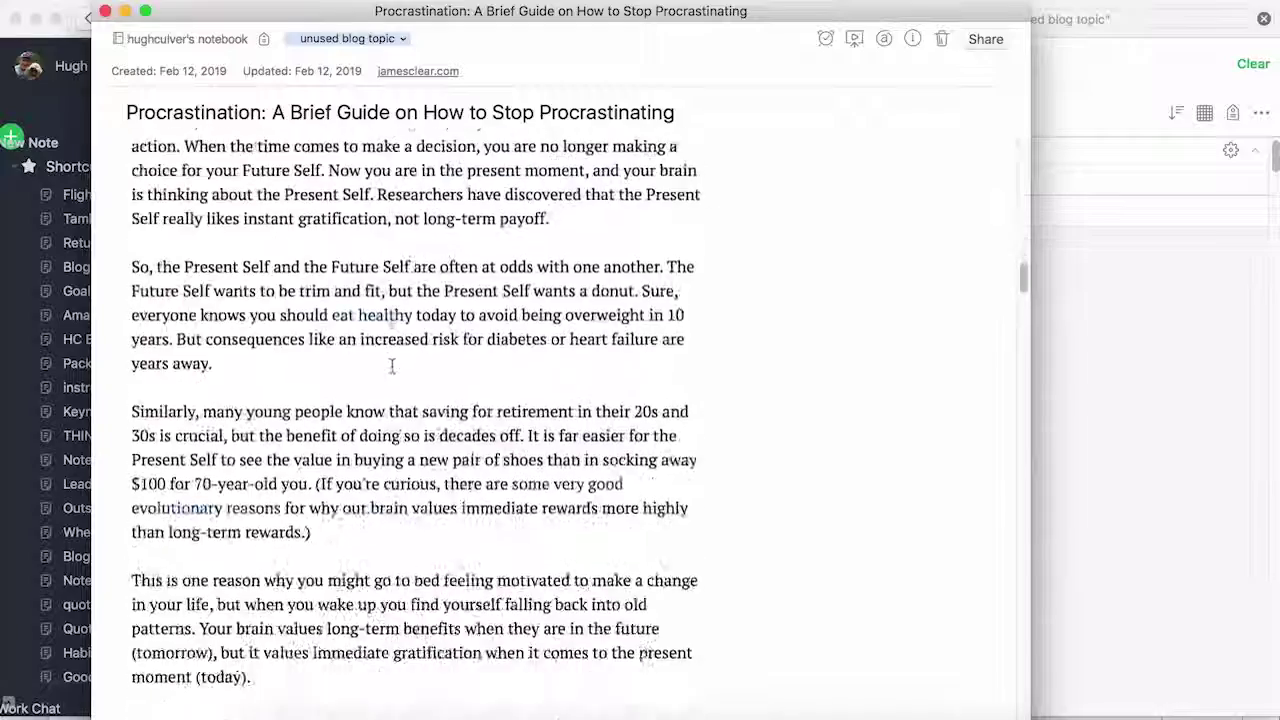
scroll(392, 370, up, 20)
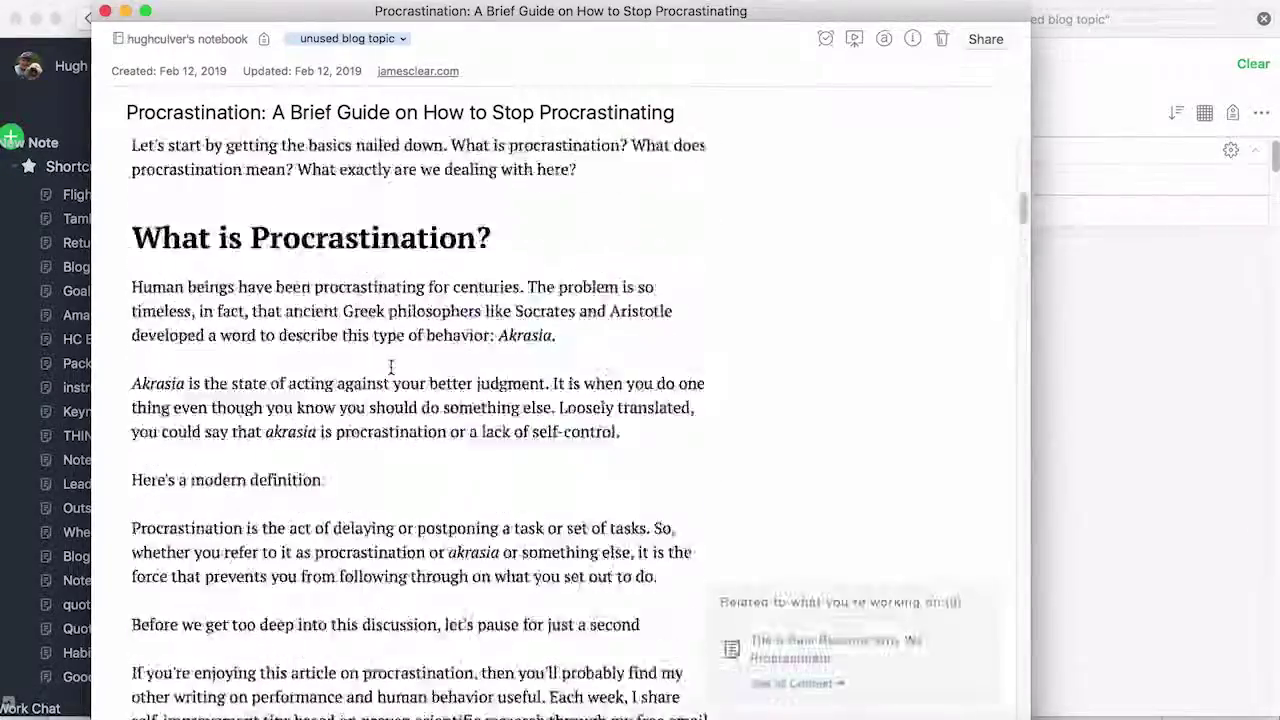
key(super+w)
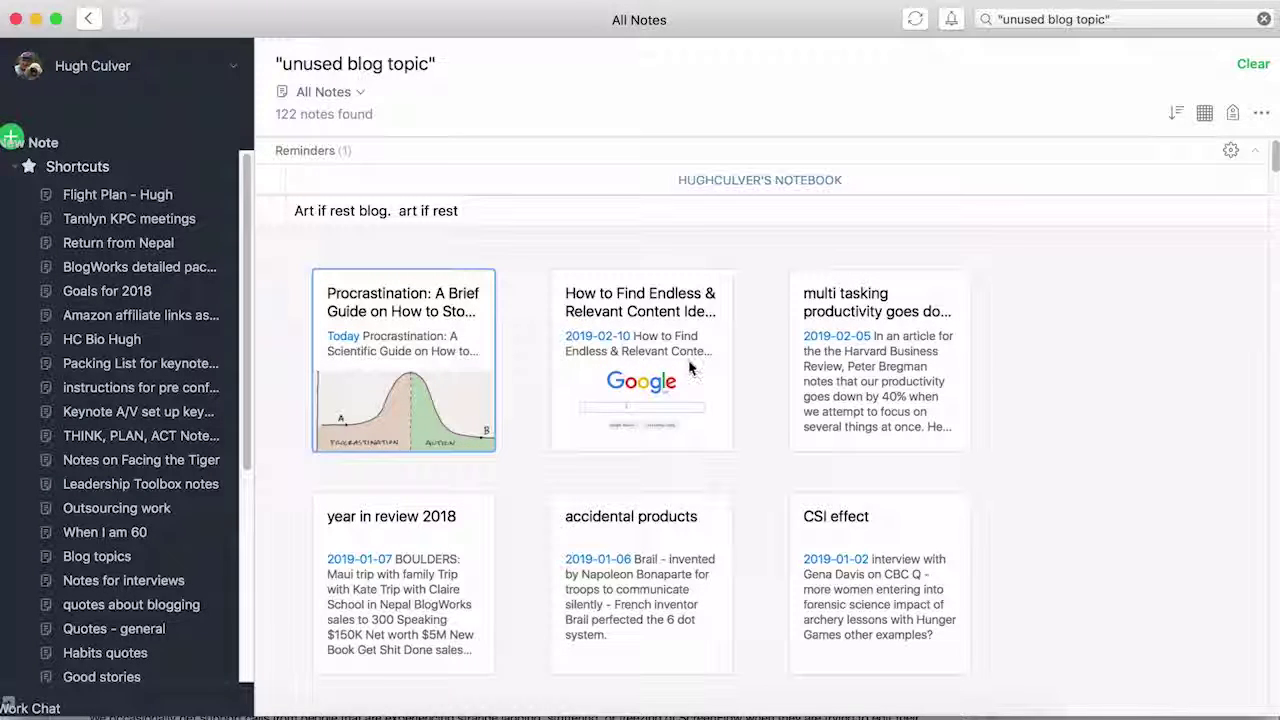
scroll(689, 368, down, 3)
scroll(689, 368, up, 3)
Create a note titled "procratination blog idea" with the text "look at research from study with students @ stanford".
key(super+n)
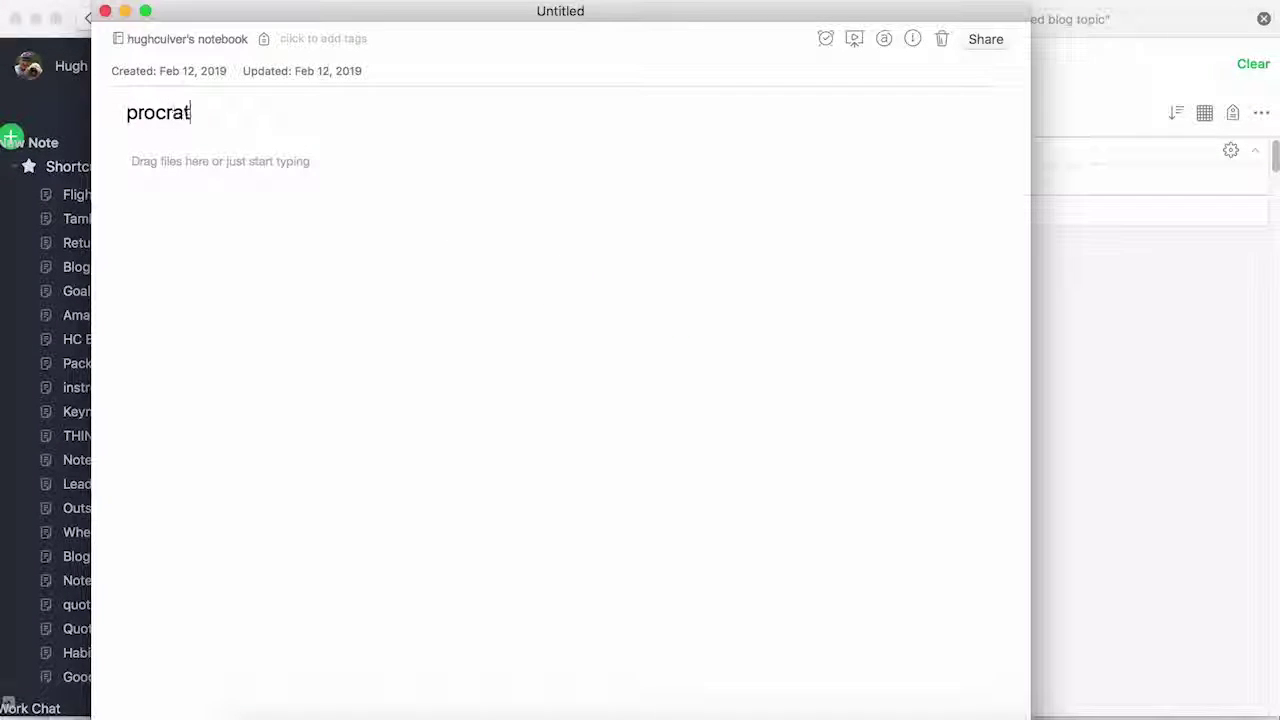
text(procratination blog idea)
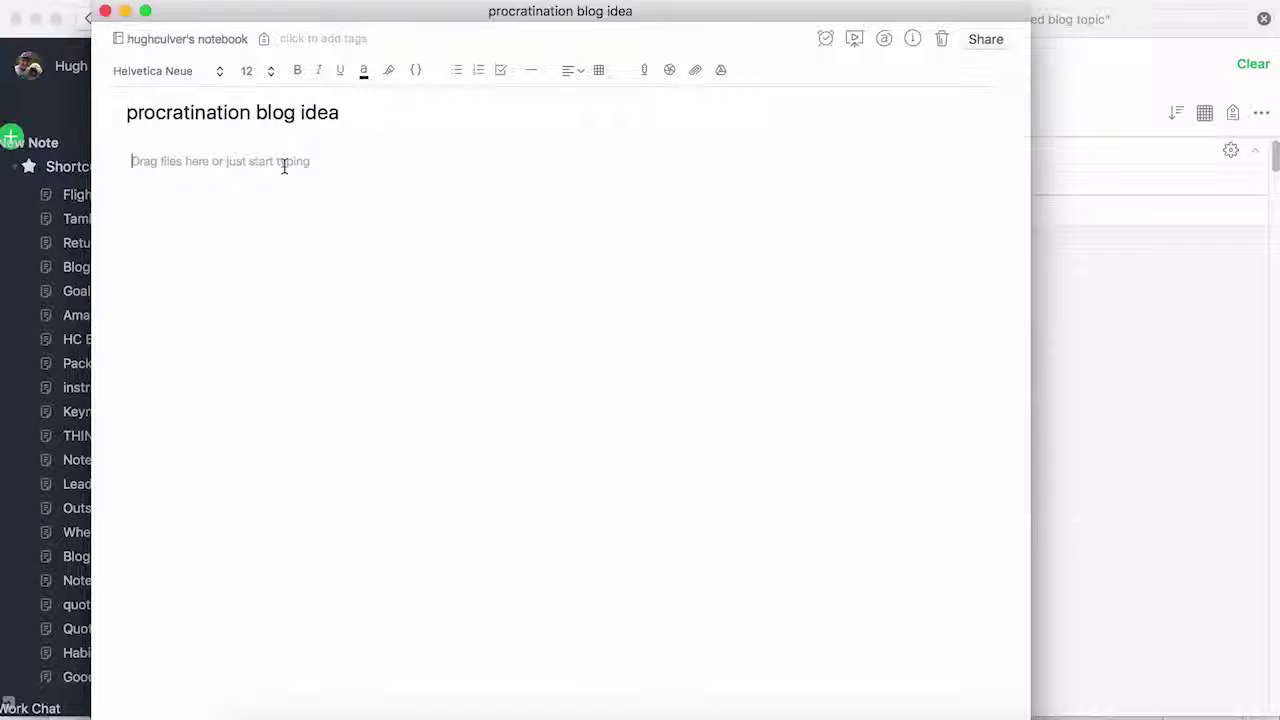
text(I)
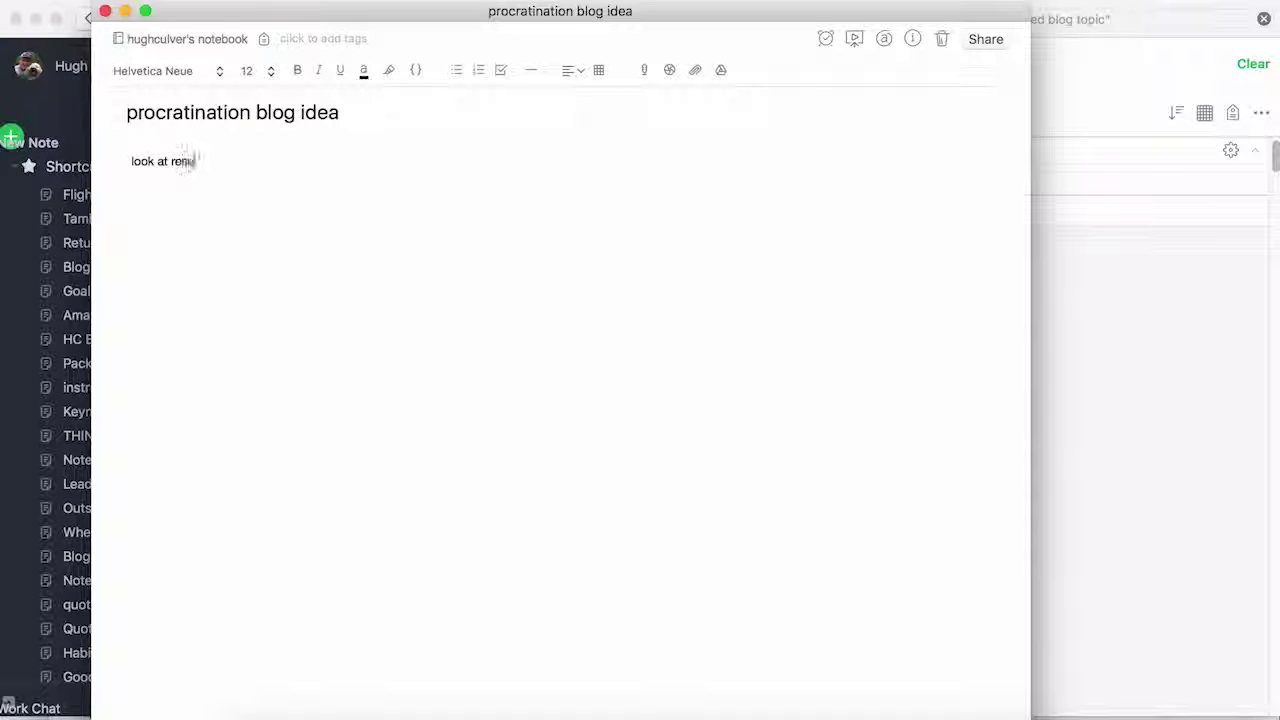
text(ch)
key(BackSpace)
key(BackSpace)
key(BackSpace)
key(BackSpace)
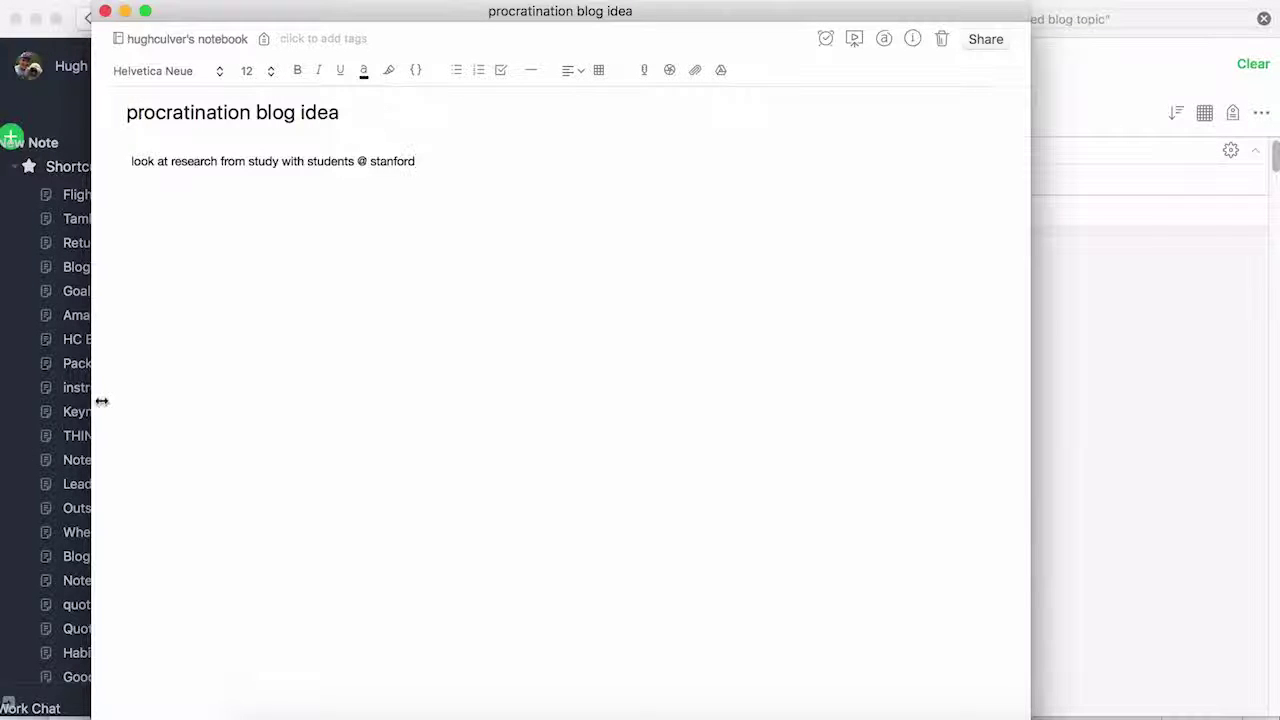
Tag the new note "unused blog topic" and close it.
click(329, 35)
text(unused blog)
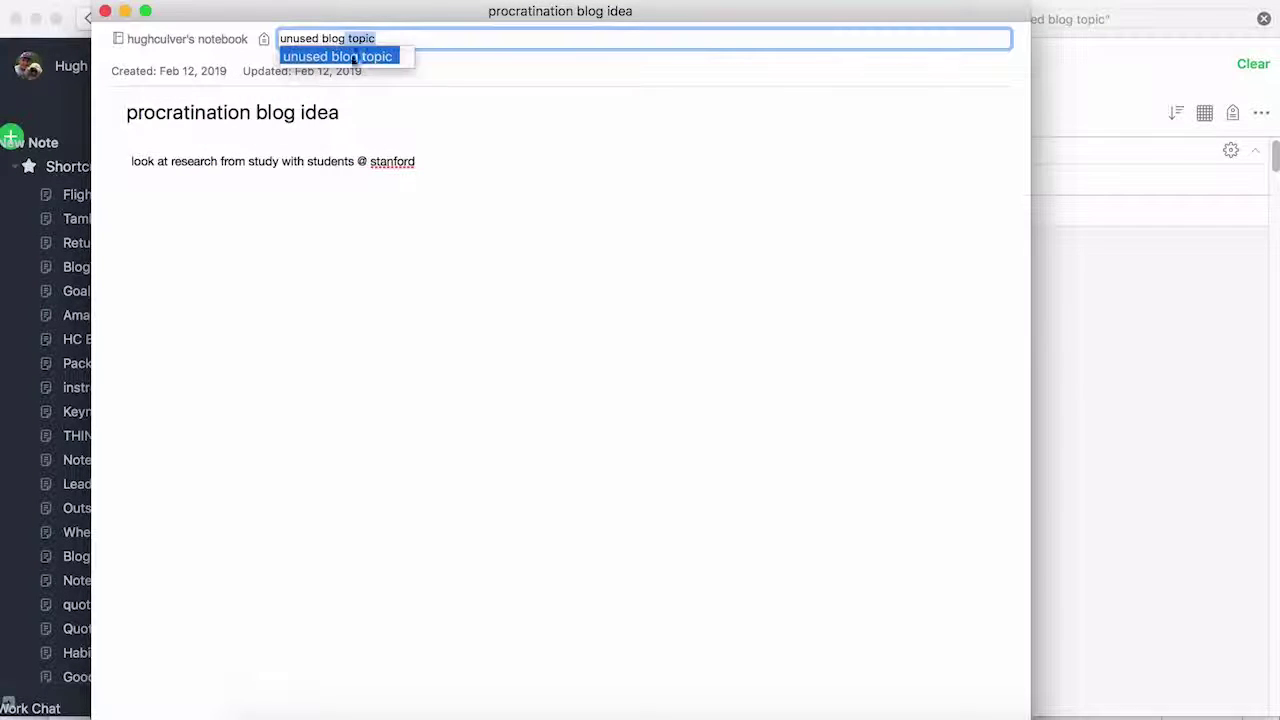
key(Return)
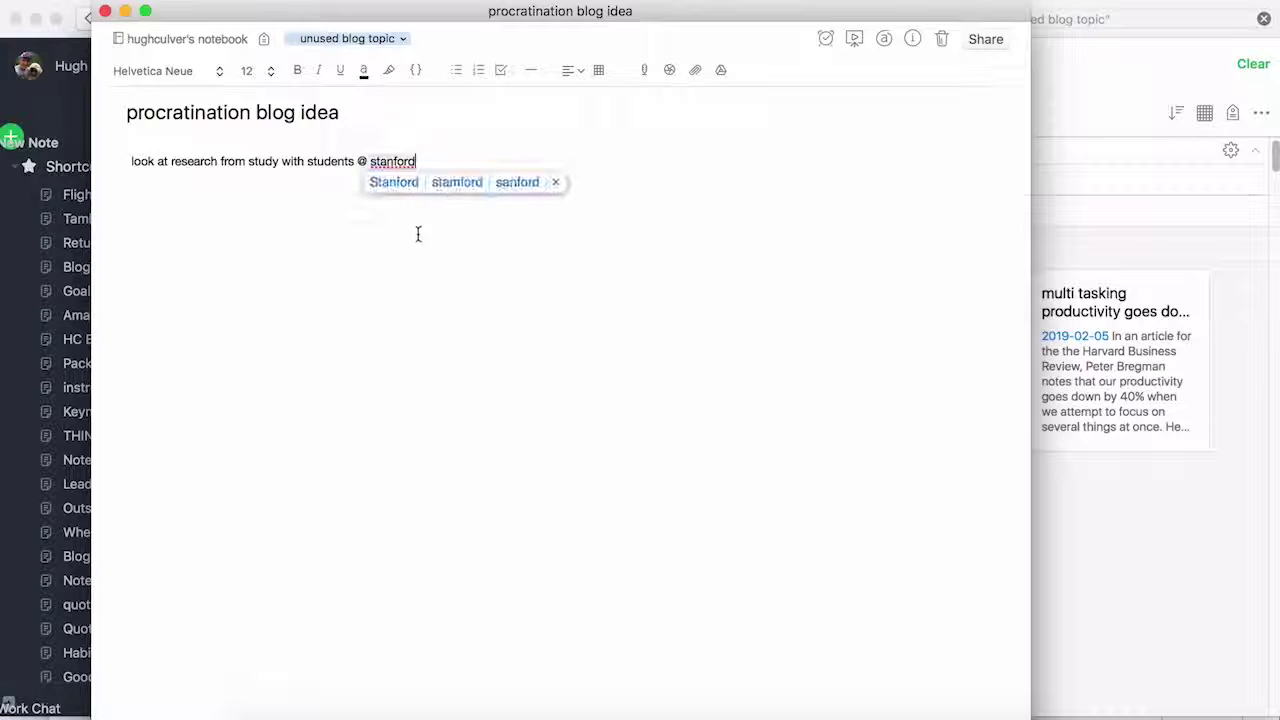
key(super+w)
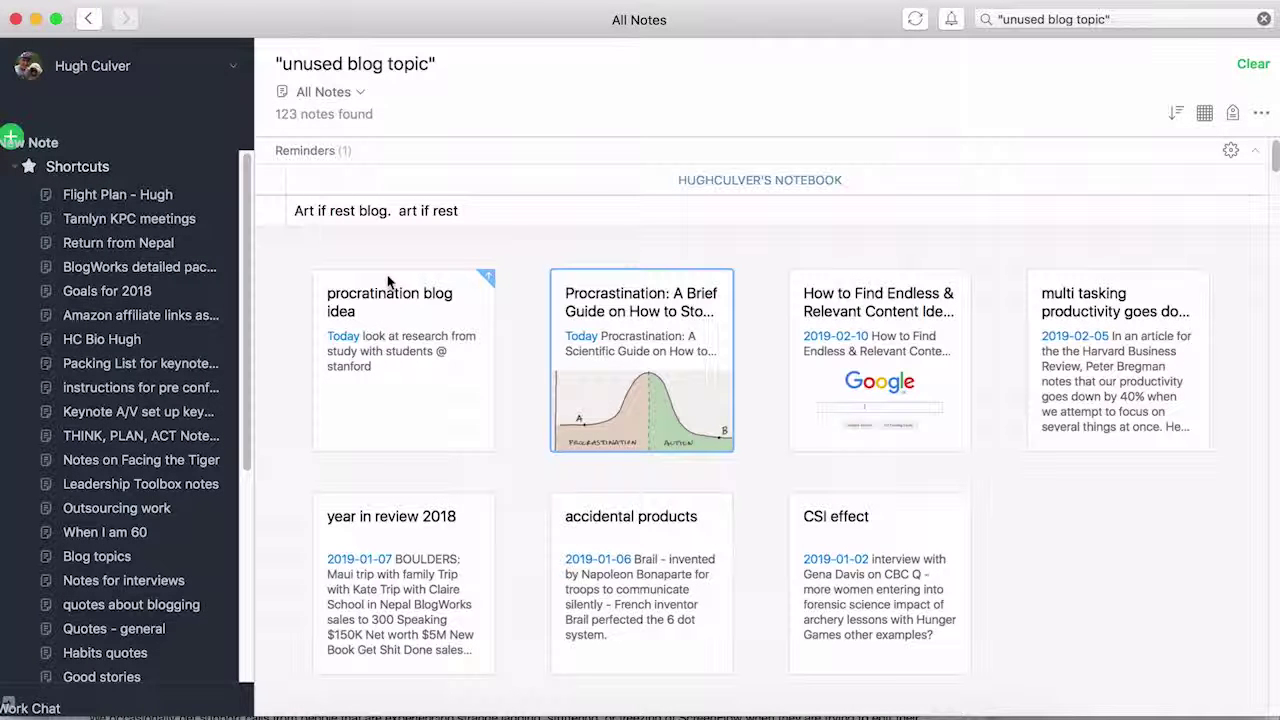
Switch to Chrome and search Google for procrastination.
key(super+Tab)
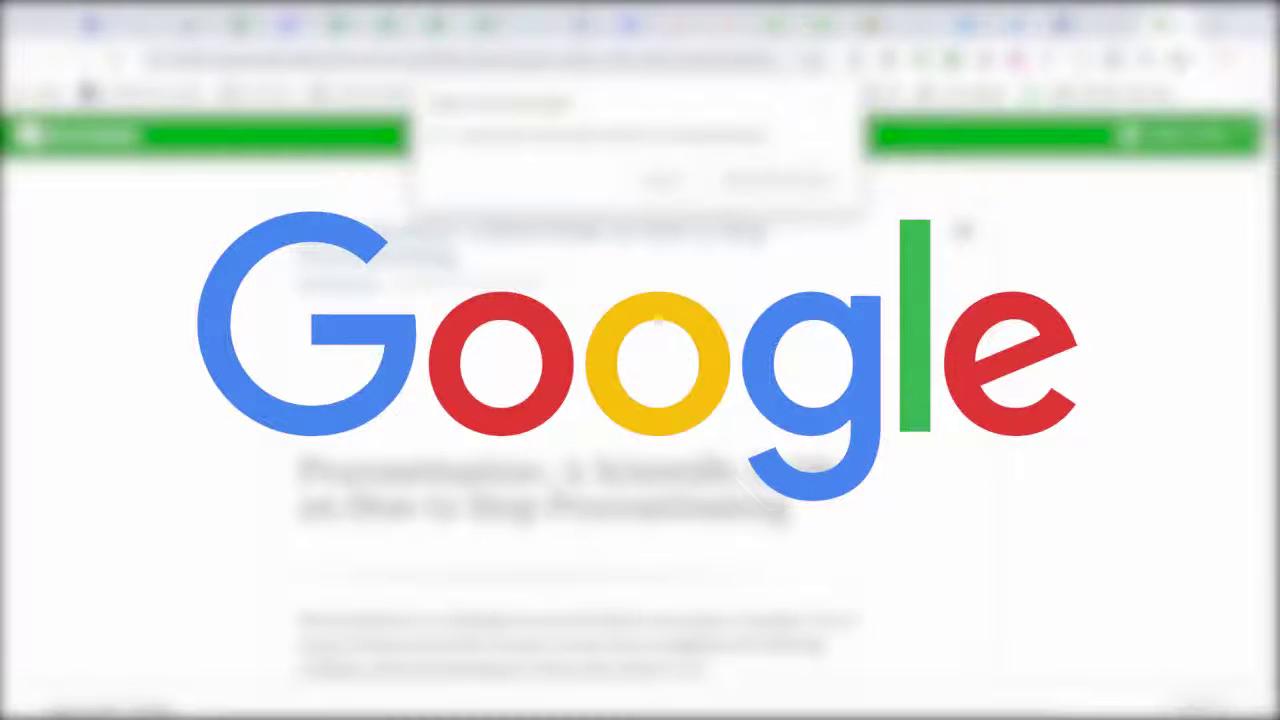
click(655, 177)
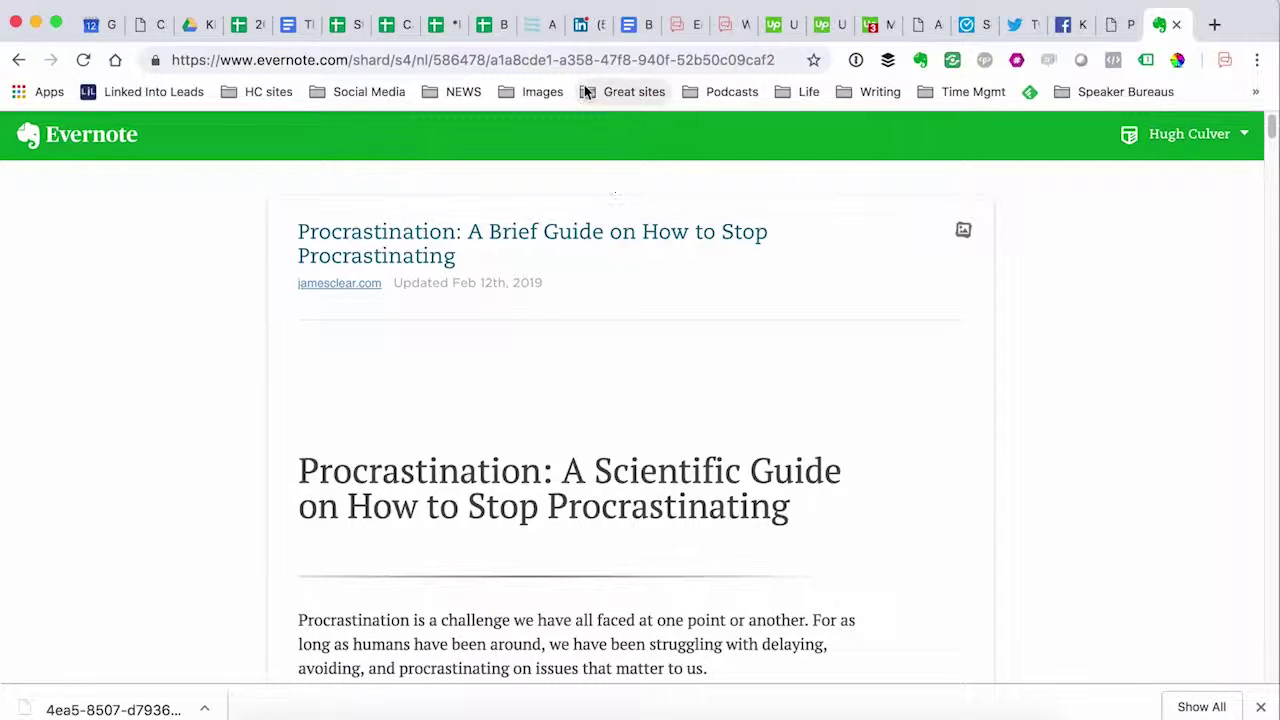
click(517, 60)
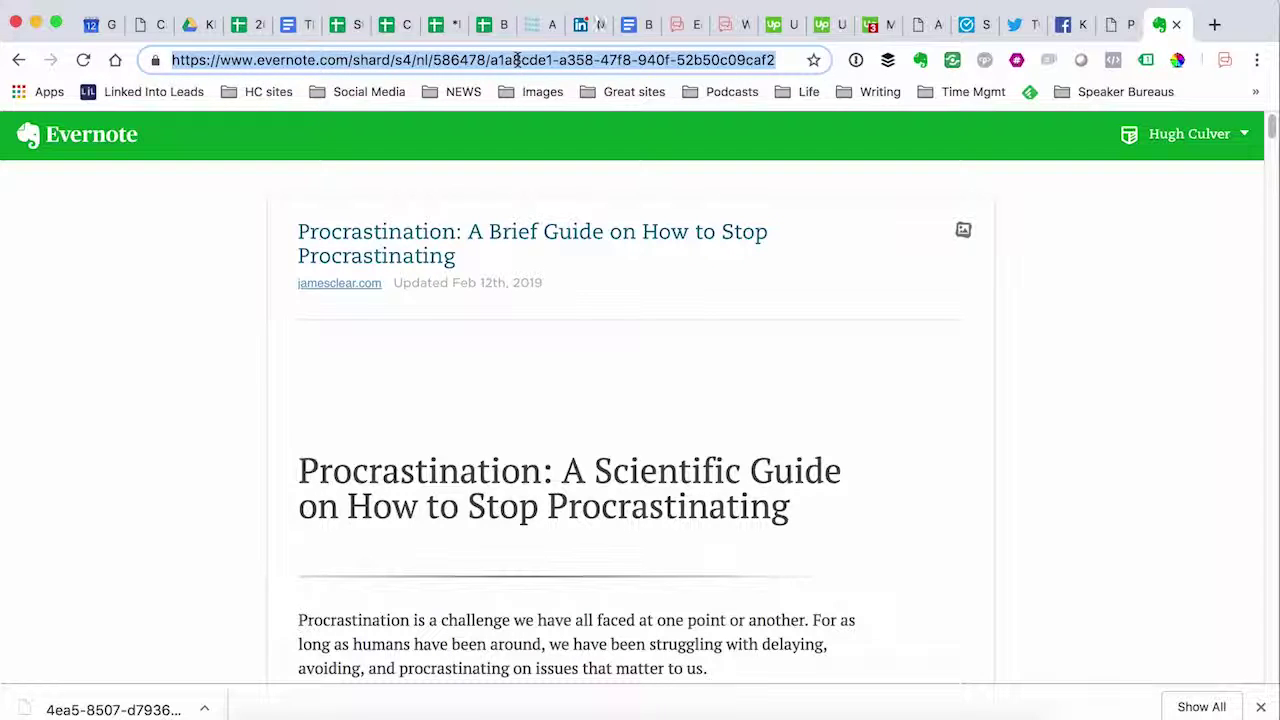
text(procrastination)
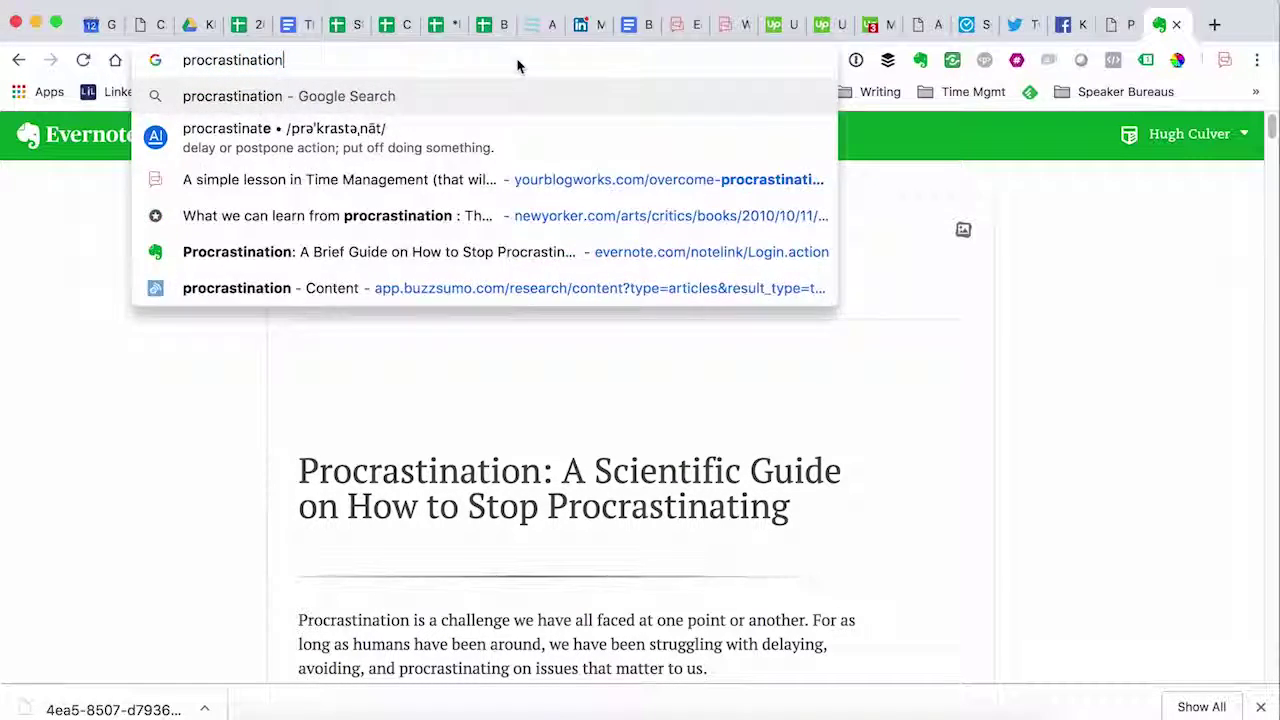
key(Return)
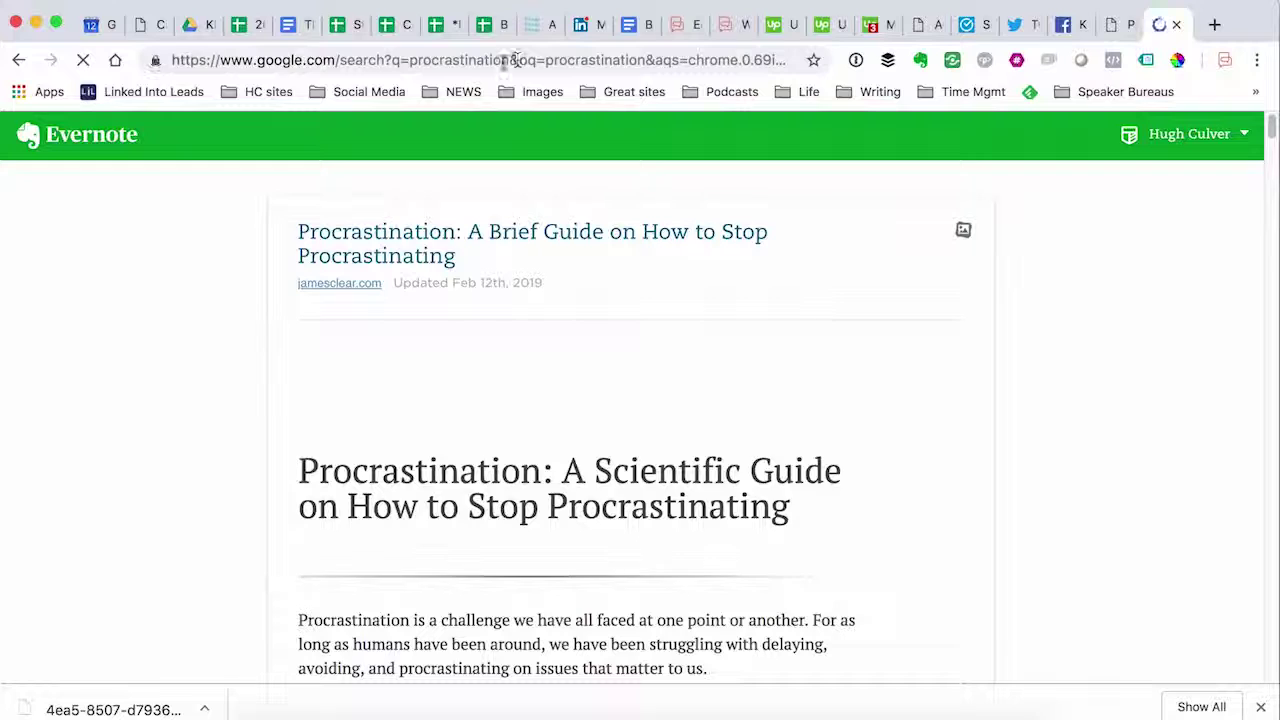
Review Google's search suggestions for procrastination and the related searches below the results.
click(312, 154)
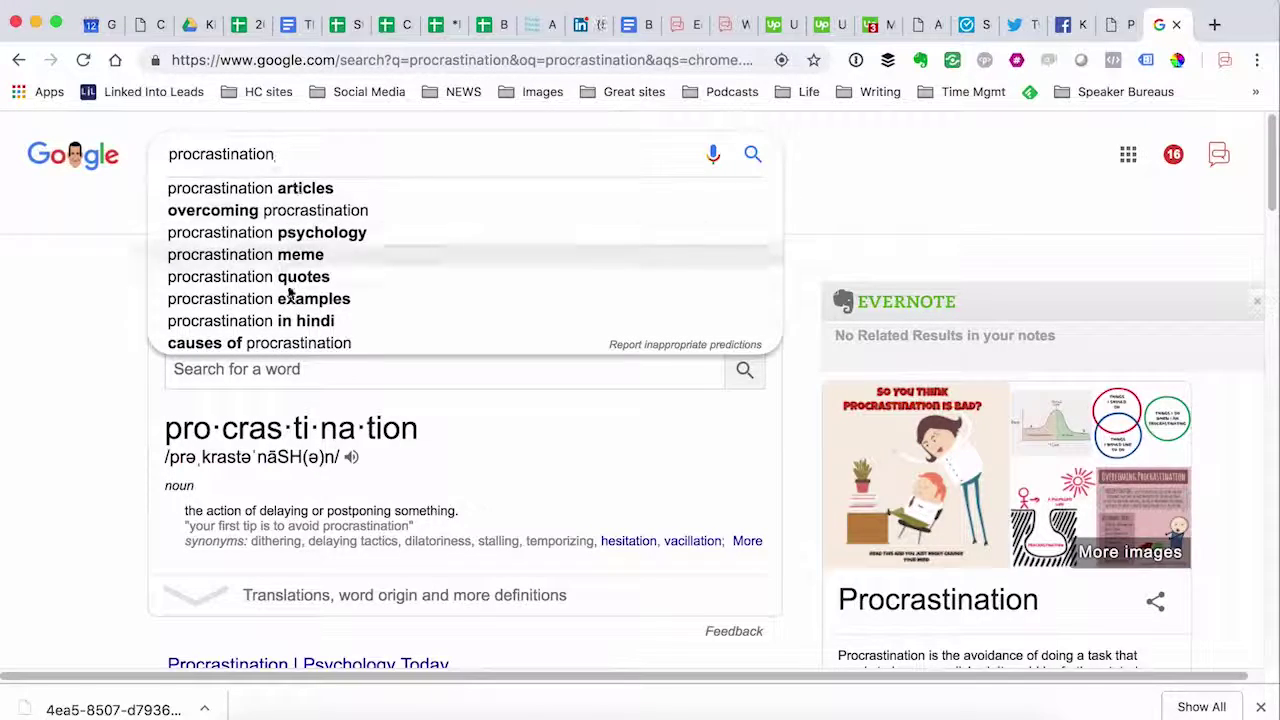
scroll(91, 347, down, 10)
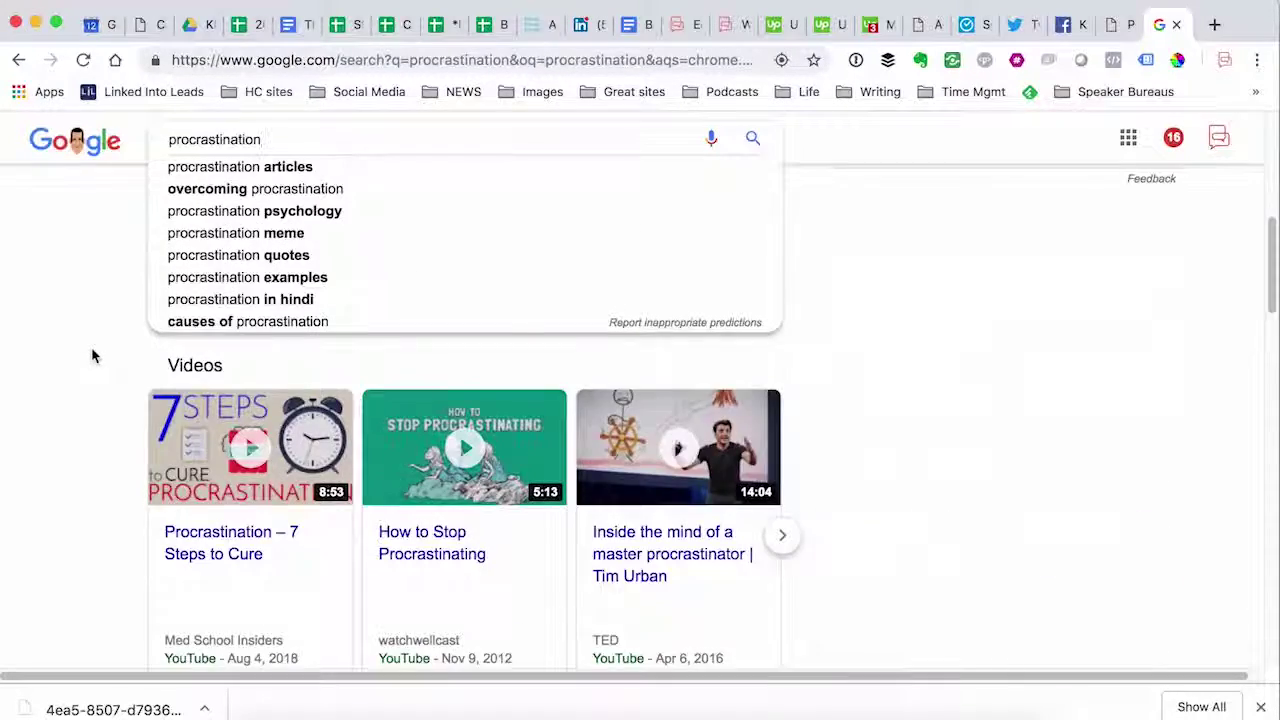
scroll(84, 355, down, 3)
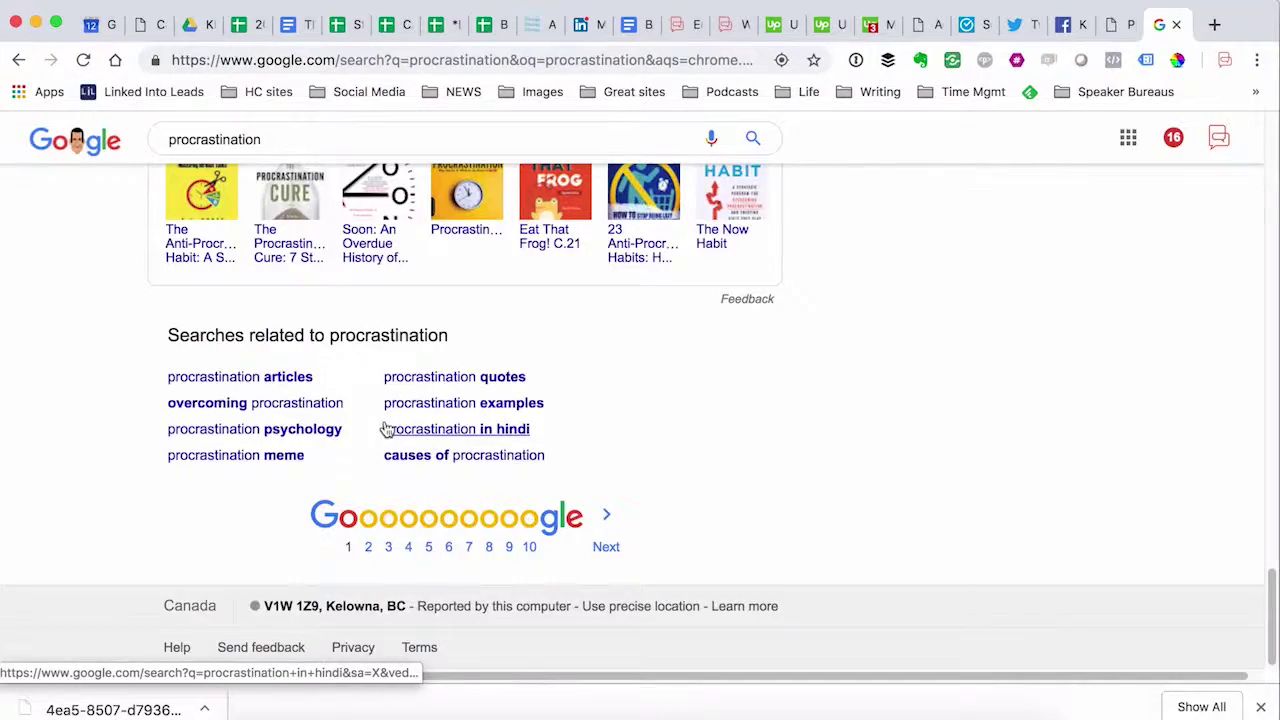
scroll(386, 428, up, 15)
scroll(386, 428, up, 10)
Refine the Google search to "blog: procrastination".
click(170, 155)
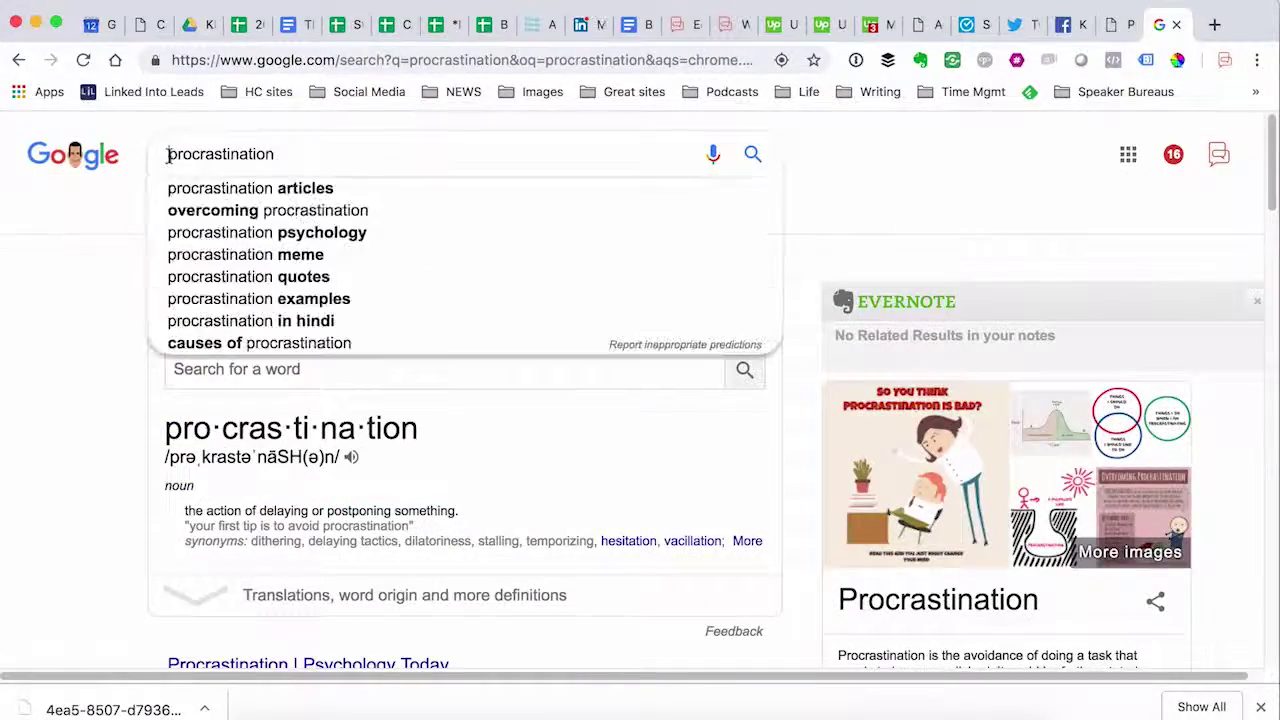
text(blog:)
key(Return)
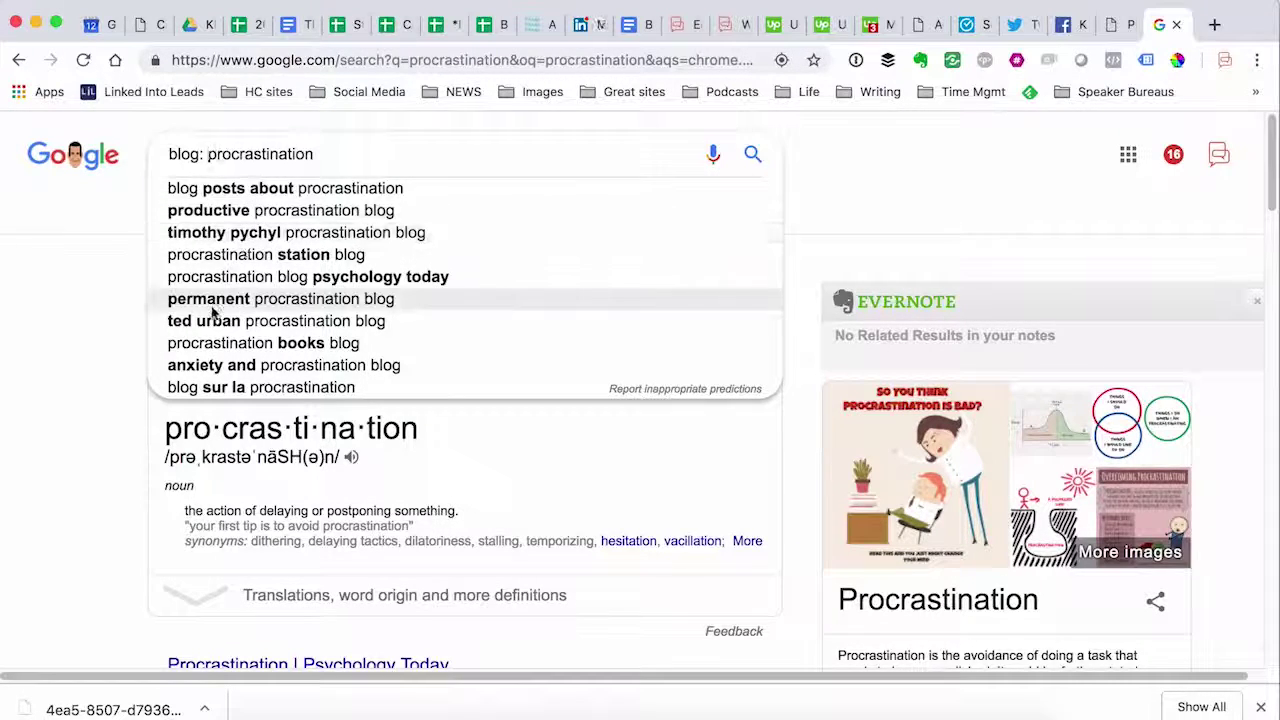
key(Return)
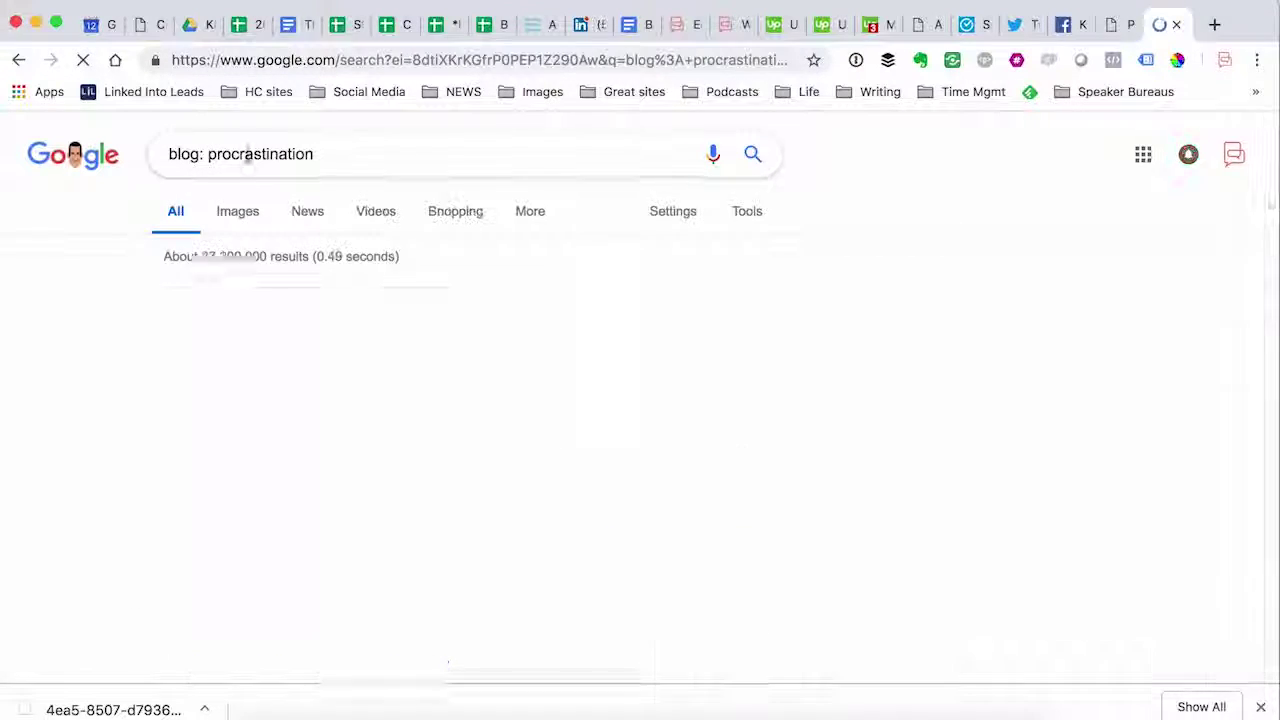
Browse the blog results for procrastination down to the related searches.
scroll(240, 190, down, 1)
scroll(235, 210, down, 1)
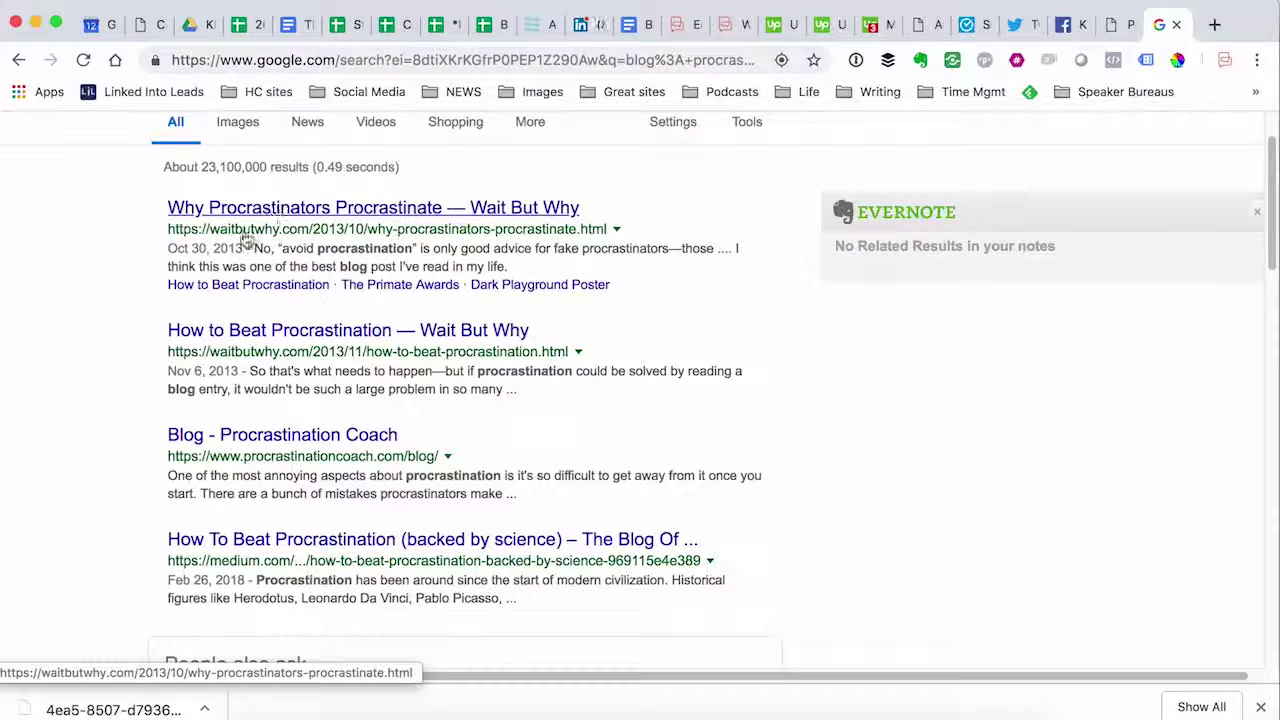
scroll(245, 300, down, 5)
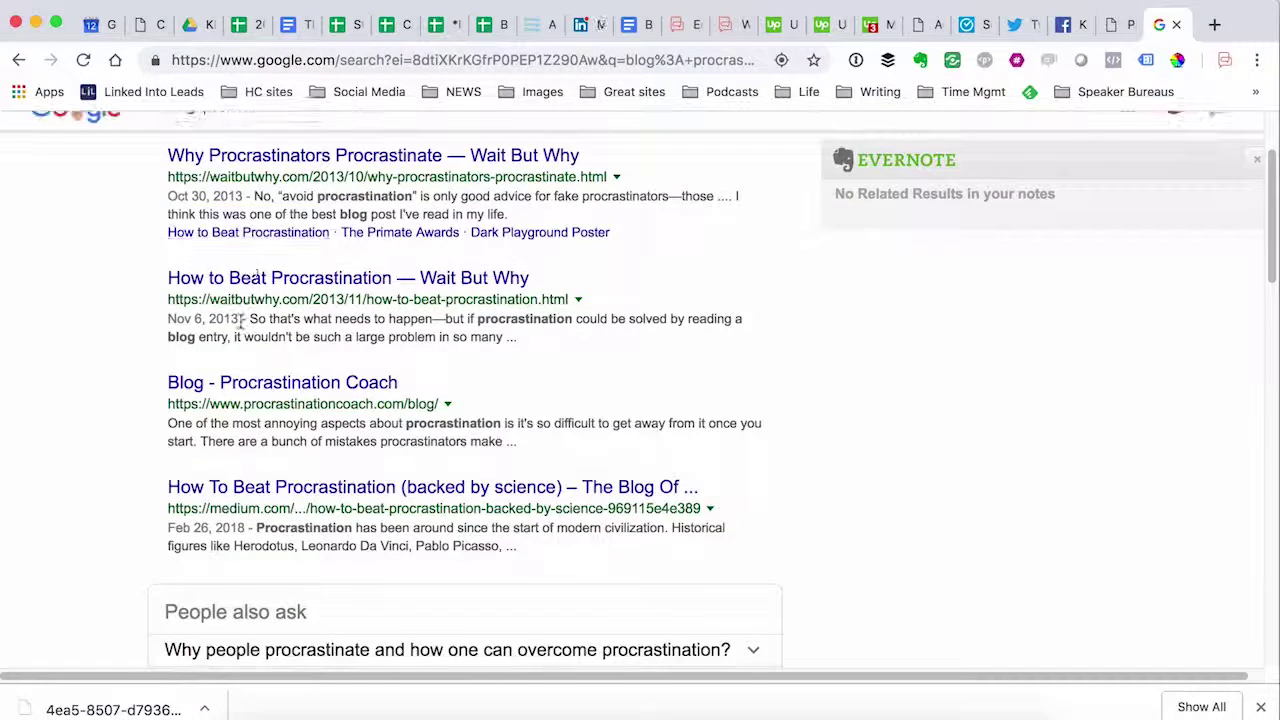
scroll(235, 370, down, 10)
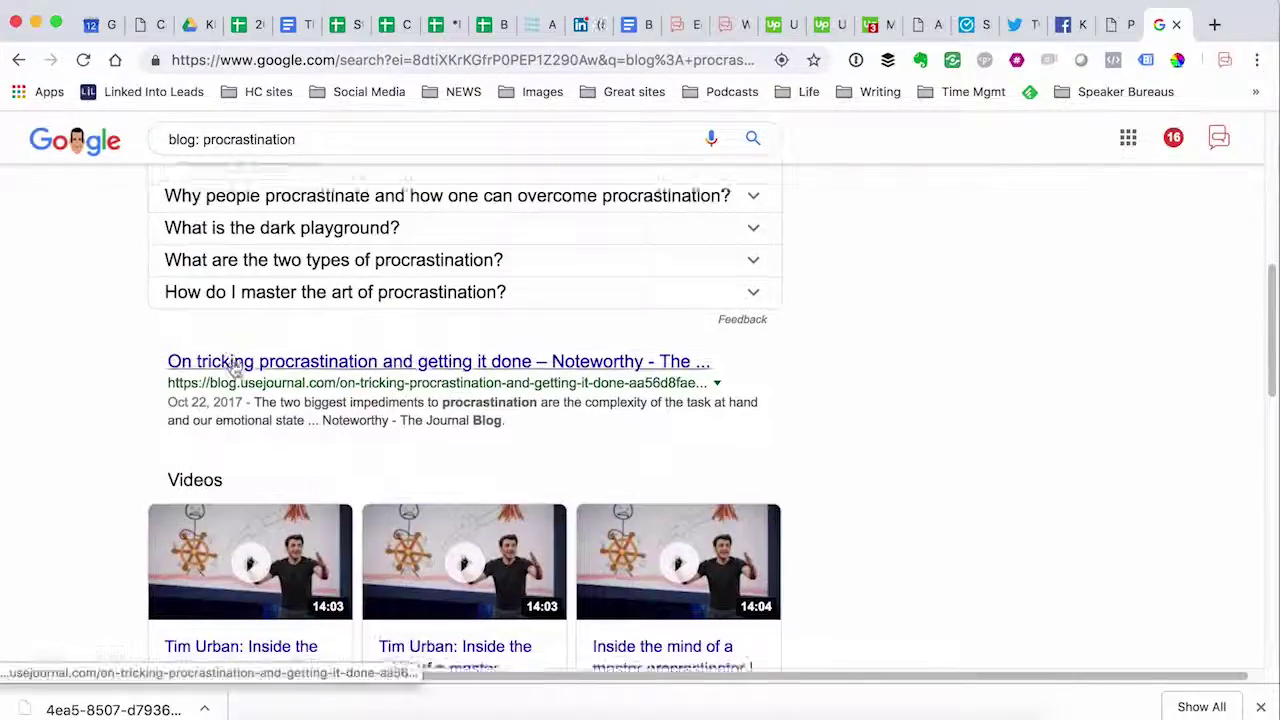
scroll(233, 368, down, 6)
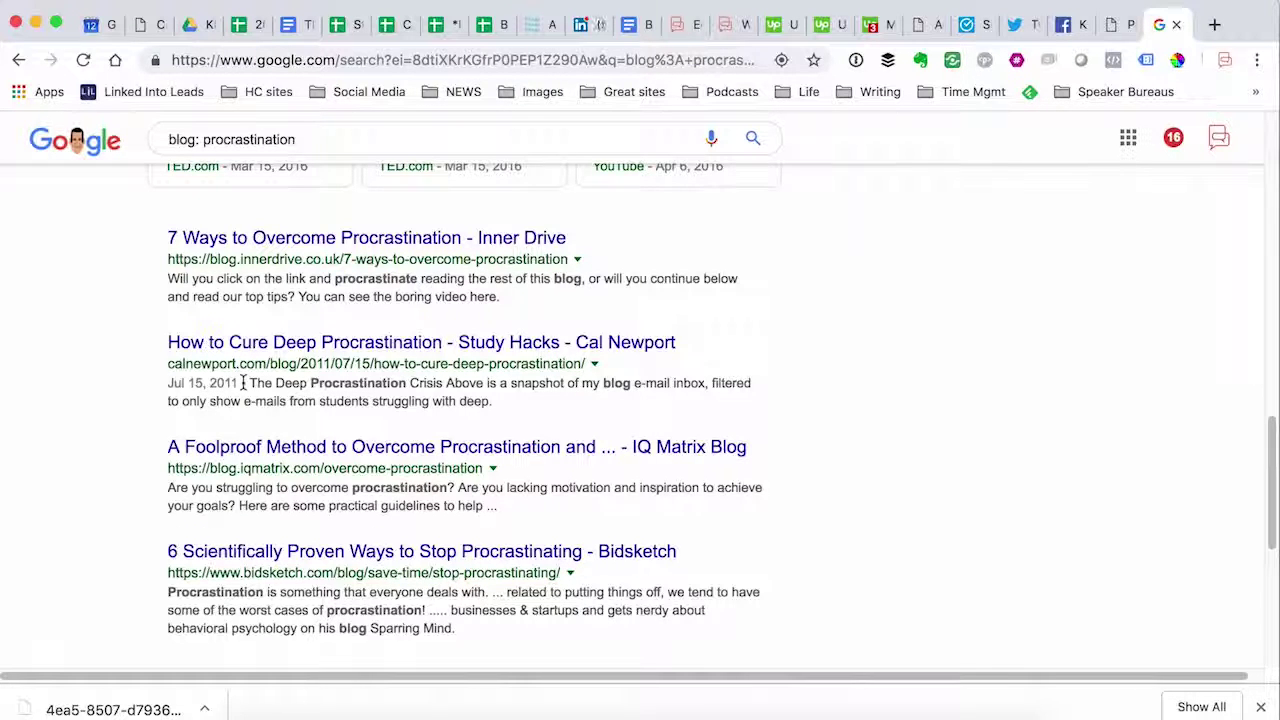
scroll(243, 385, down, 6)
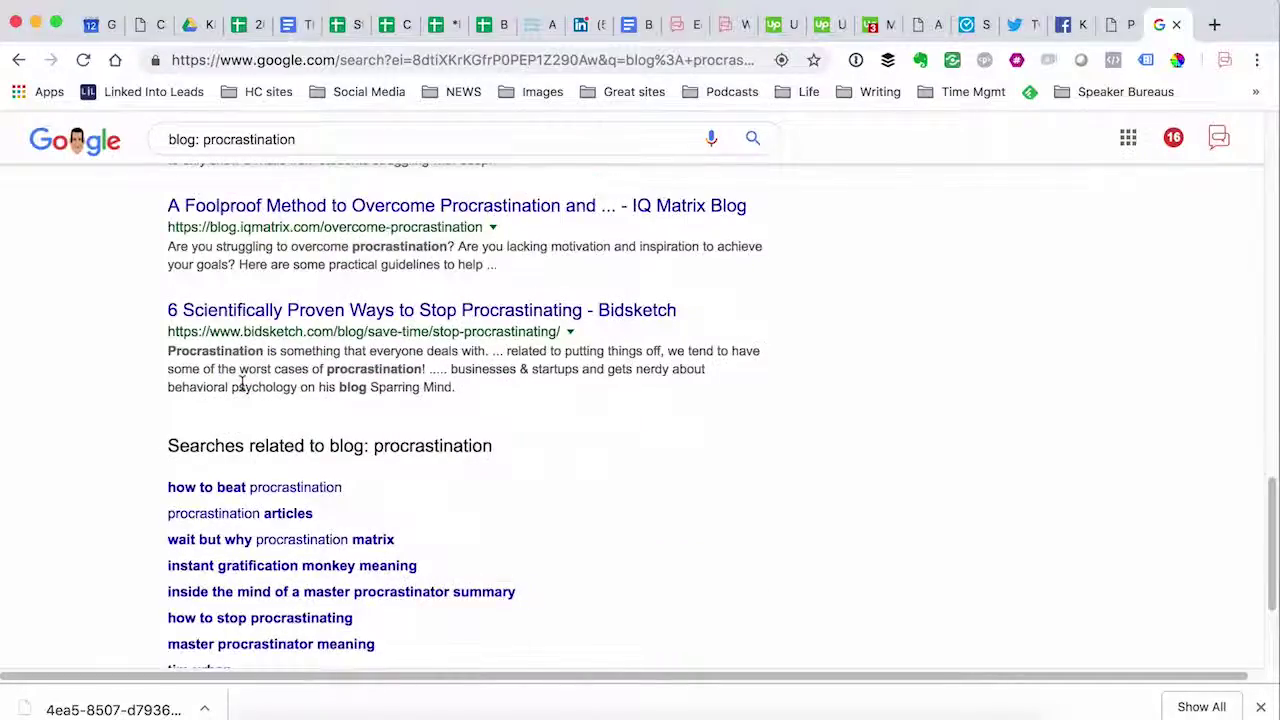
Replace "blog:" in the Google query so it searches for "site: inc.com procrastination".
scroll(243, 391, down, 2)
scroll(243, 391, up, 15)
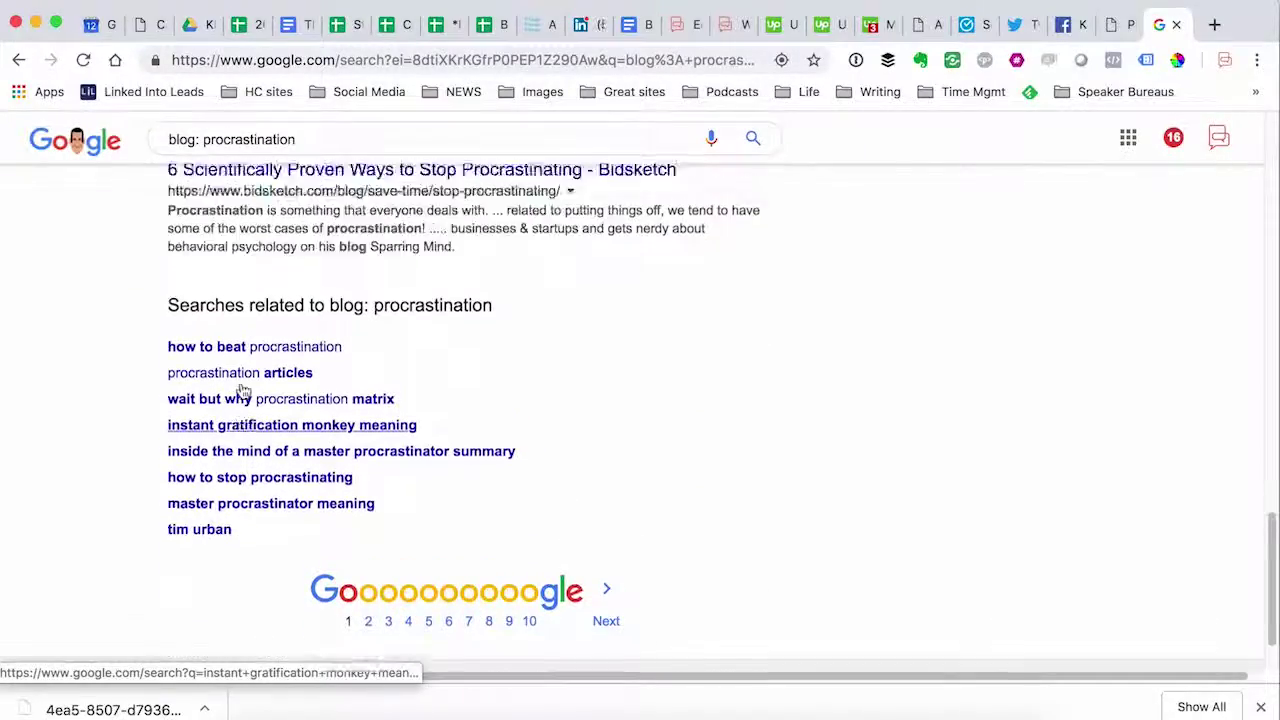
scroll(240, 385, up, 6)
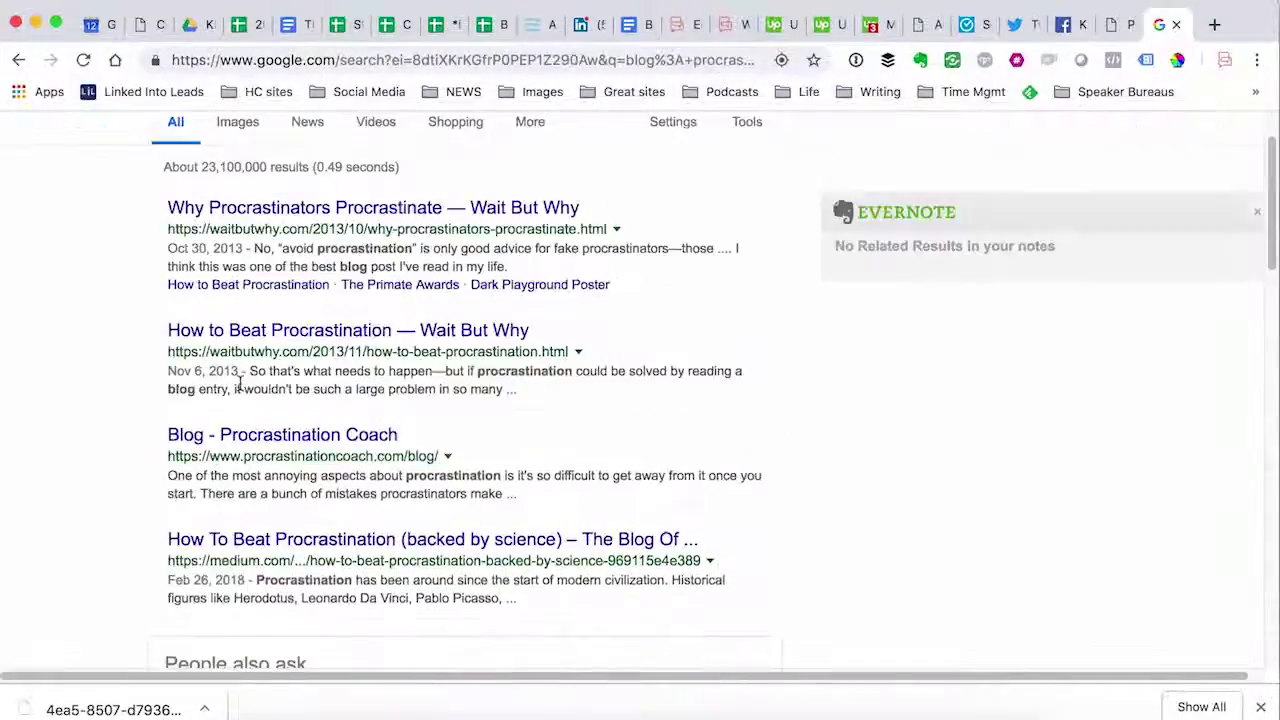
scroll(241, 387, down, 2)
scroll(240, 390, up, 2)
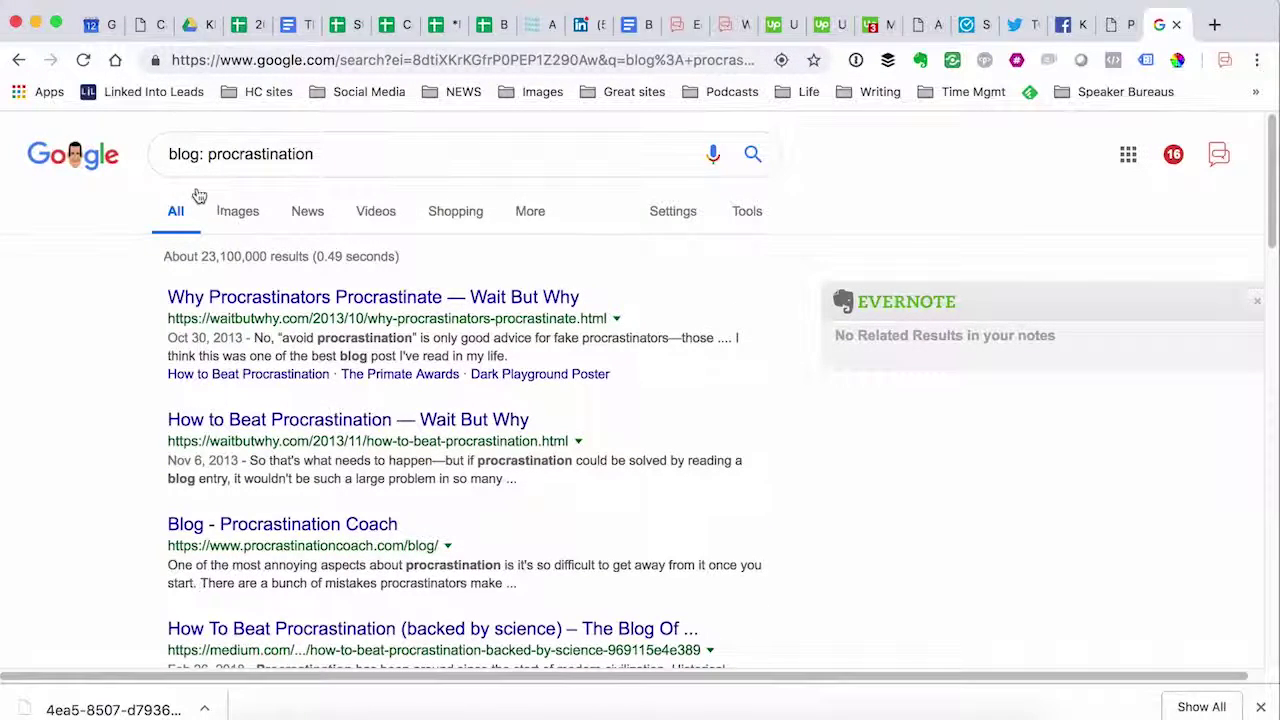
drag(205, 156, 139, 160)
text(s)
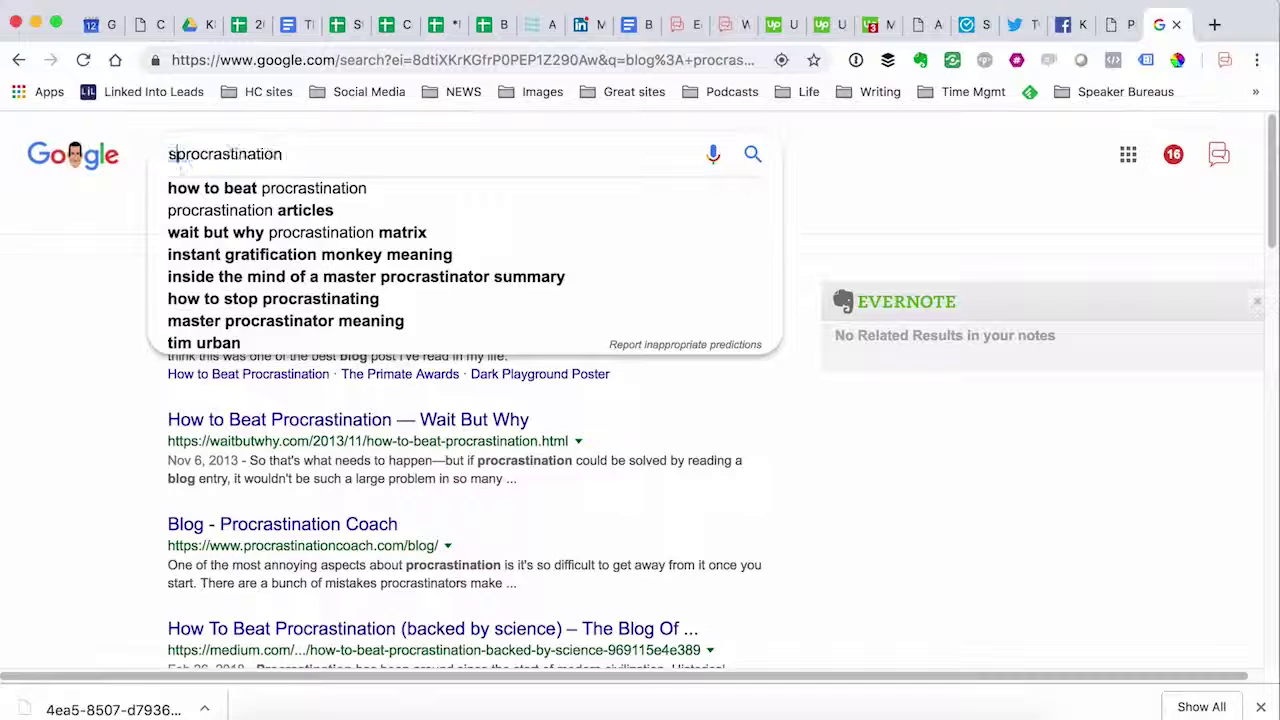
text(ite: inc.com)
key(Return)
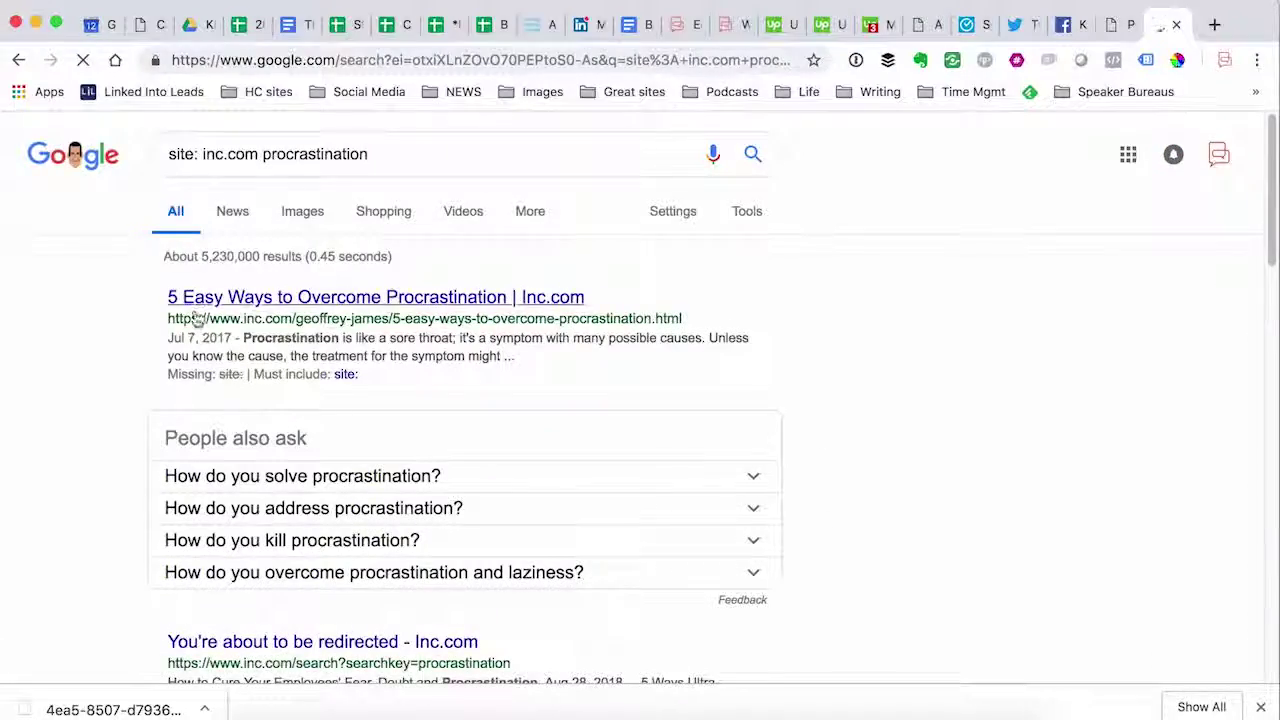
Browse the Inc.com results on procrastination and open the article "5 Easy Ways to Overcome Procrastination".
scroll(190, 310, down, 5)
scroll(198, 320, down, 7)
scroll(195, 317, down, 9)
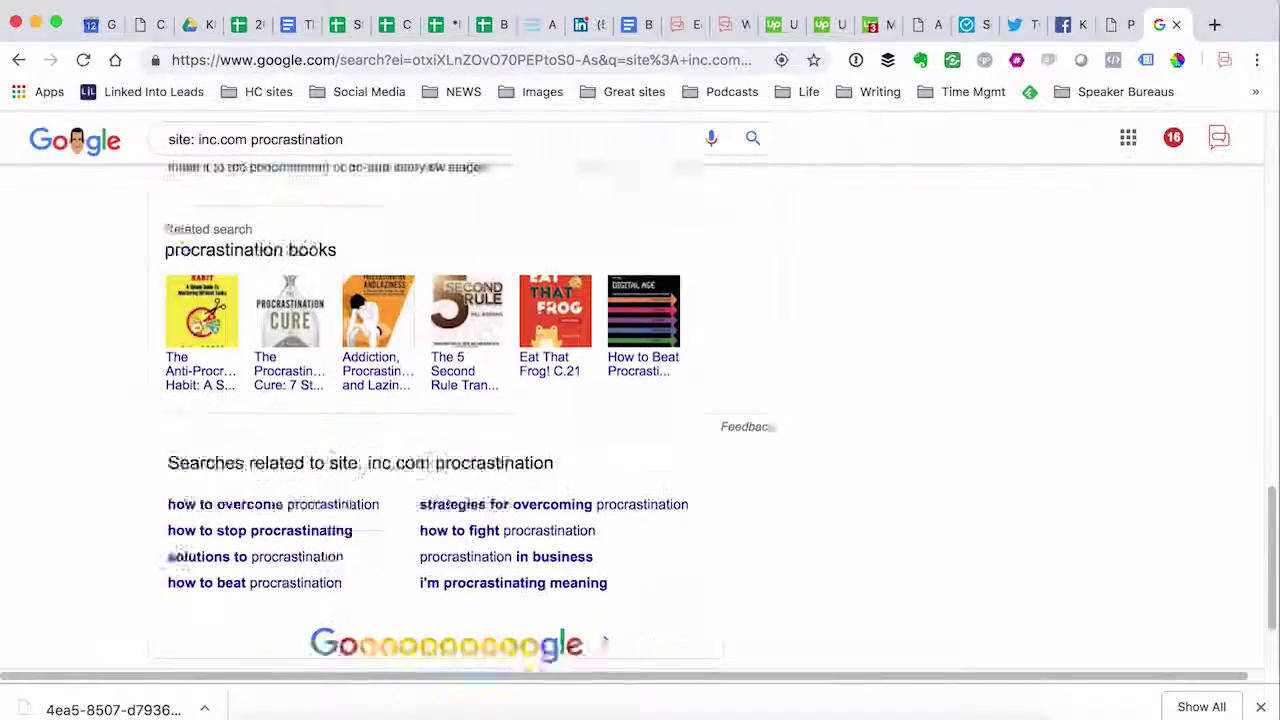
scroll(193, 323, up, 20)
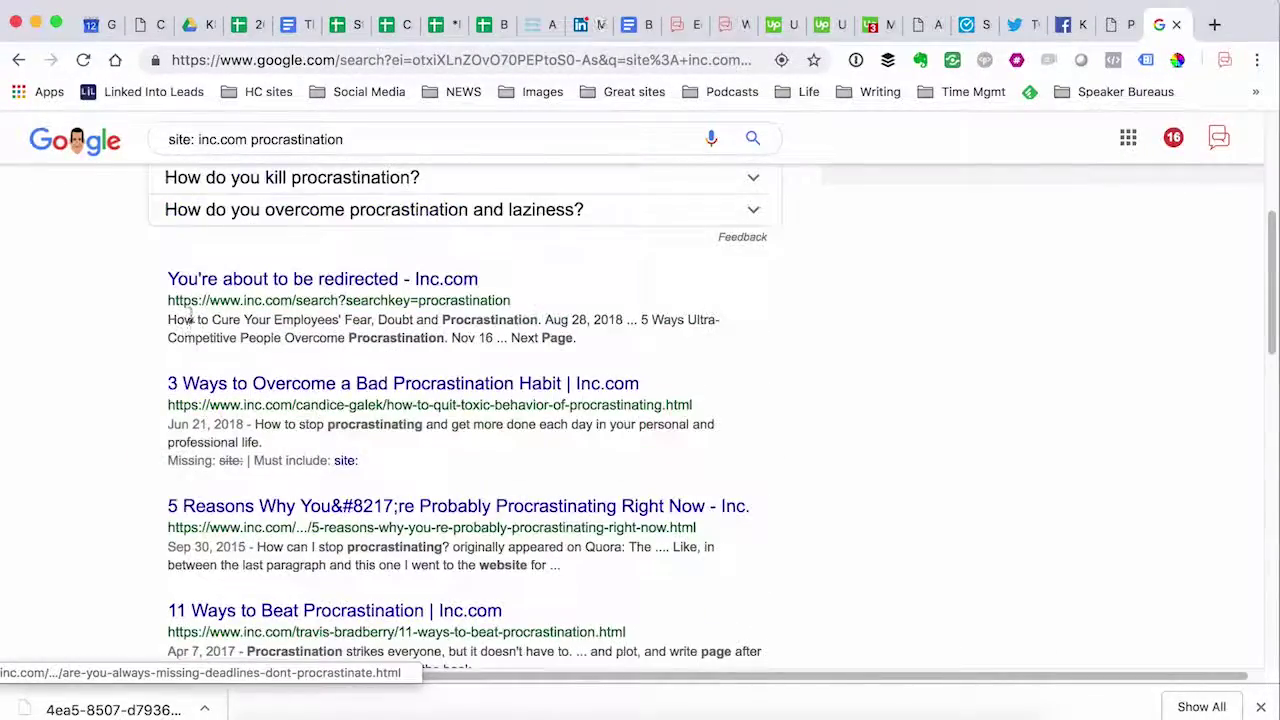
scroll(190, 316, up, 6)
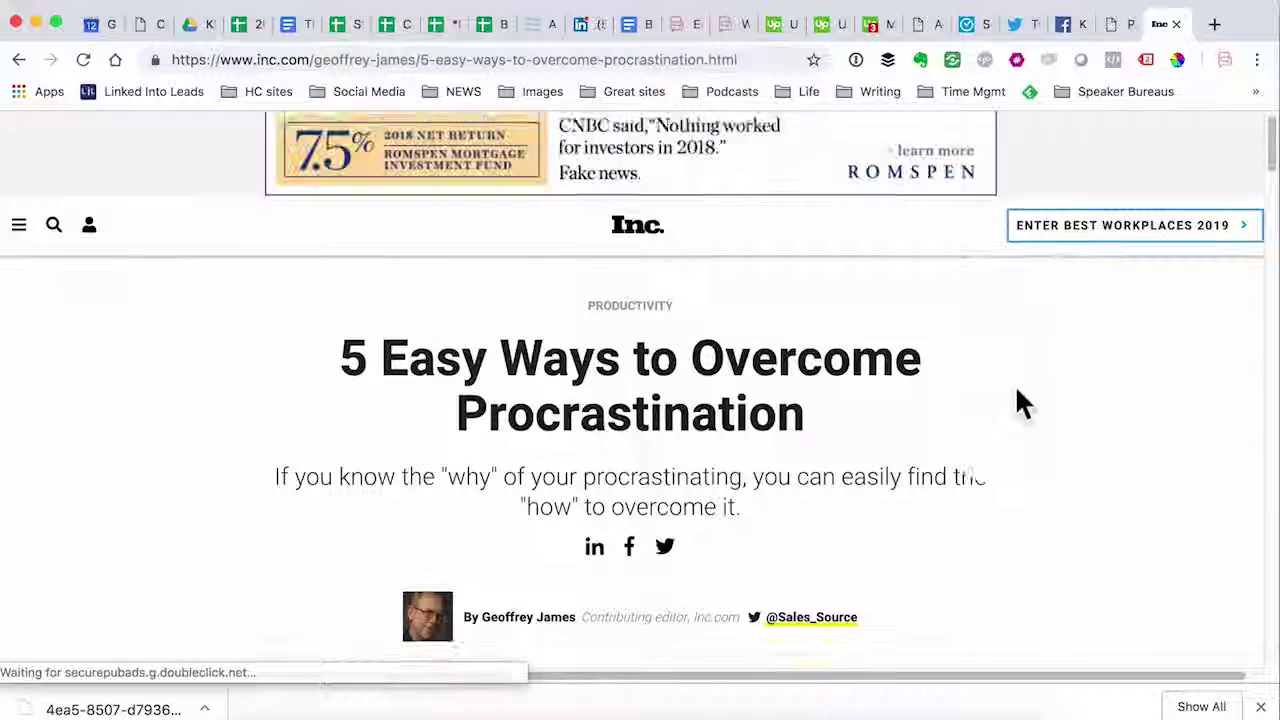
Clip the Inc.com article to Evernote as a simplified article with the tag "unused blog topic".
click(921, 61)
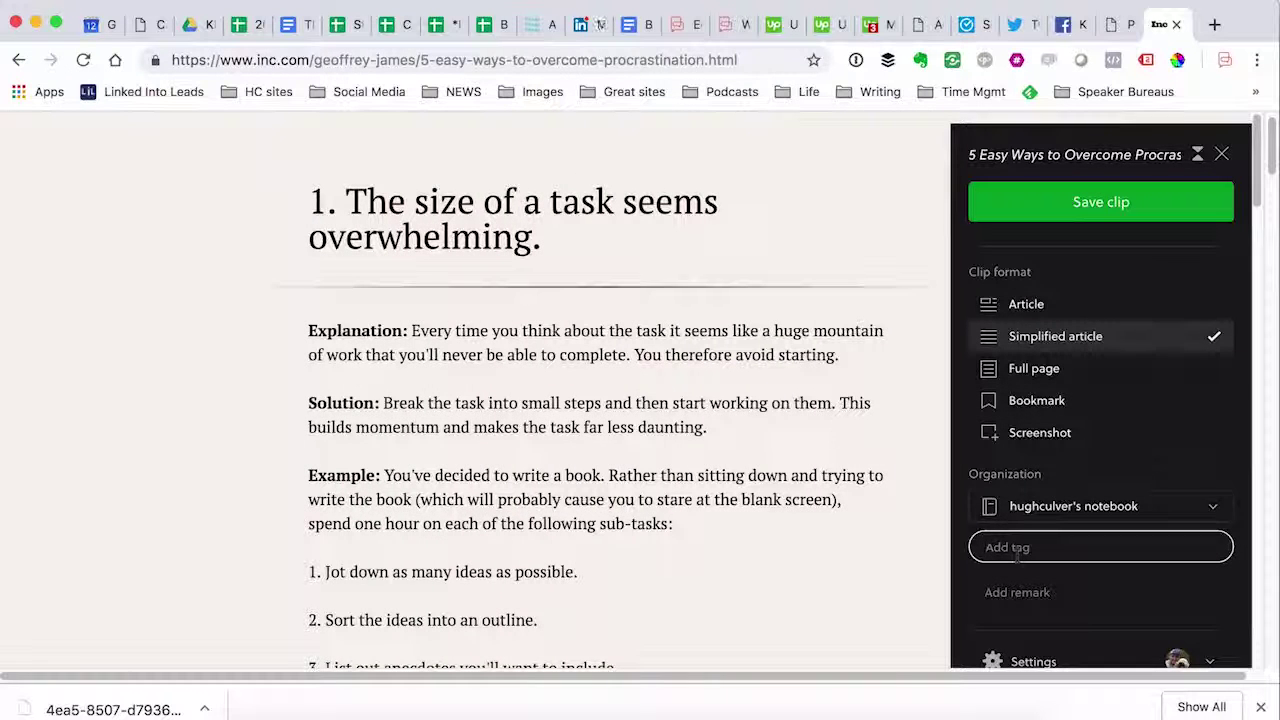
text(unused)
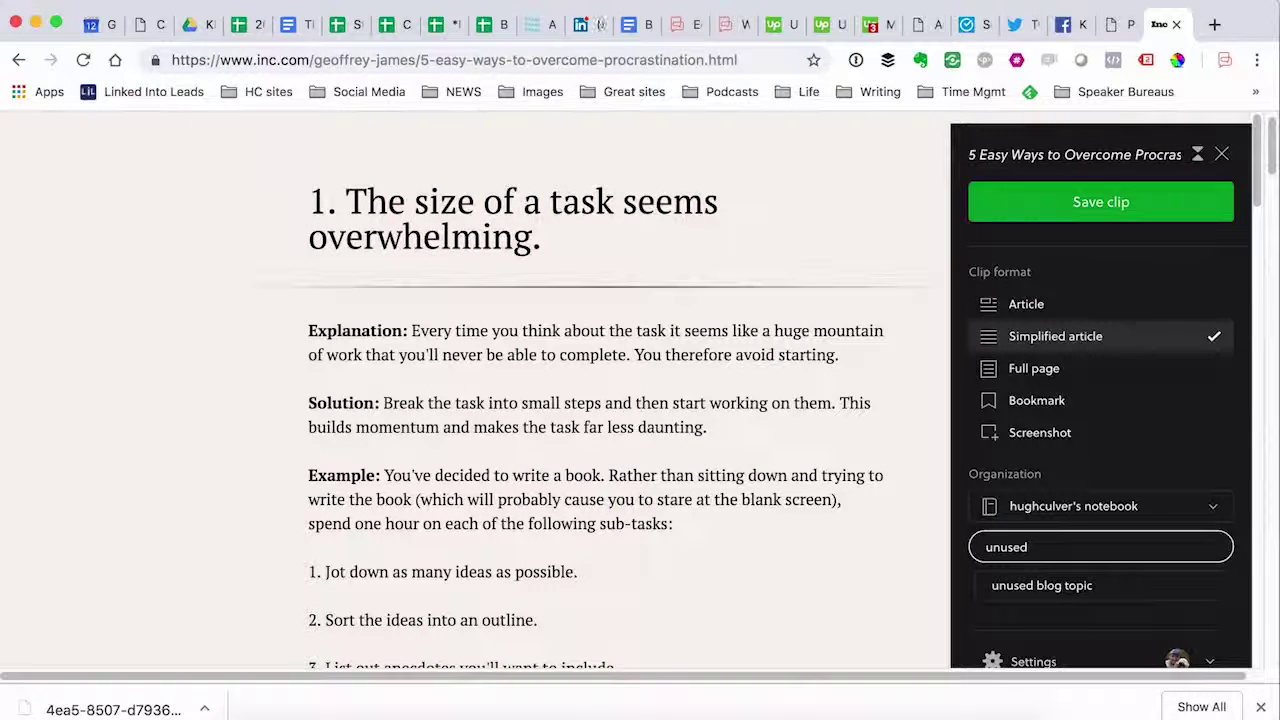
click(1017, 591)
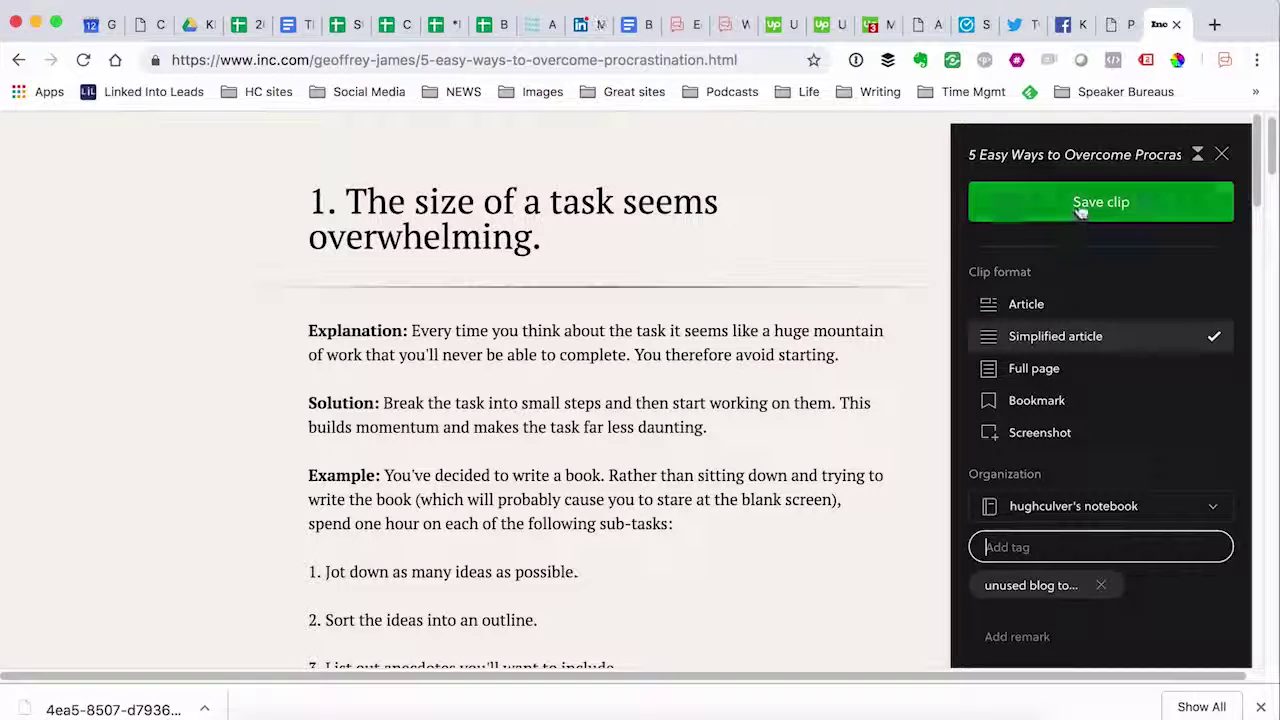
click(1080, 205)
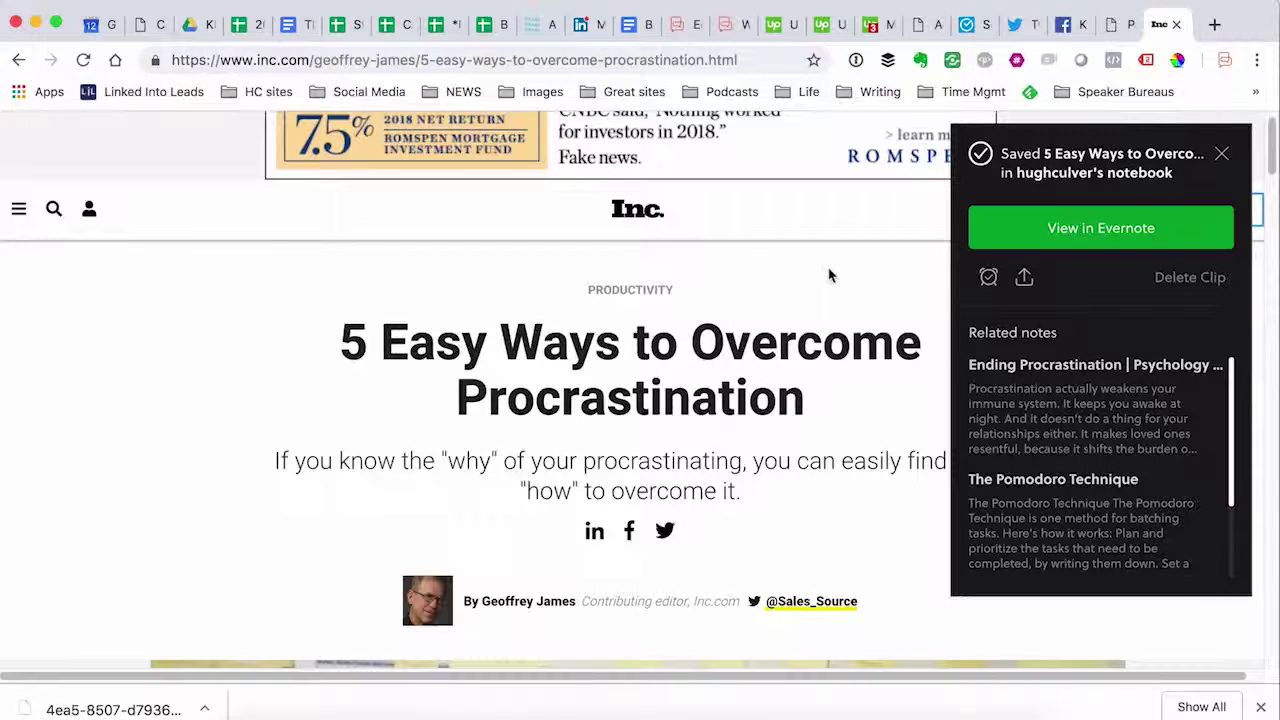
Search the web for "answerthepublic" and open the AnswerThePublic website from the results.
click(543, 62)
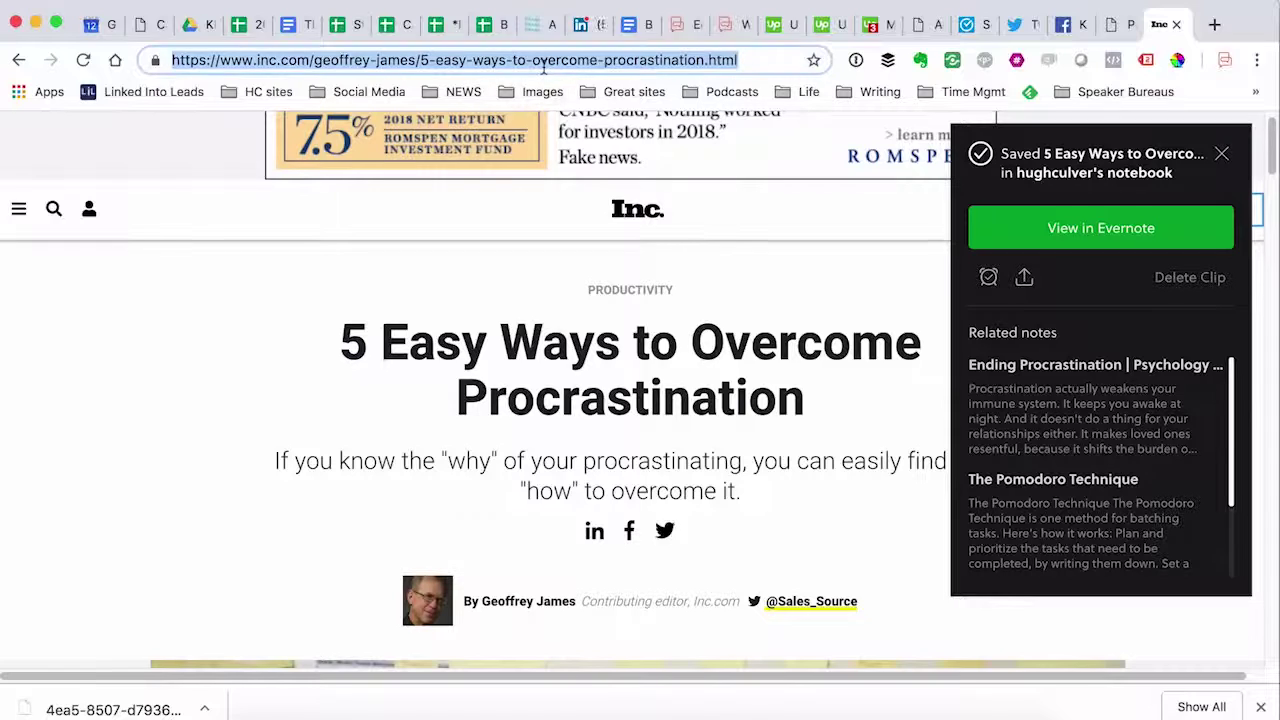
text(an)
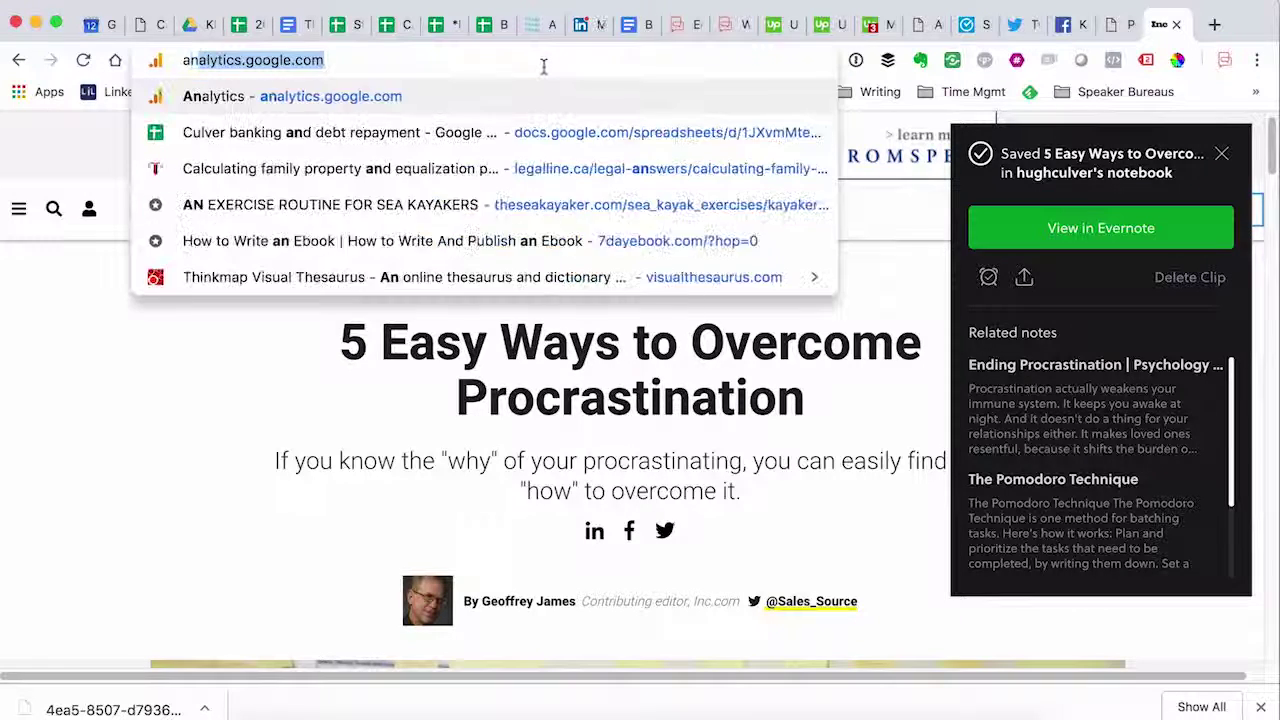
text(swer)
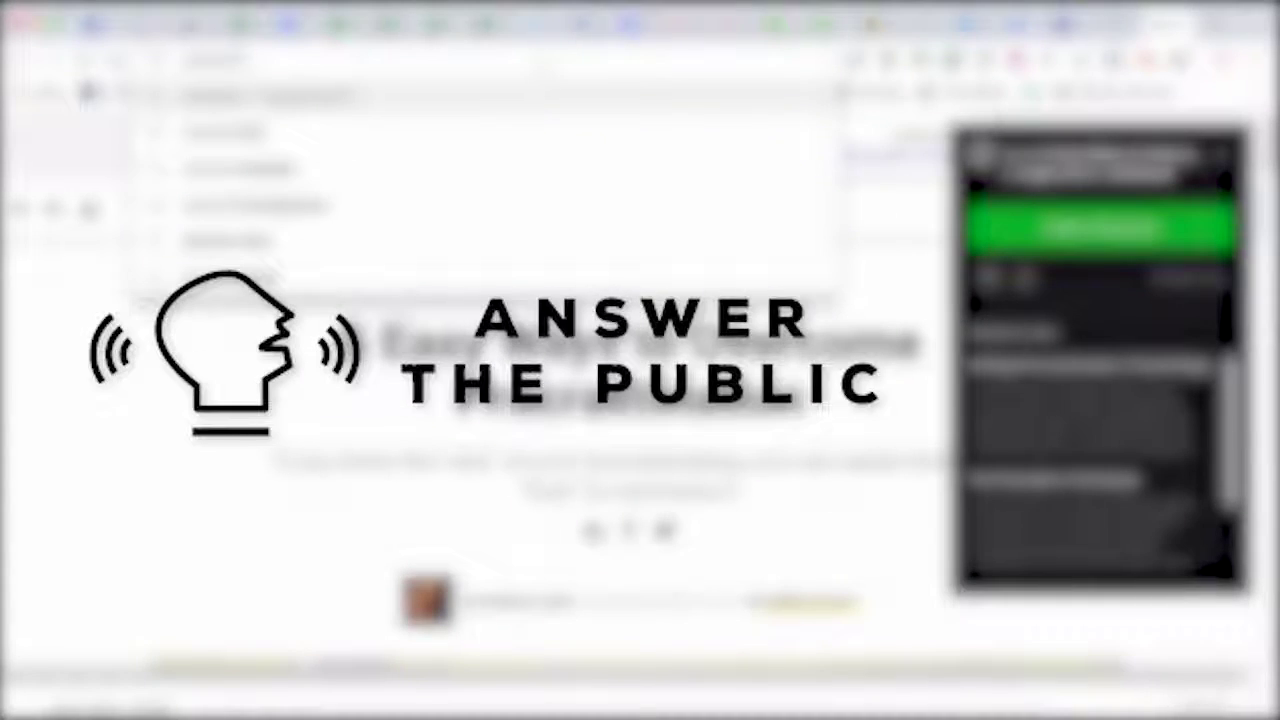
key(Return)
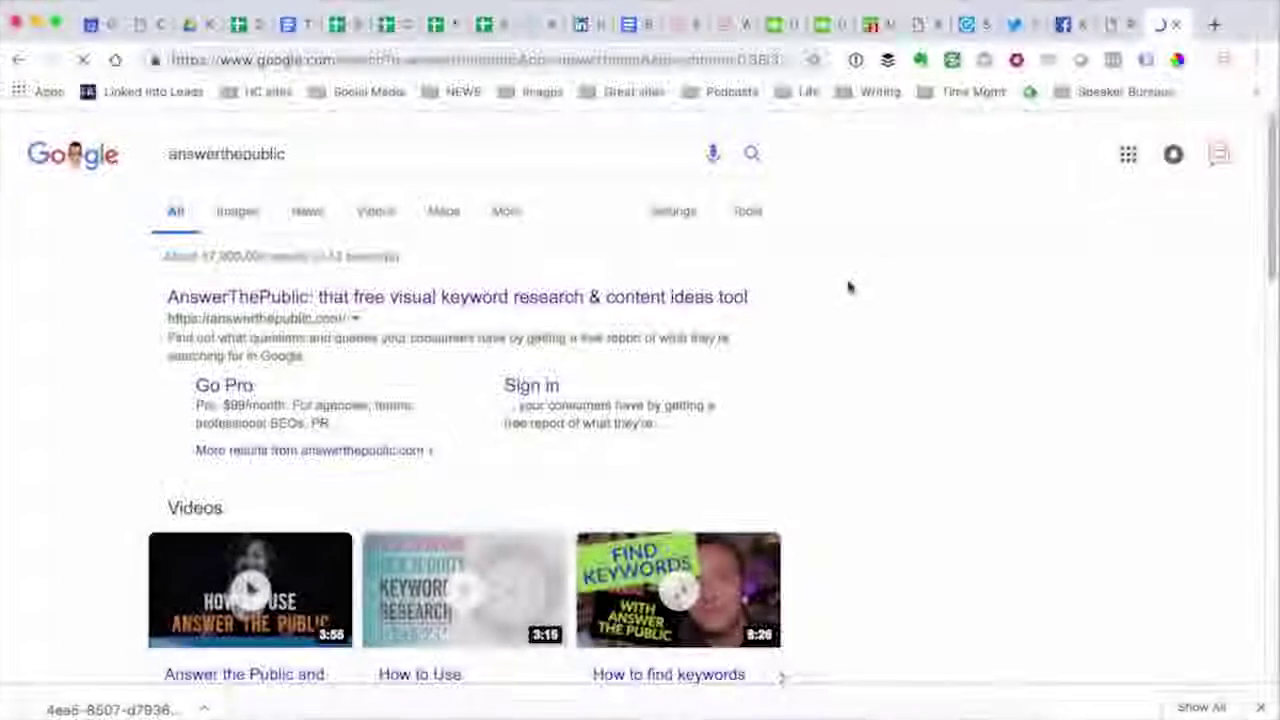
click(400, 297)
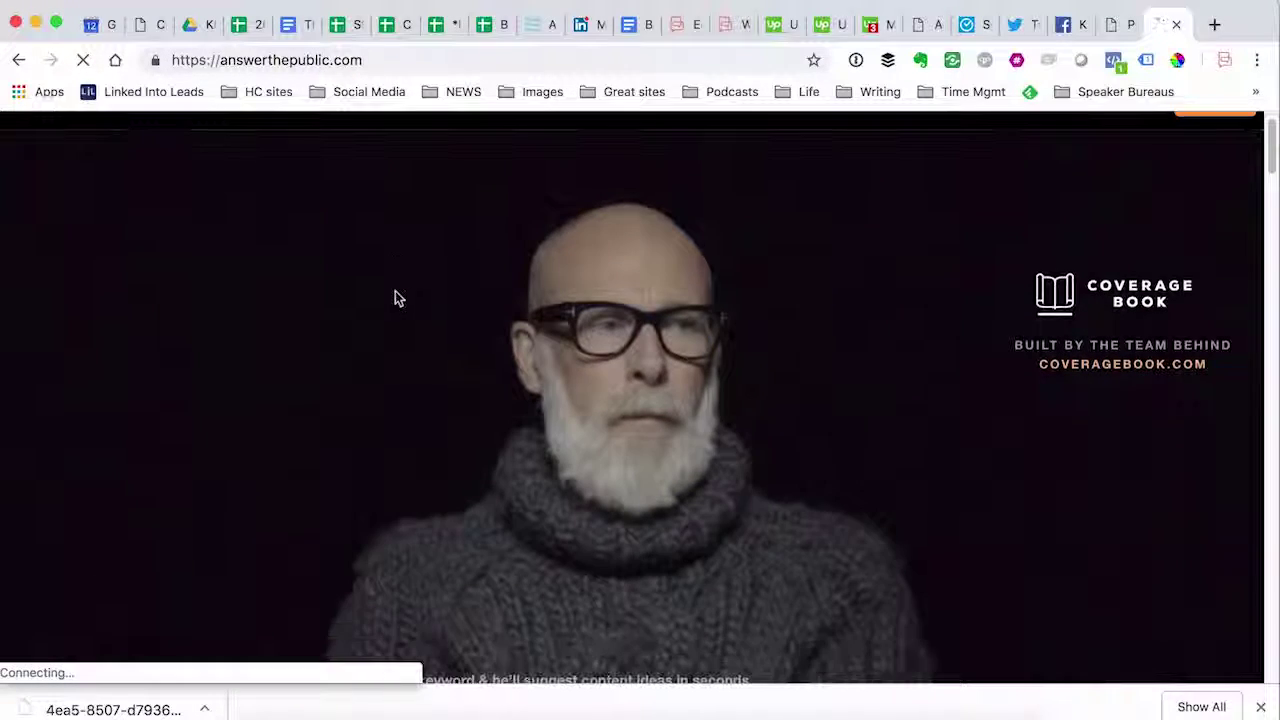
Generate an AnswerThePublic question report for the keyword "procrastination".
scroll(395, 297, down, 3)
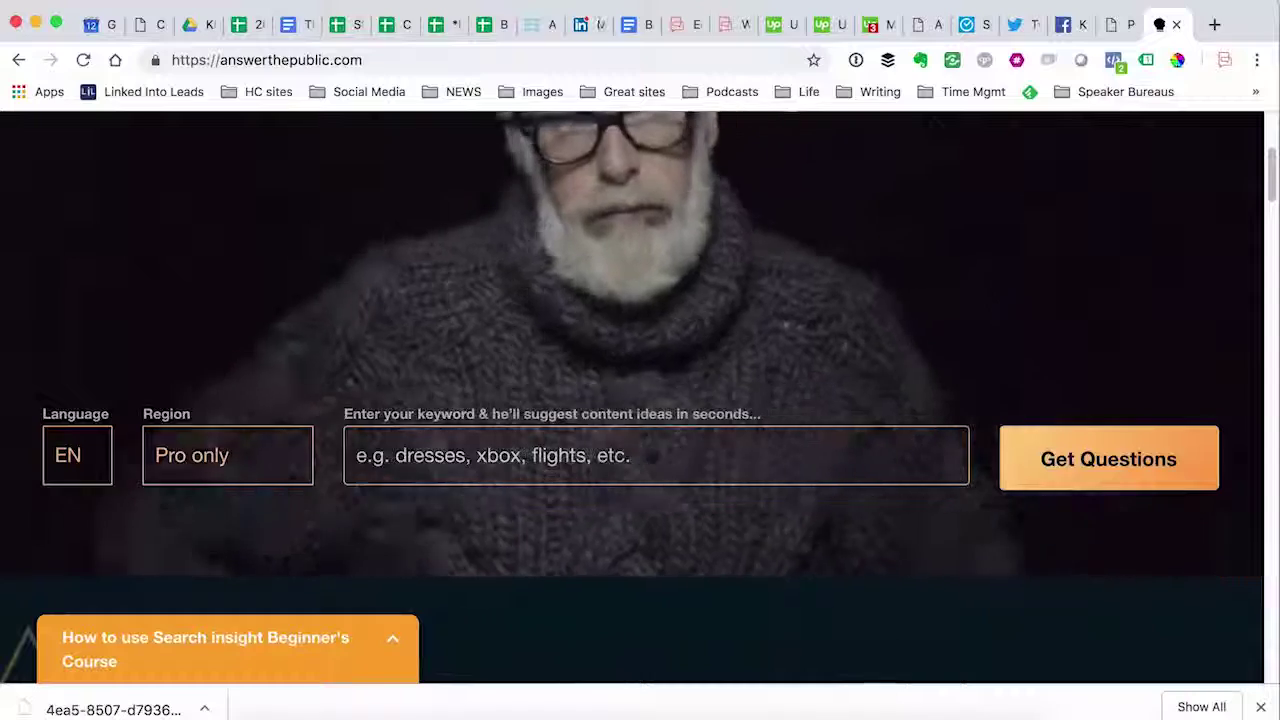
click(357, 455)
text(proc)
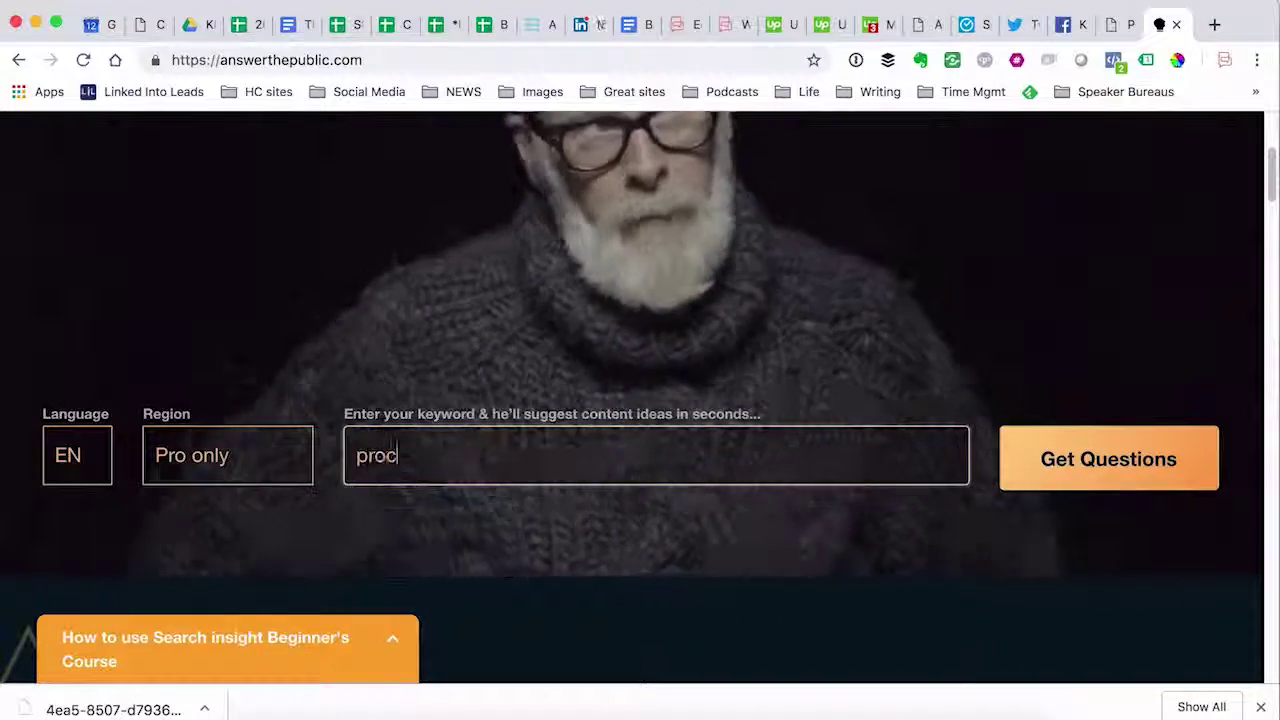
text(rastination)
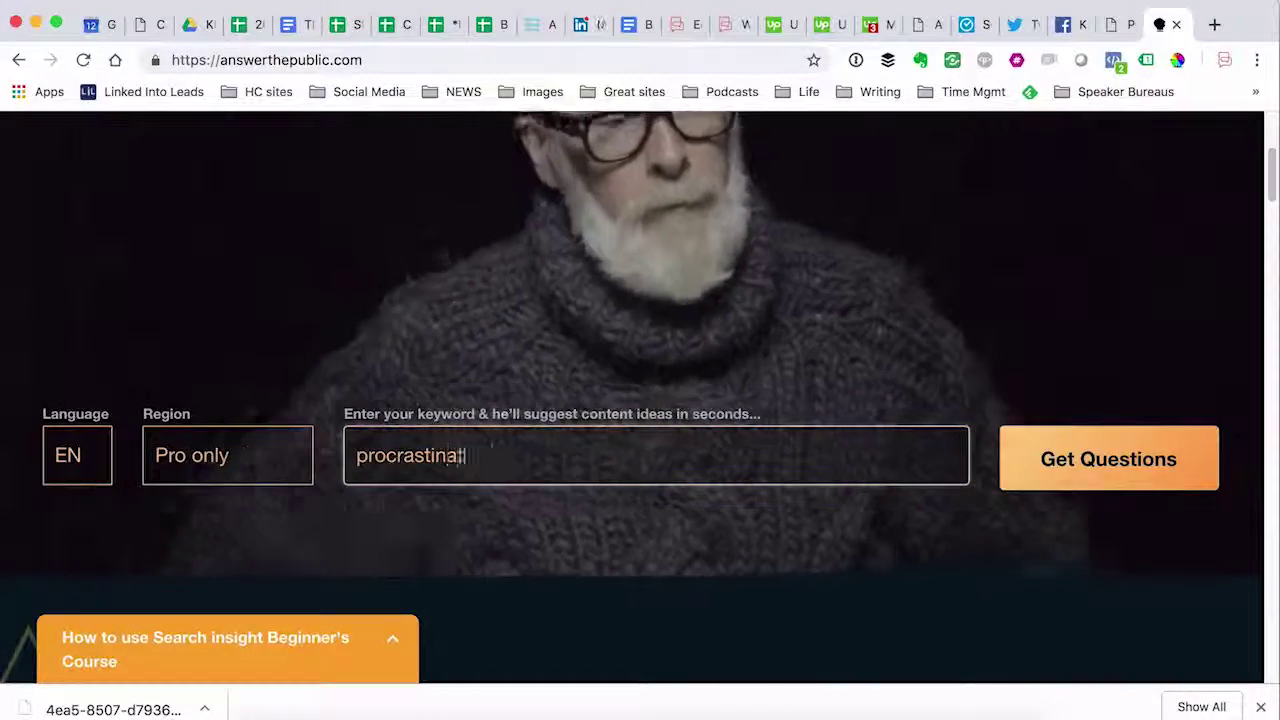
click(1103, 480)
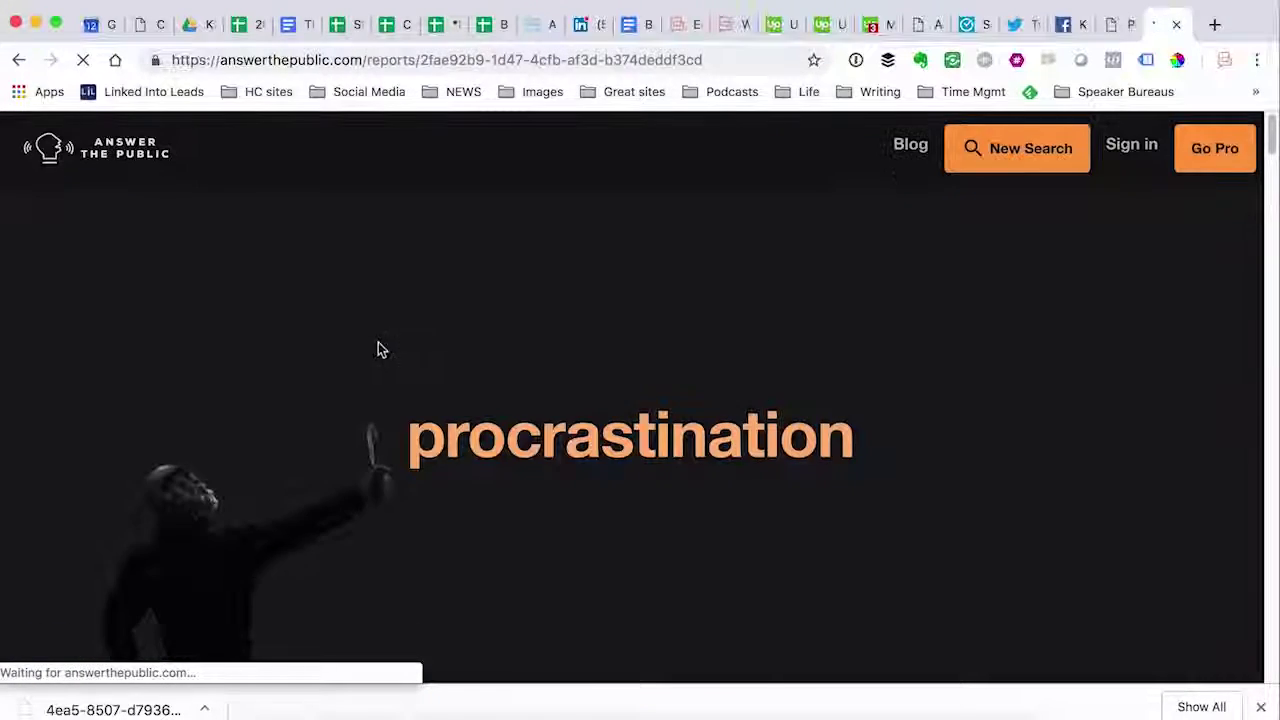
Wait for the procrastination report to load and examine the wheel visualisation of its questions.
scroll(377, 351, down, 5)
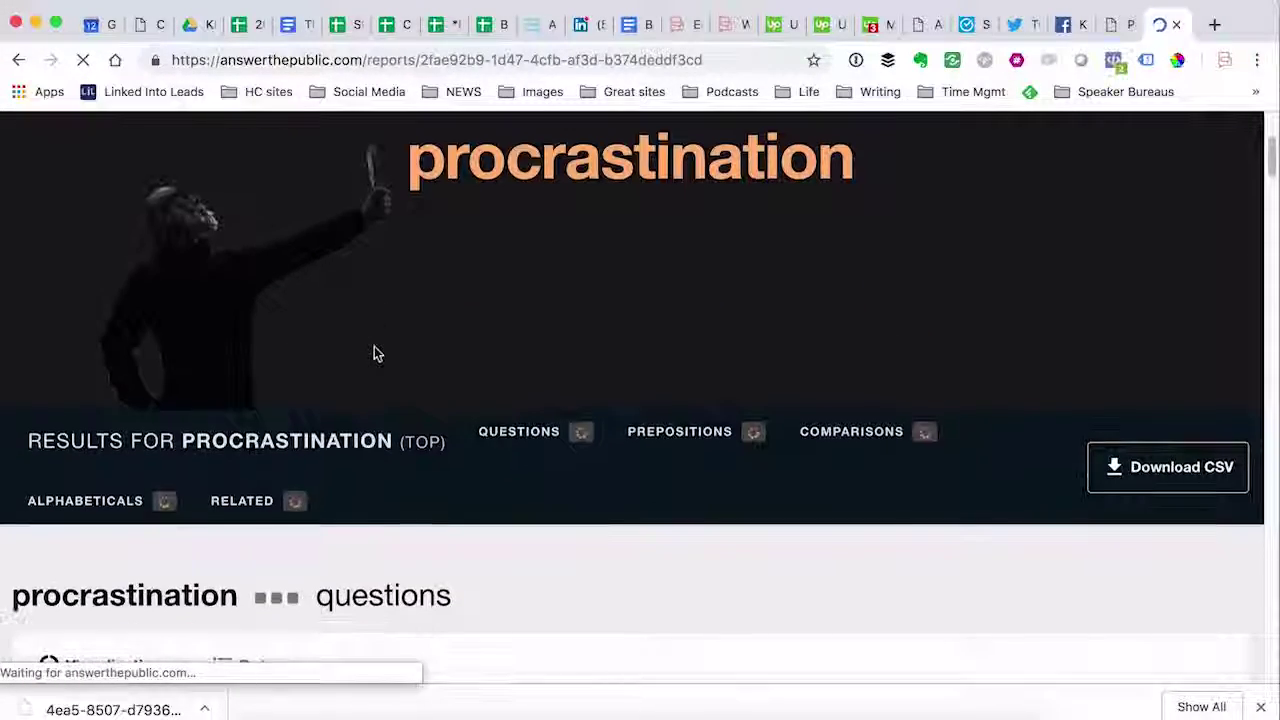
scroll(377, 355, down, 3)
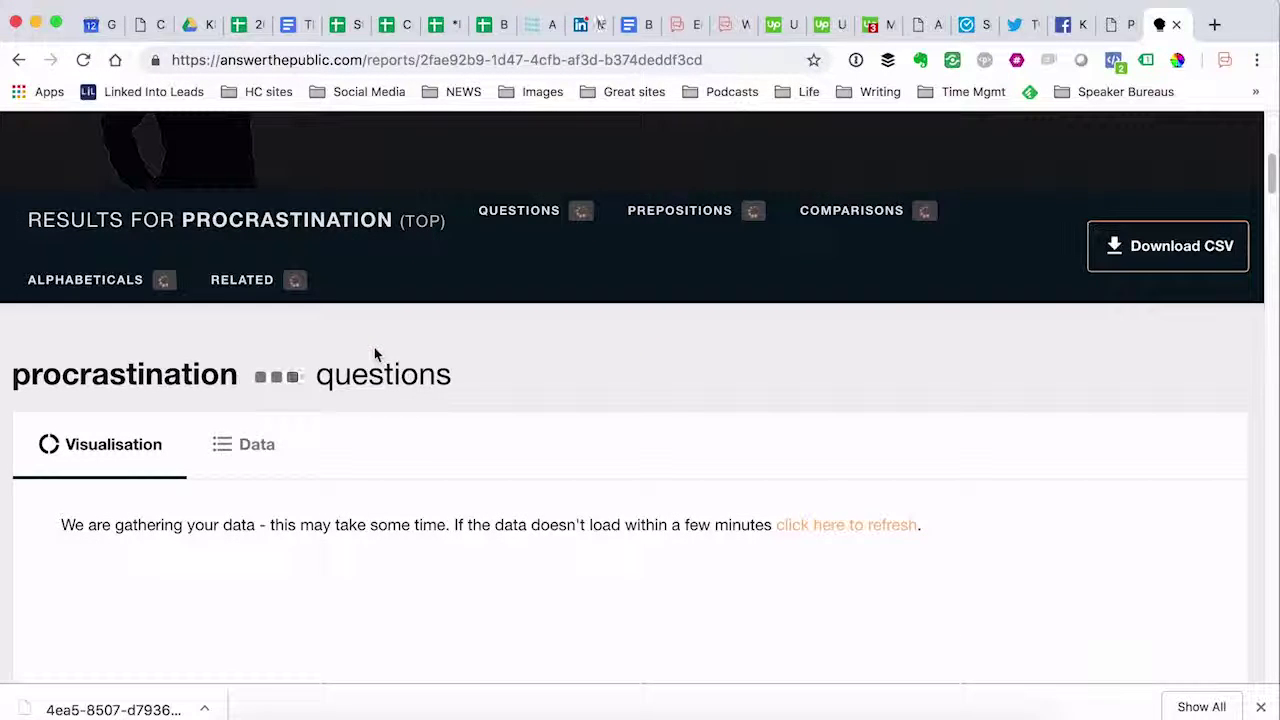
scroll(377, 355, up, 2)
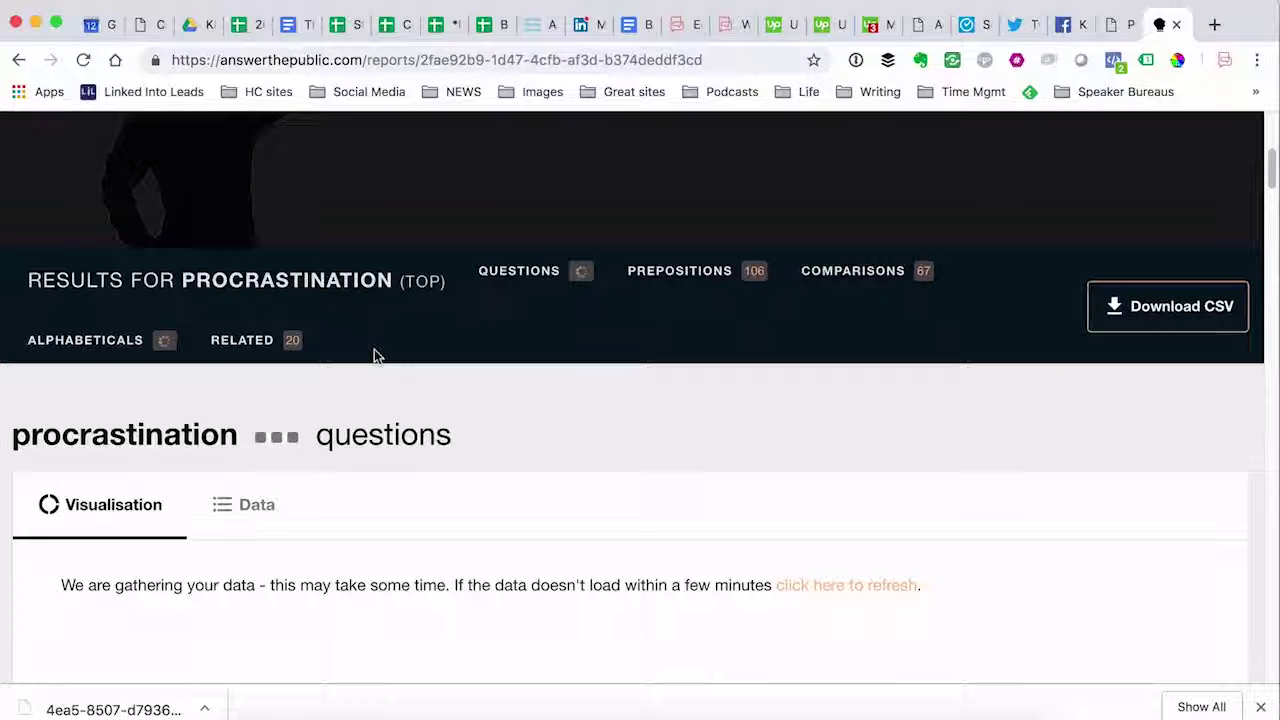
scroll(377, 355, down, 2)
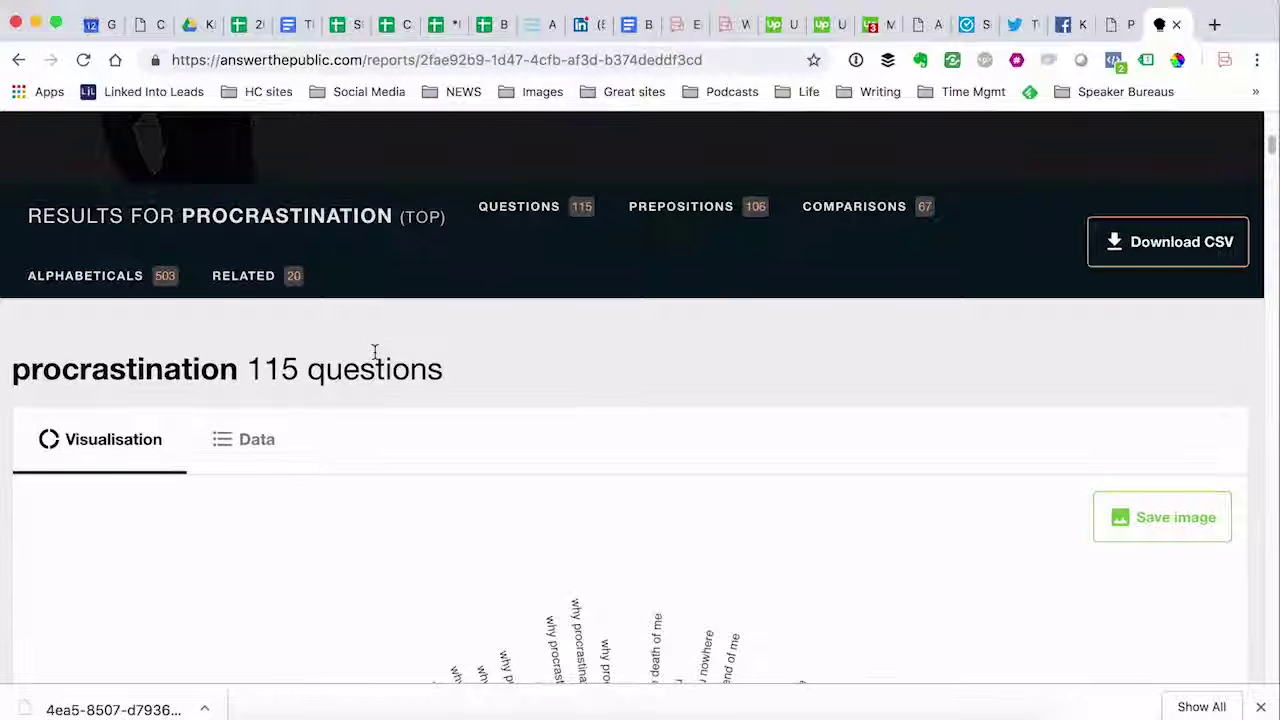
scroll(375, 352, down, 5)
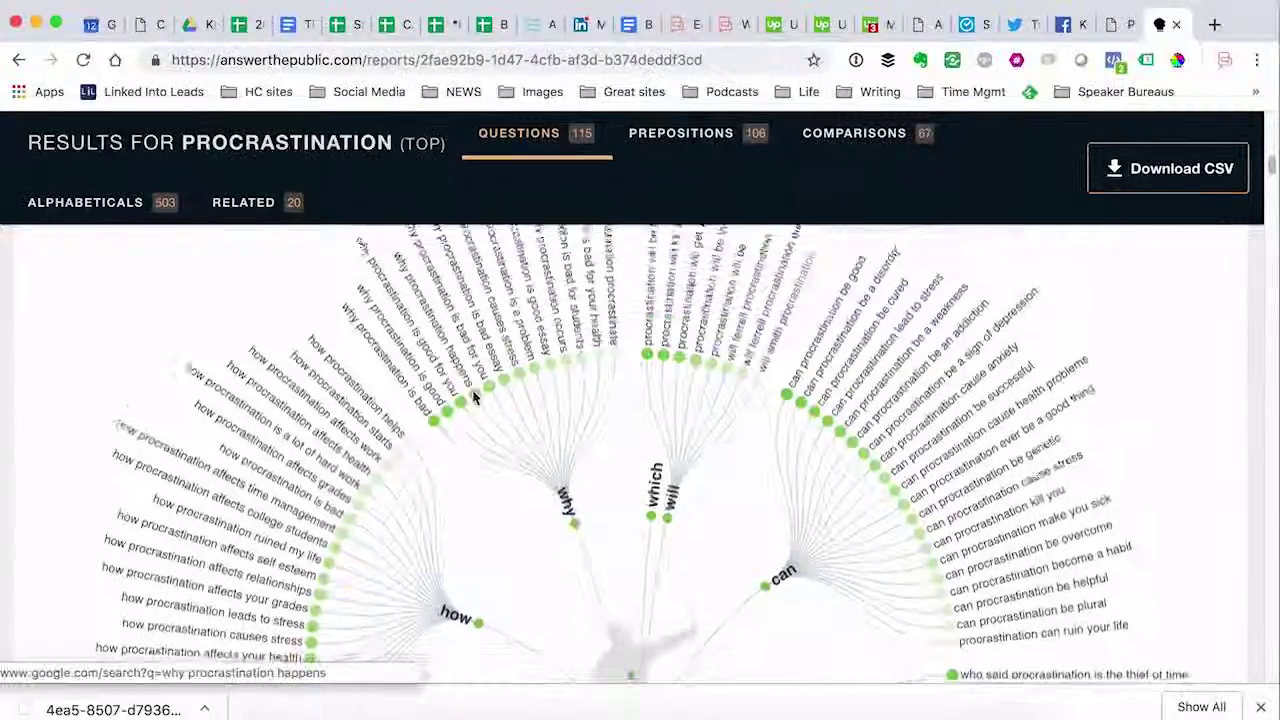
scroll(476, 398, down, 4)
scroll(476, 398, up, 5)
scroll(476, 398, up, 3)
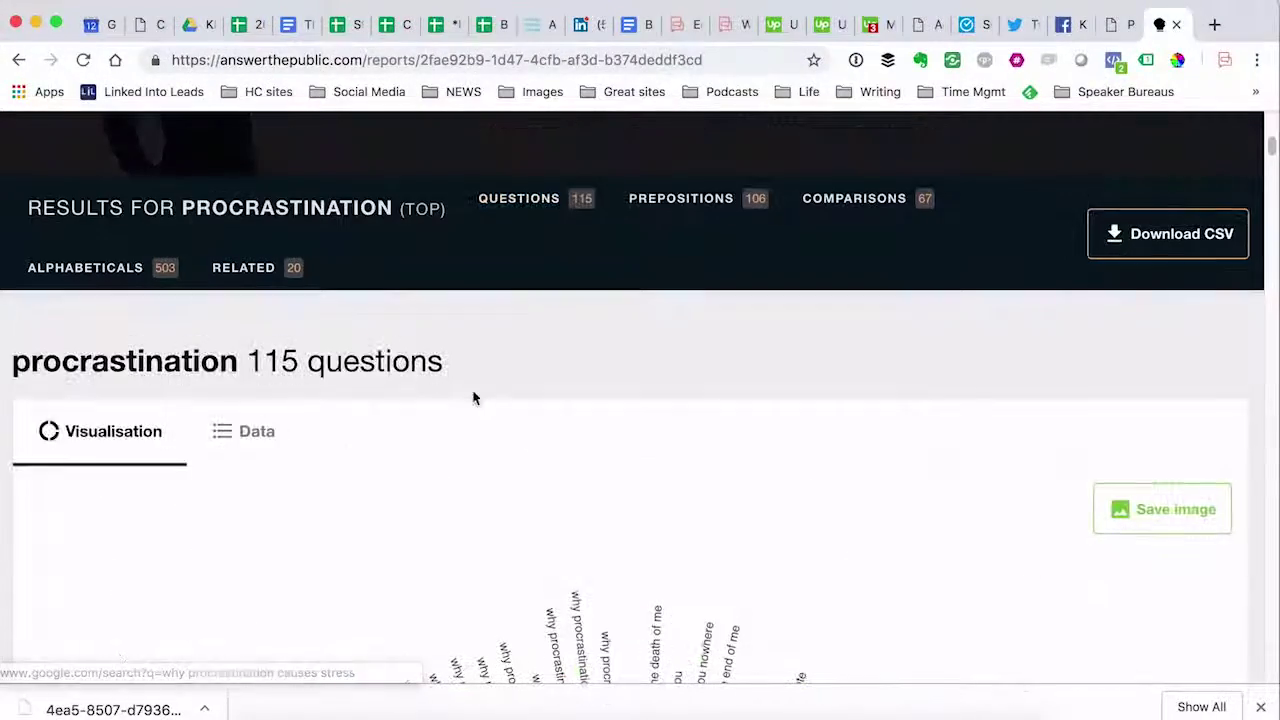
Show the procrastination questions as data lists and read through the groups from "are" to "why".
click(244, 438)
scroll(266, 448, down, 2)
scroll(266, 400, down, 1)
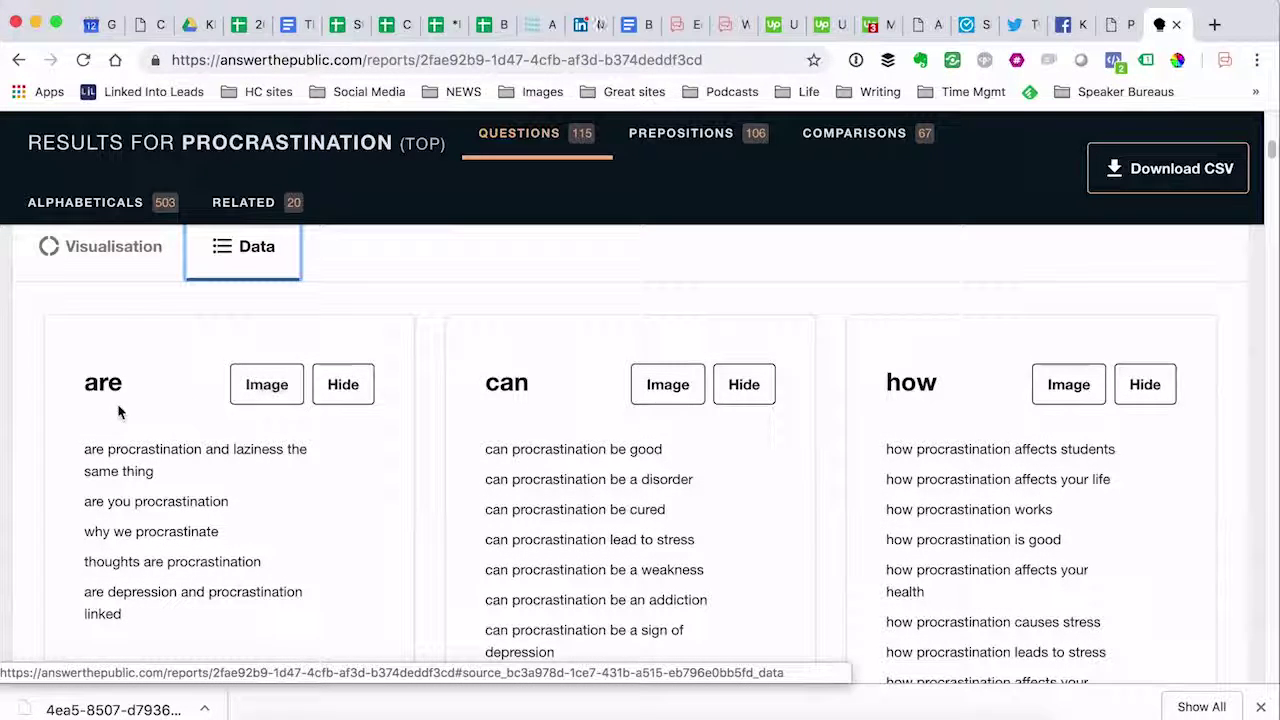
scroll(110, 424, down, 1)
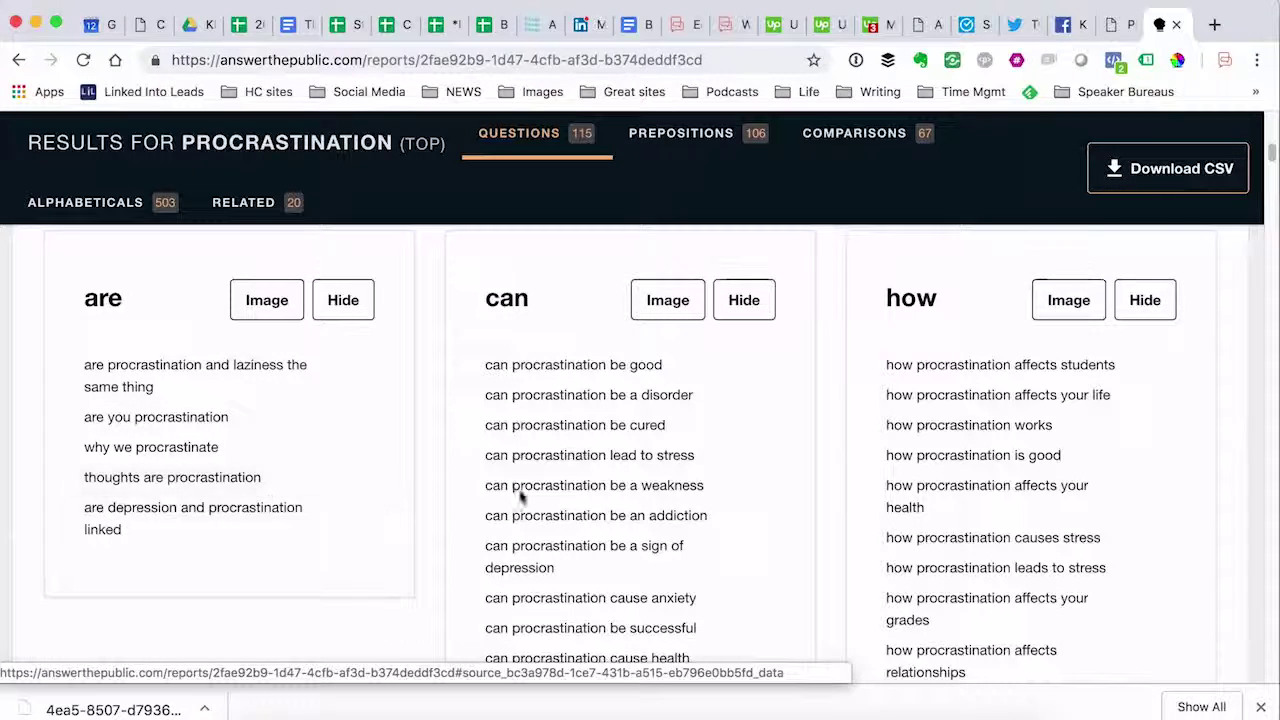
scroll(990, 448, down, 10)
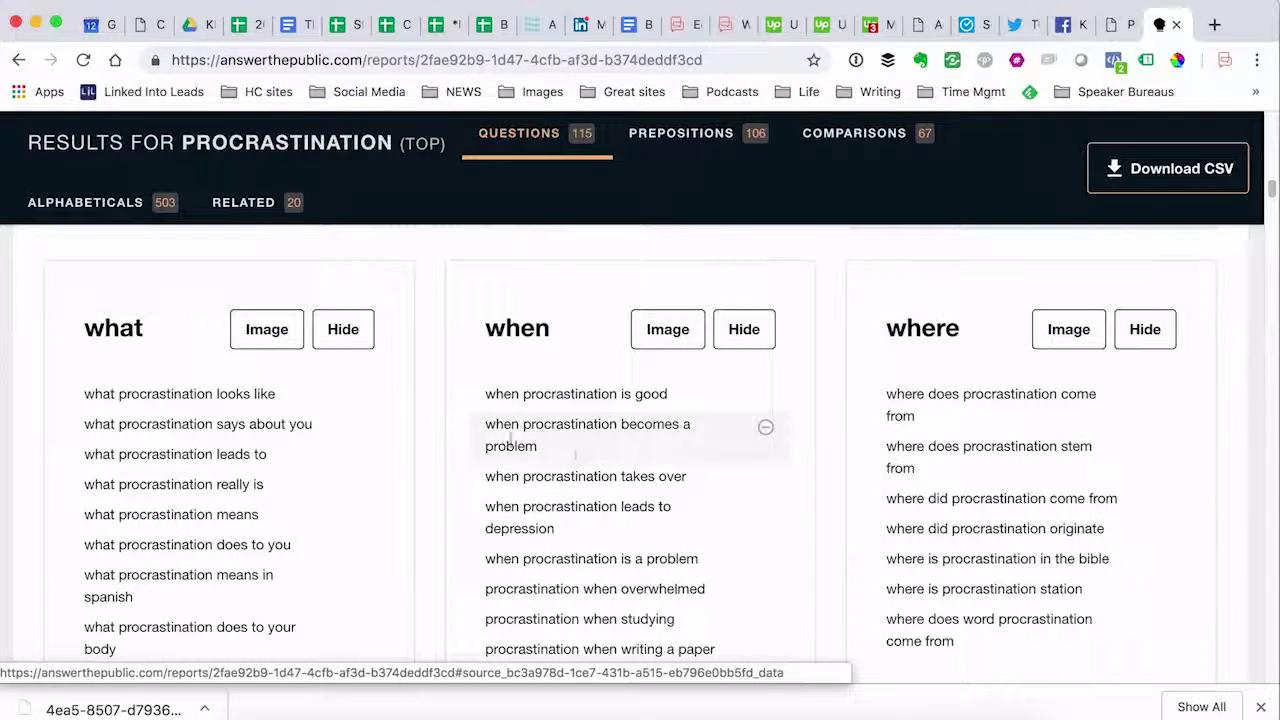
scroll(228, 450, down, 3)
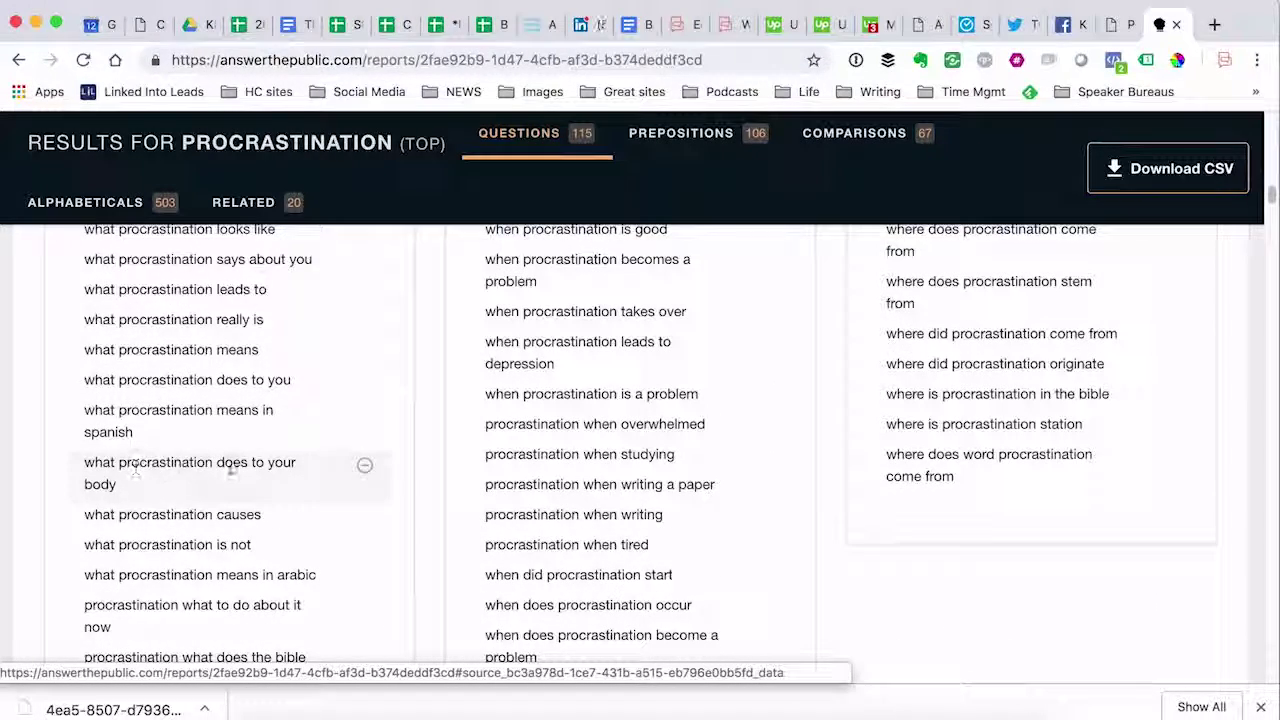
scroll(233, 480, down, 15)
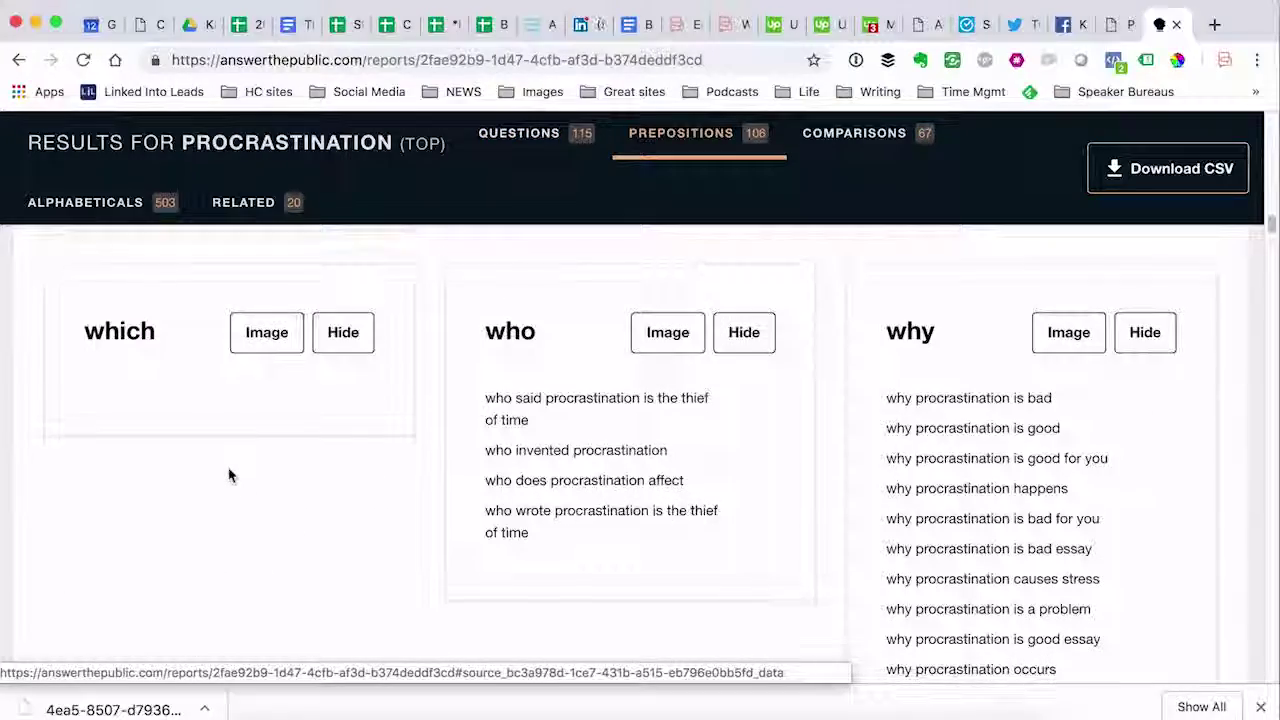
scroll(950, 400, up, 10)
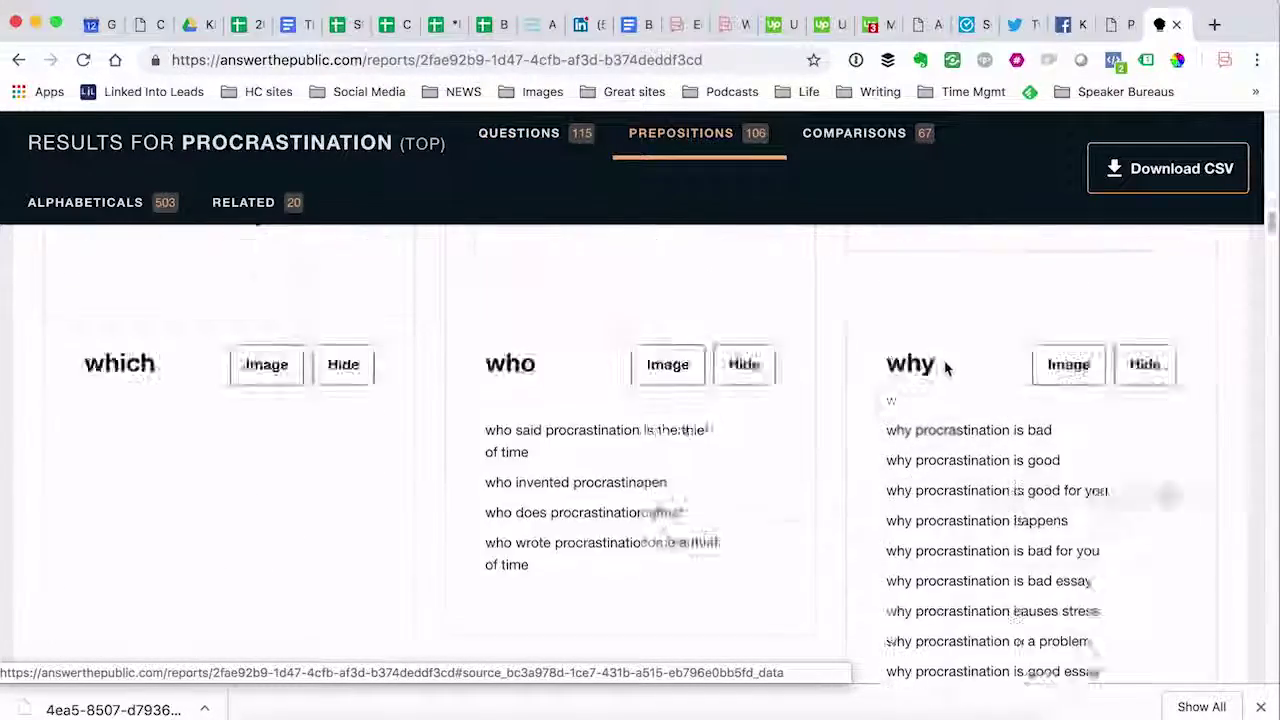
scroll(566, 411, up, 20)
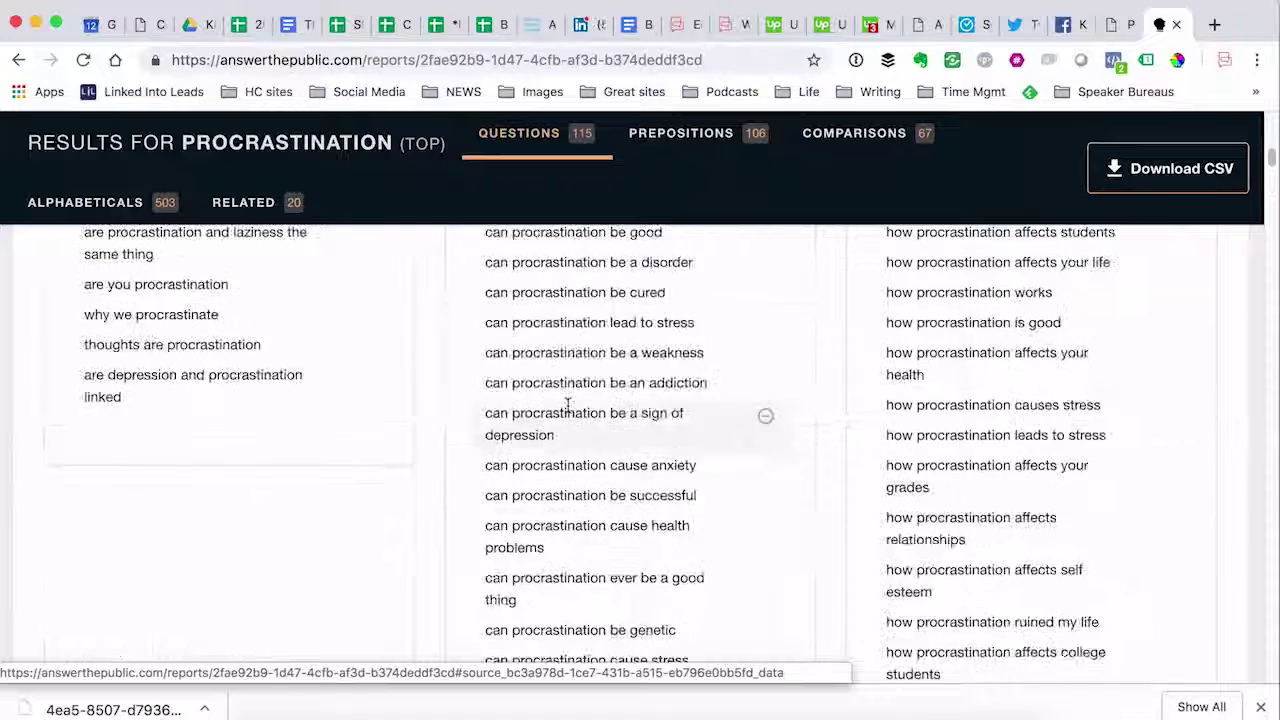
scroll(567, 410, down, 5)
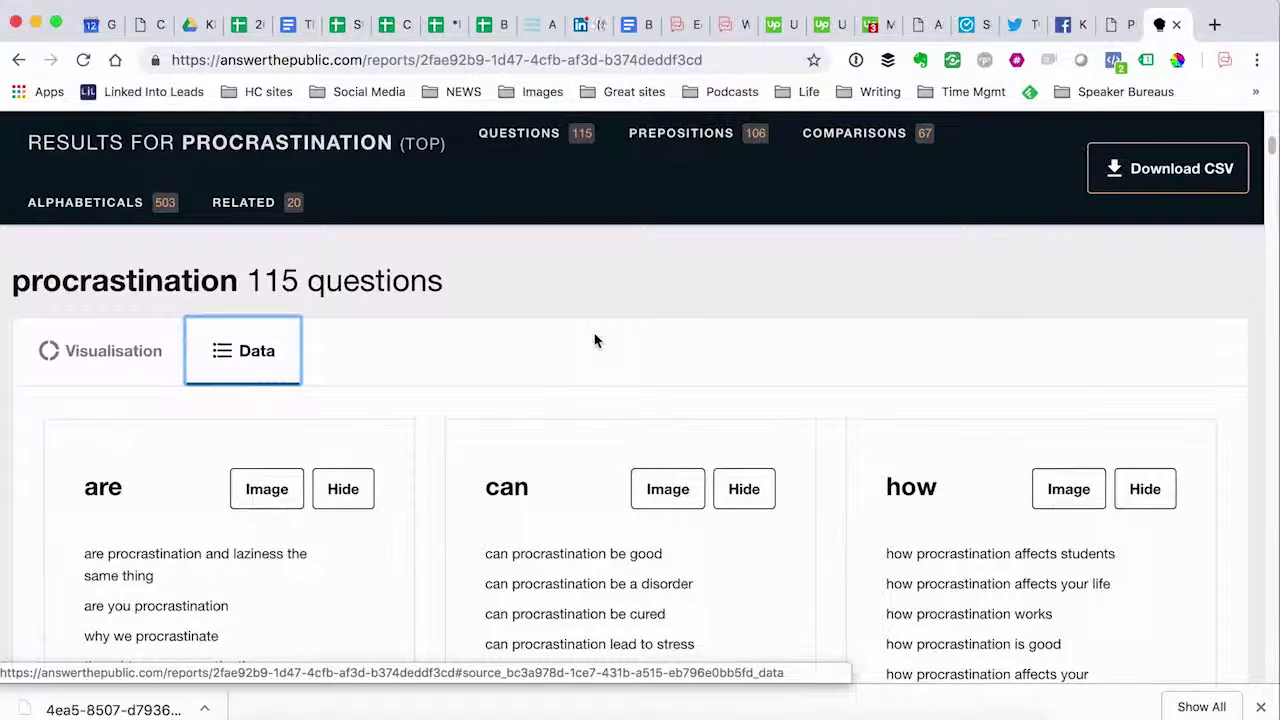
Show the procrastination prepositions as data lists and read through the groups from "can" to "without".
scroll(593, 335, down, 16)
scroll(590, 335, down, 20)
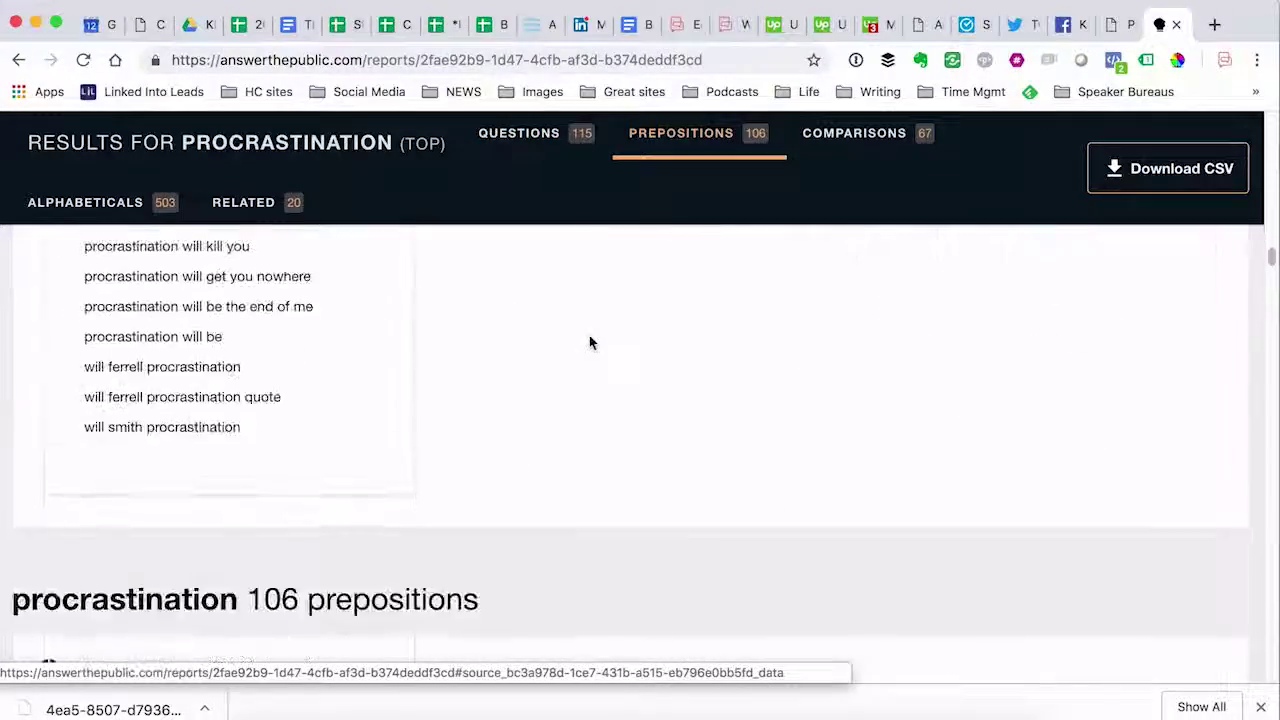
scroll(589, 343, down, 7)
click(294, 354)
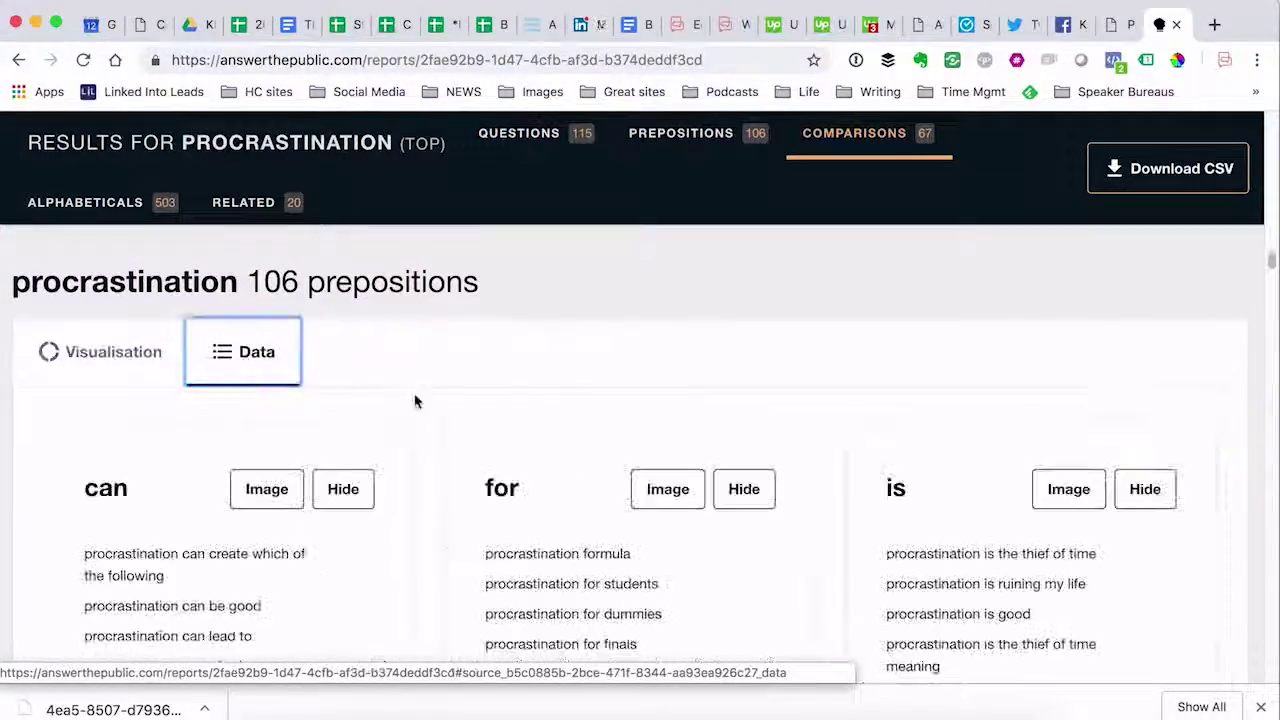
scroll(491, 425, down, 5)
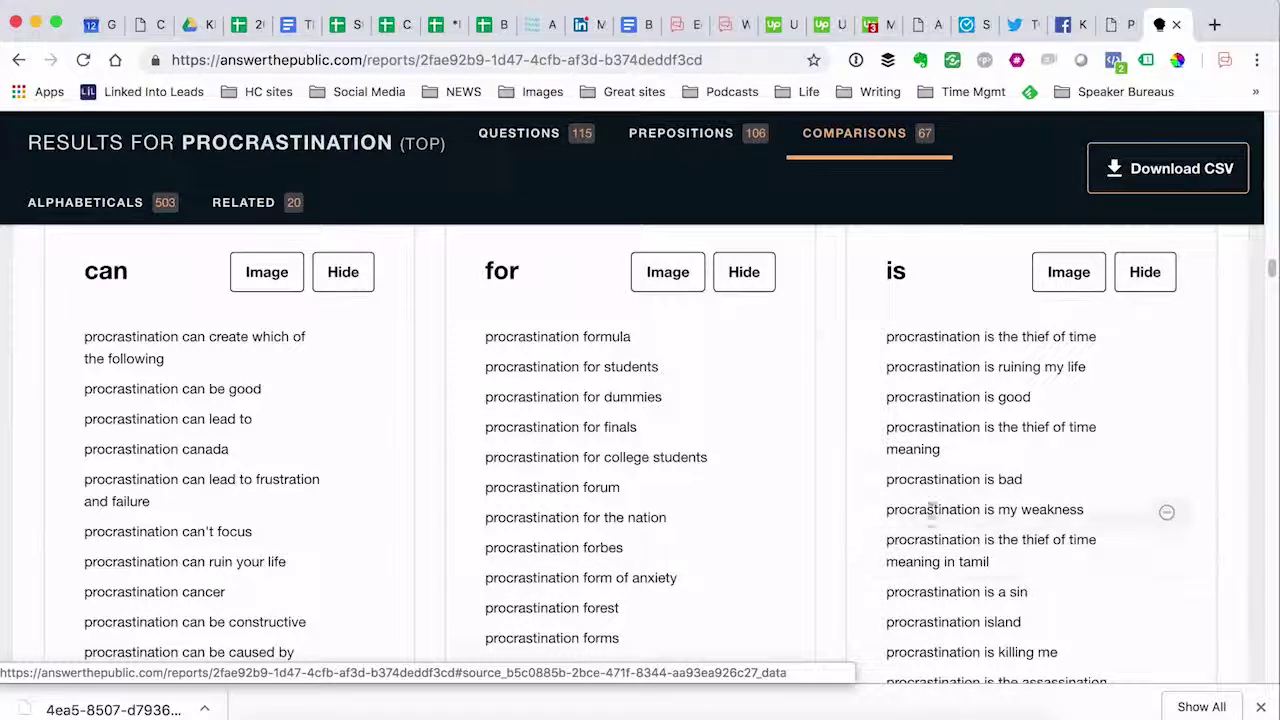
scroll(1025, 512, down, 20)
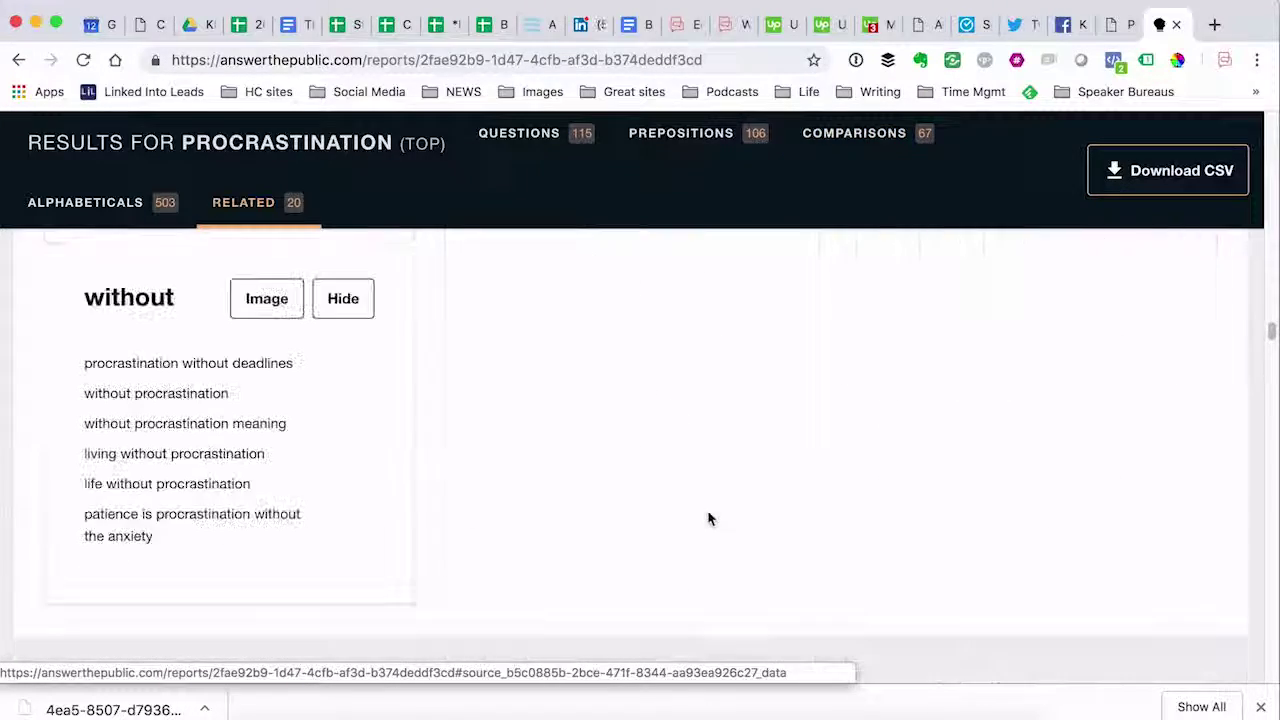
Show the procrastination comparisons as data lists, read through the "and", "or" and "vs" groups, and return to the start of the report.
scroll(707, 515, up, 15)
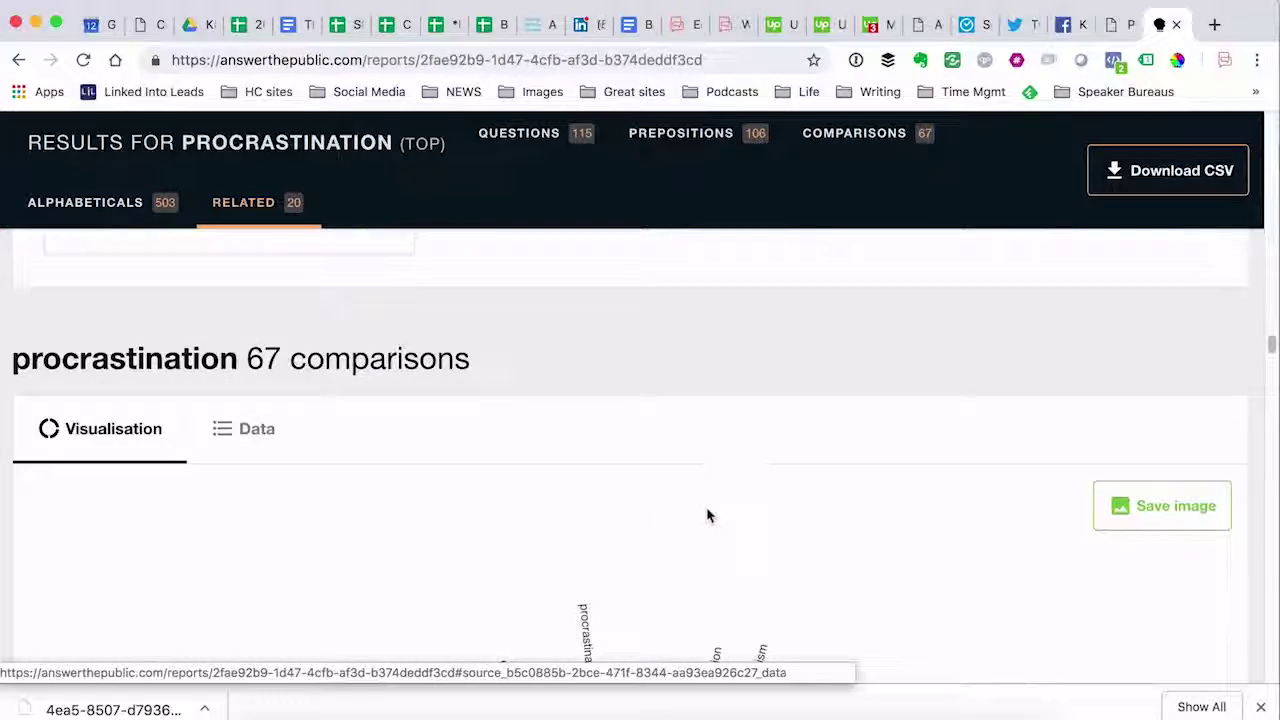
click(250, 431)
scroll(294, 437, down, 6)
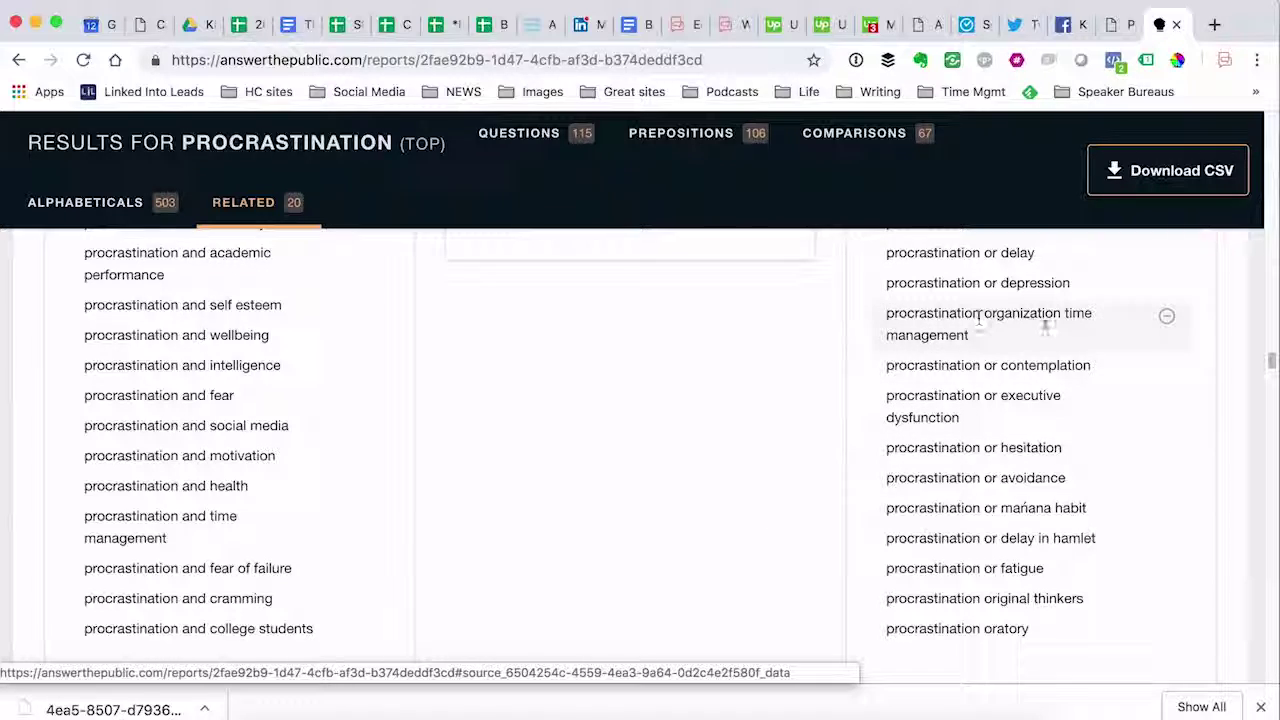
scroll(978, 341, down, 20)
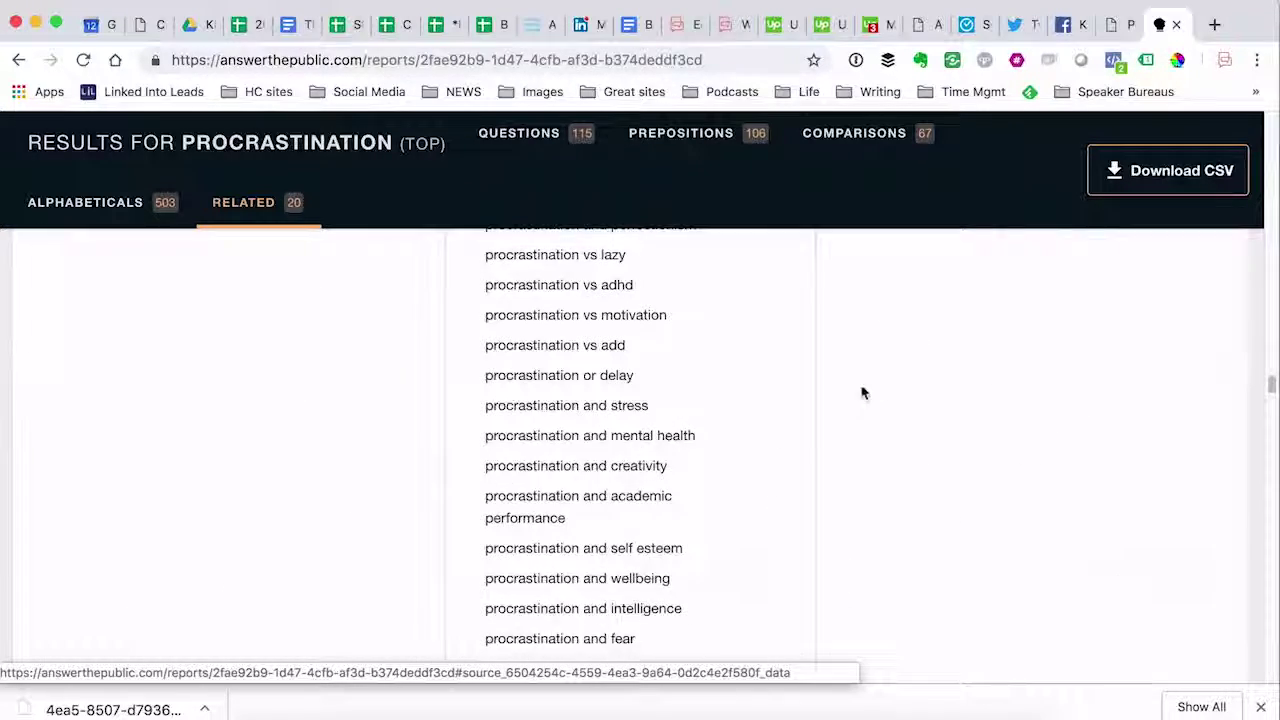
scroll(815, 455, up, 20)
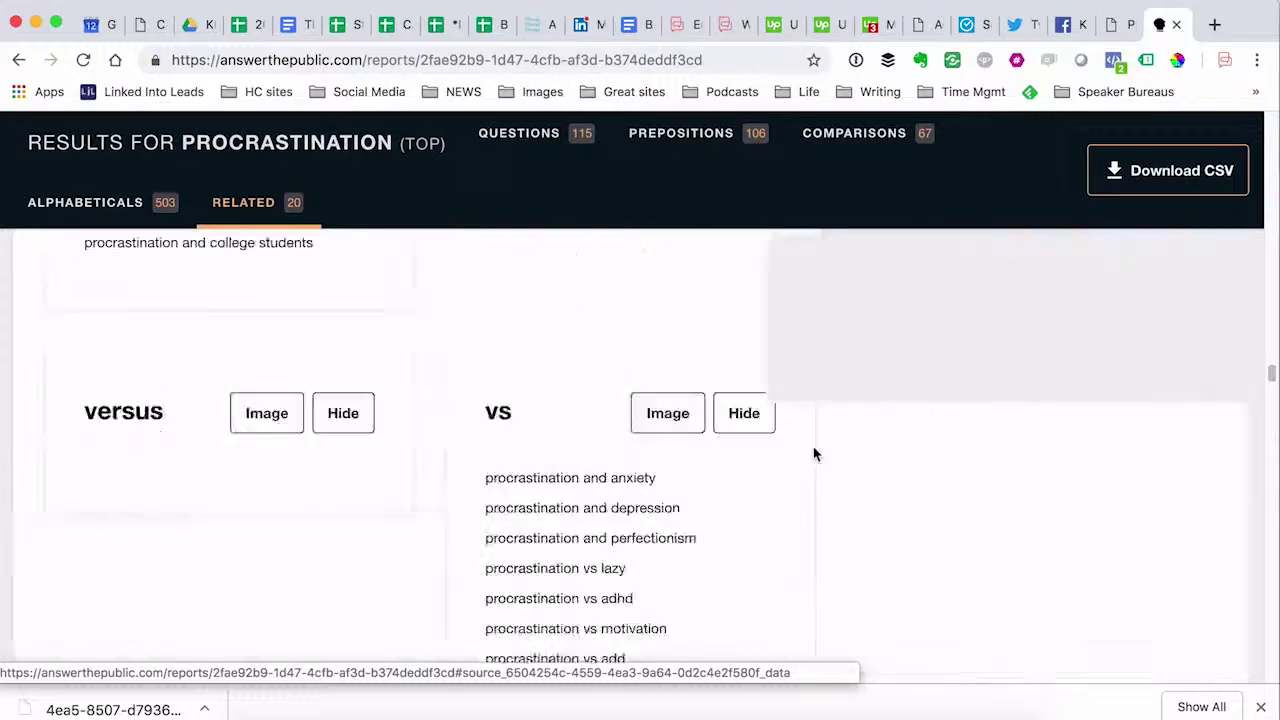
scroll(812, 456, up, 10)
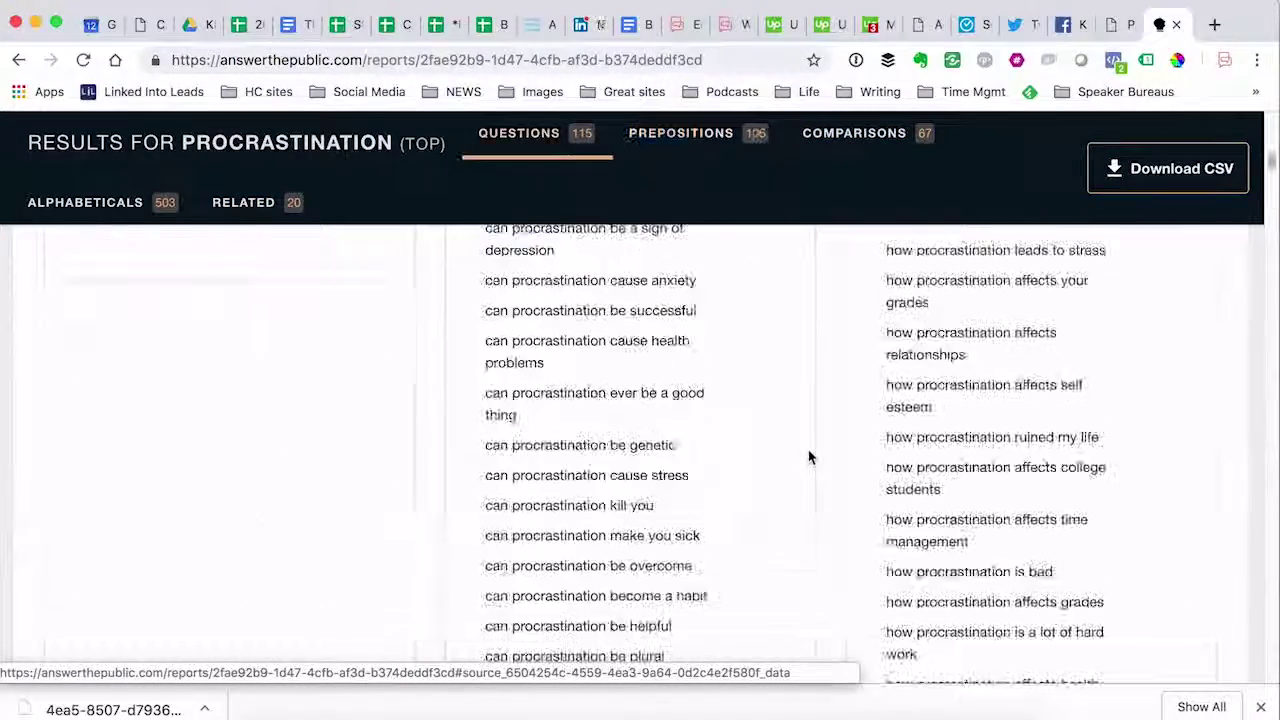
scroll(808, 457, up, 5)
scroll(805, 457, up, 5)
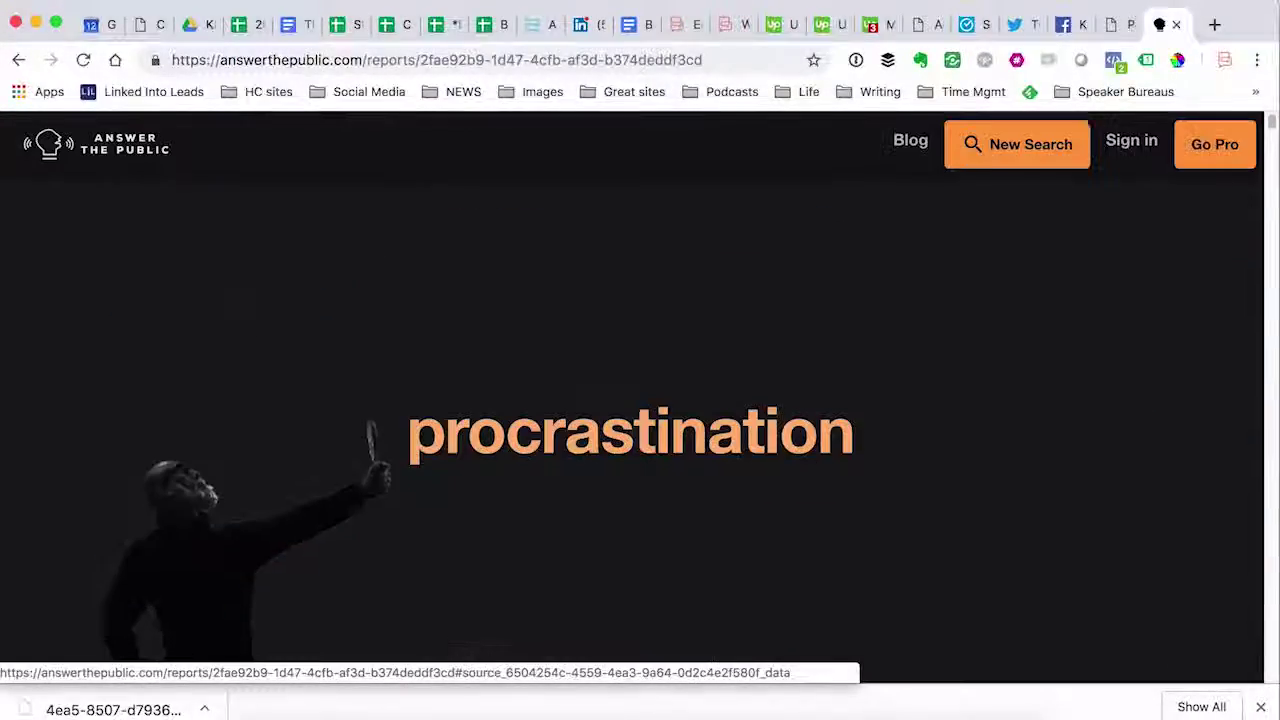
Open the BuzzSumo website and search its content for "procrastination".
click(414, 58)
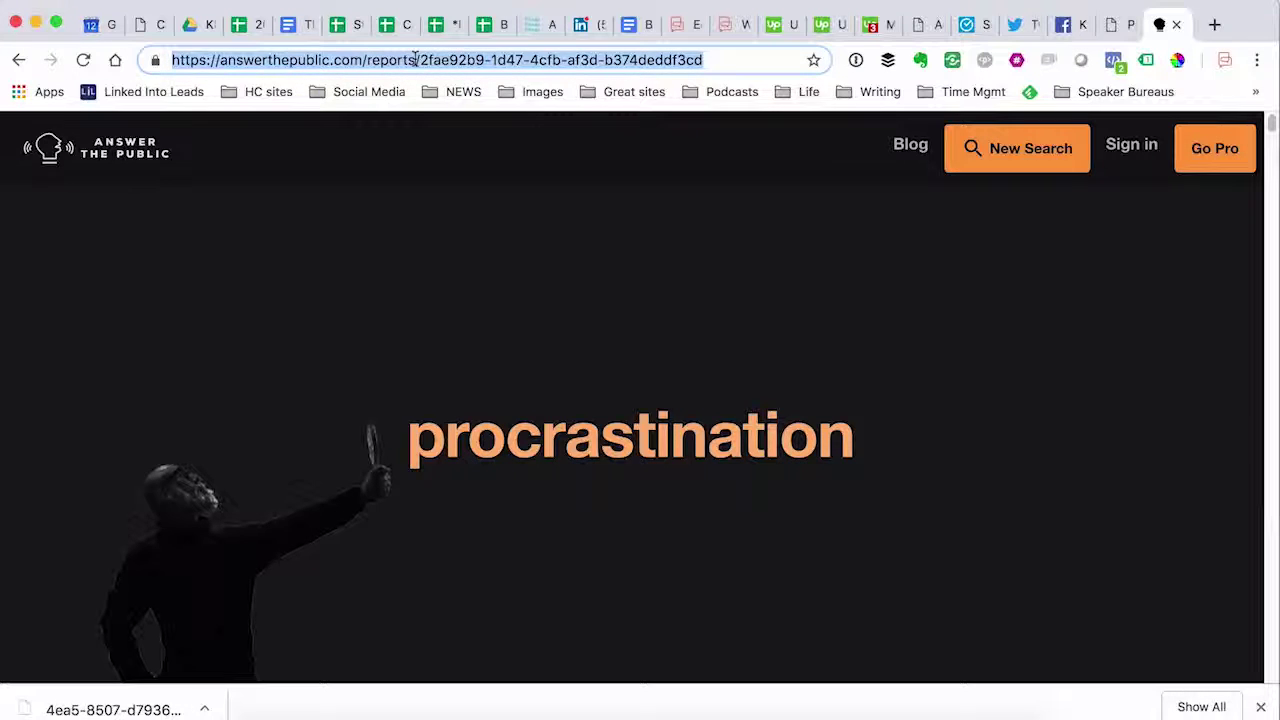
text(buzzsumo)
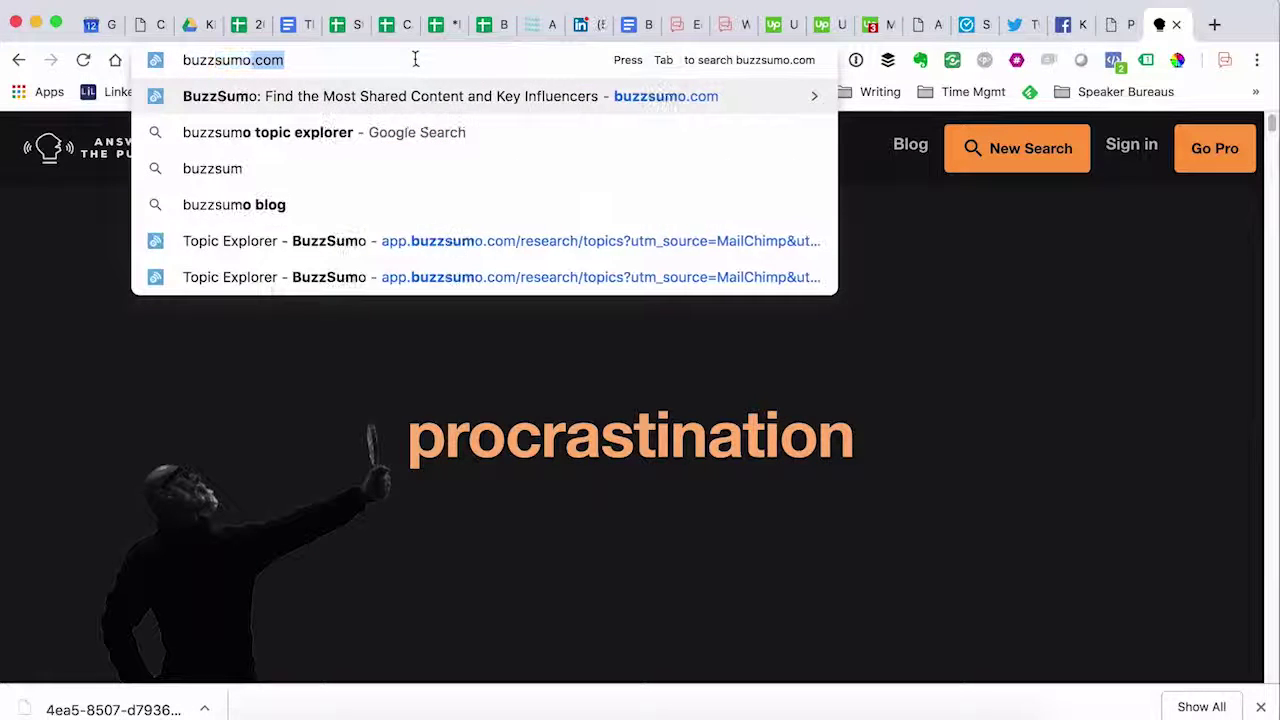
key(Return)
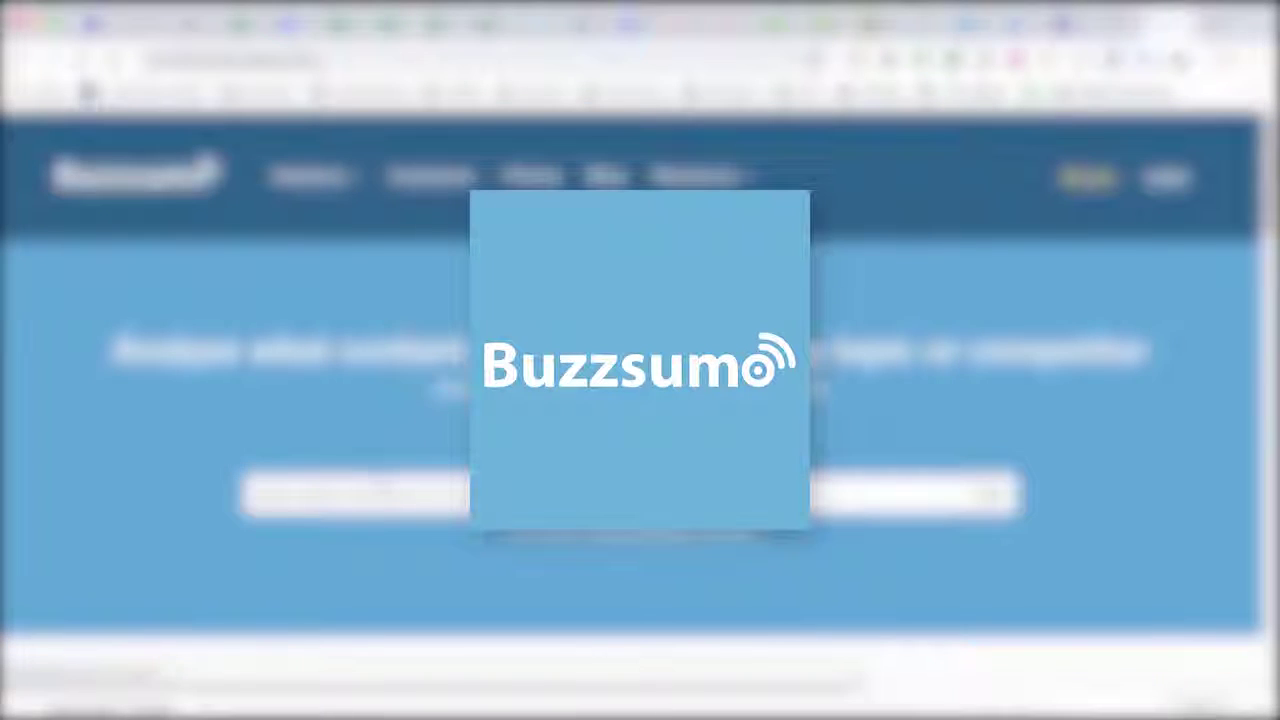
click(378, 502)
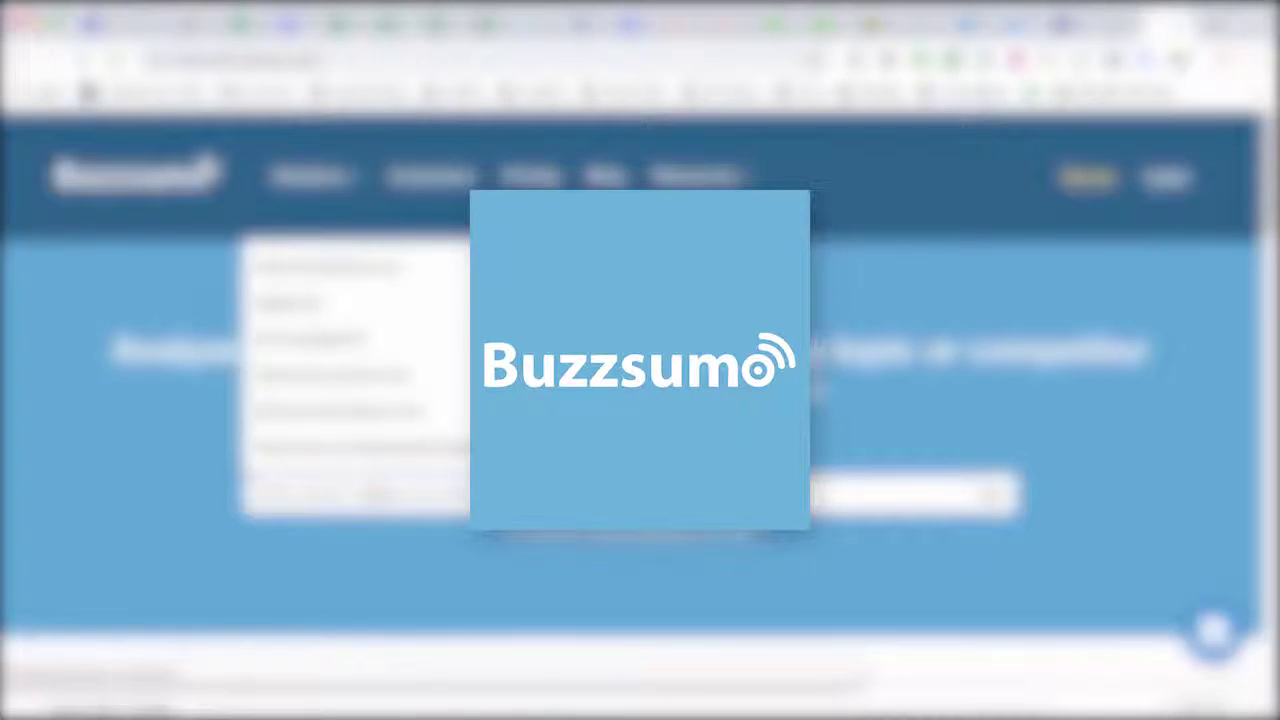
key(Return)
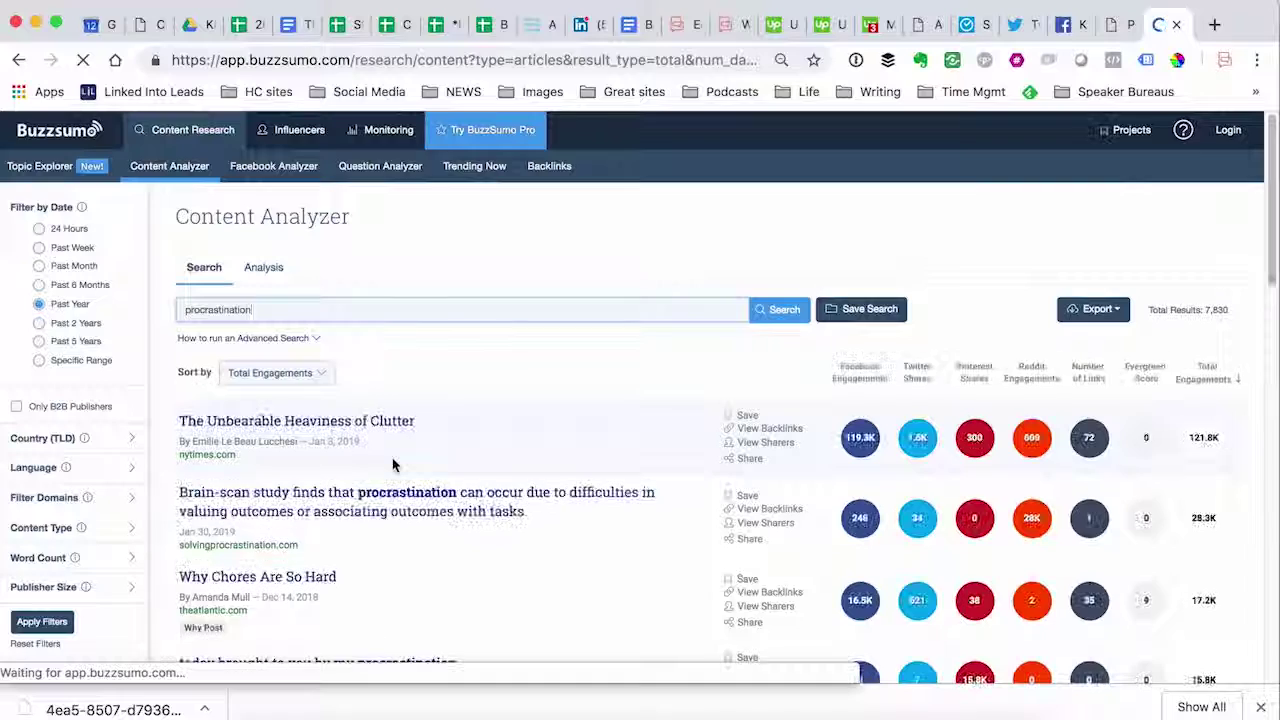
Examine the procrastination articles ranked by total engagements, reading their titles and comparing their engagement on each social network.
scroll(393, 465, down, 3)
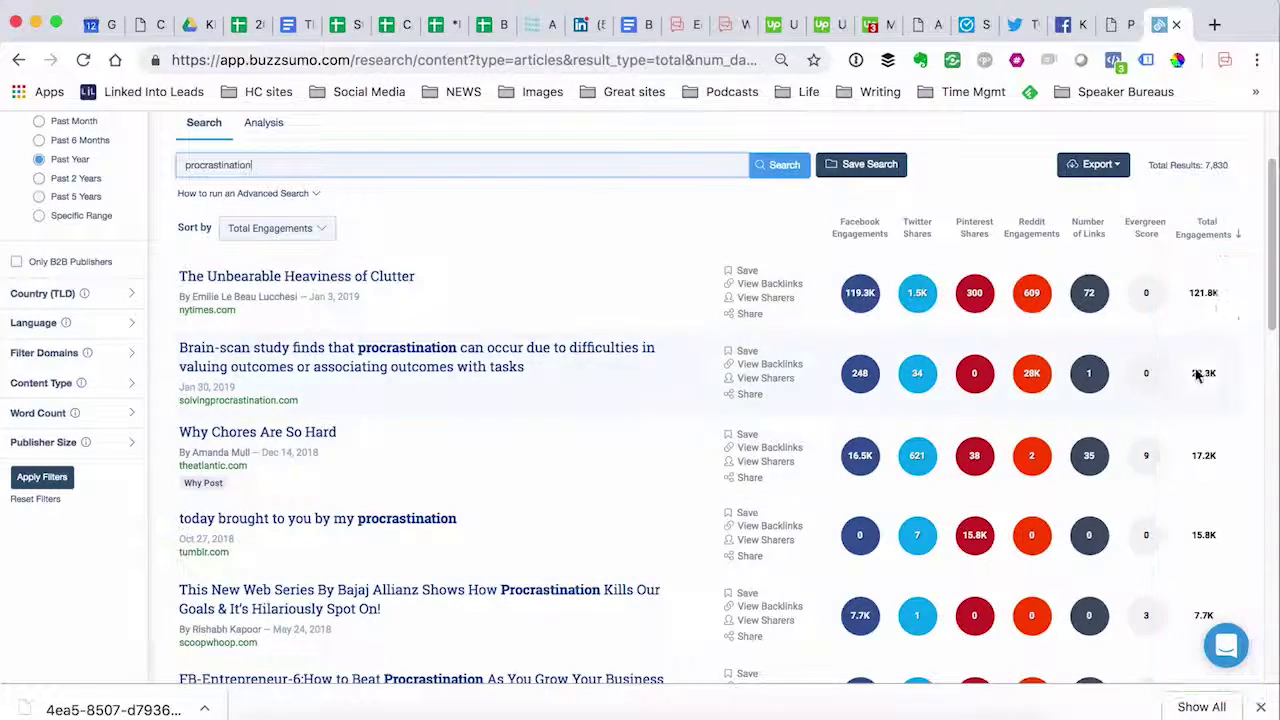
scroll(275, 350, up, 2)
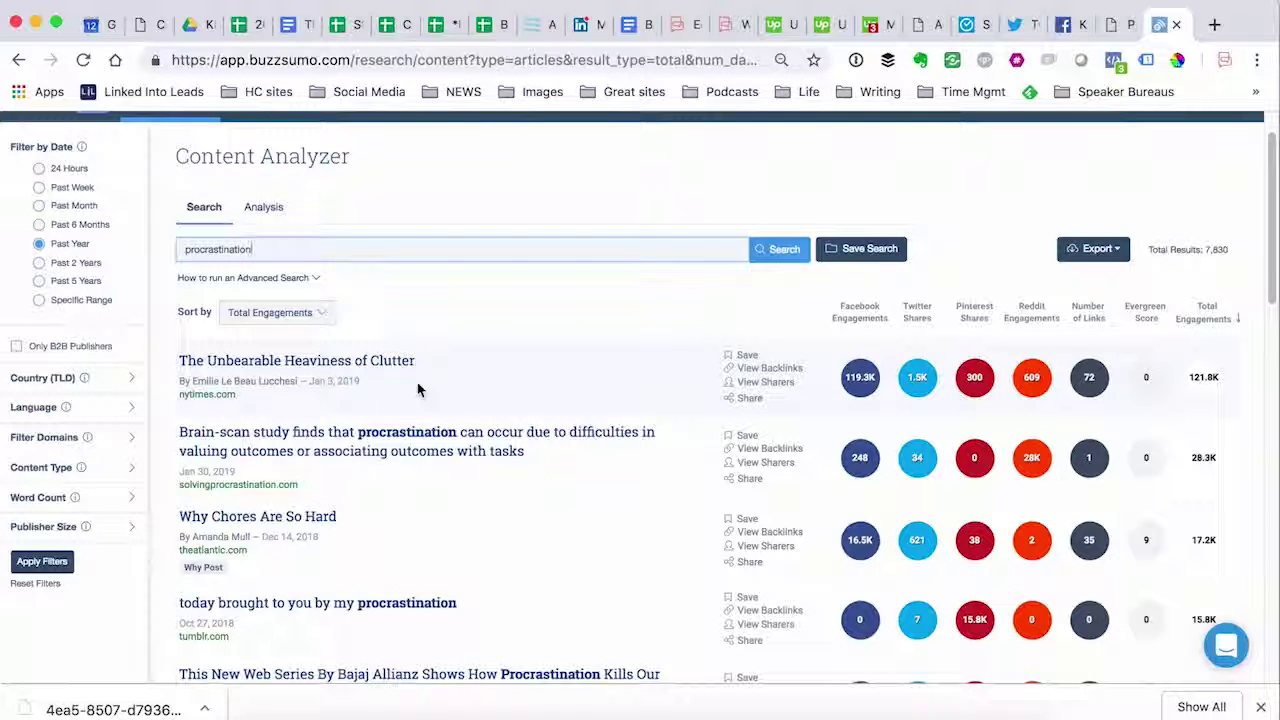
scroll(418, 389, down, 1)
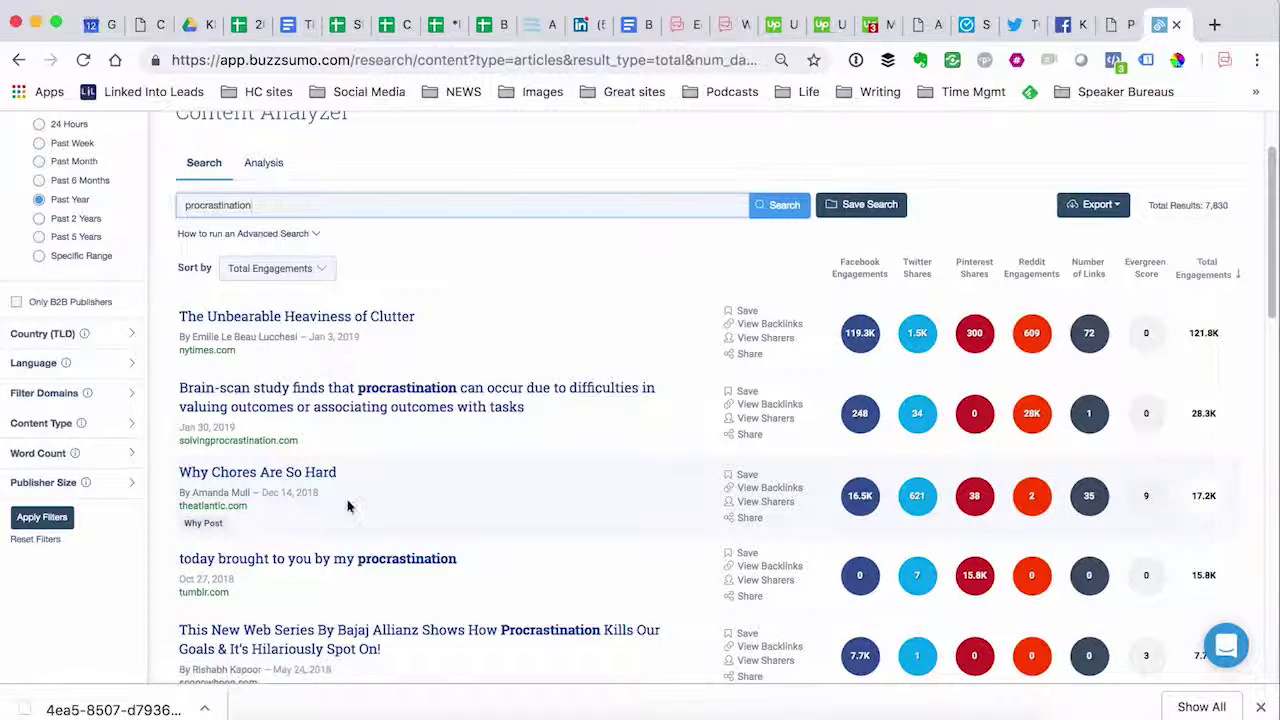
scroll(338, 505, down, 1)
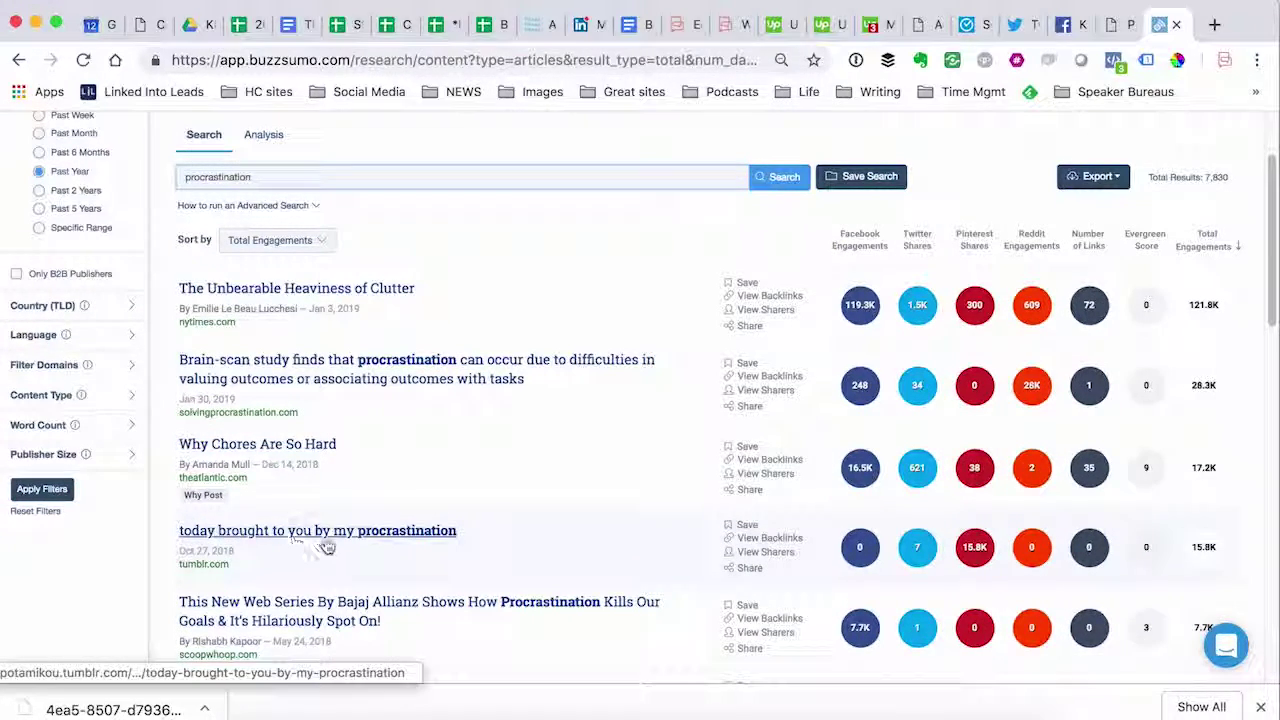
scroll(414, 543, down, 3)
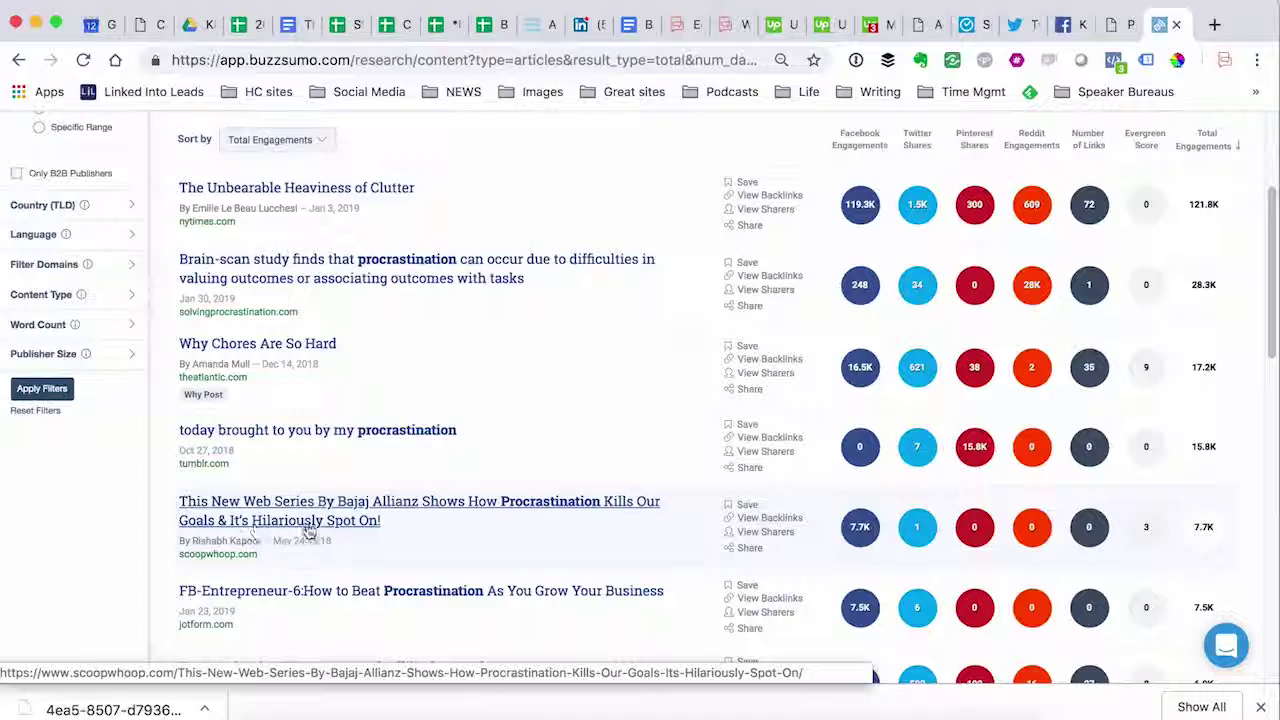
scroll(349, 531, down, 3)
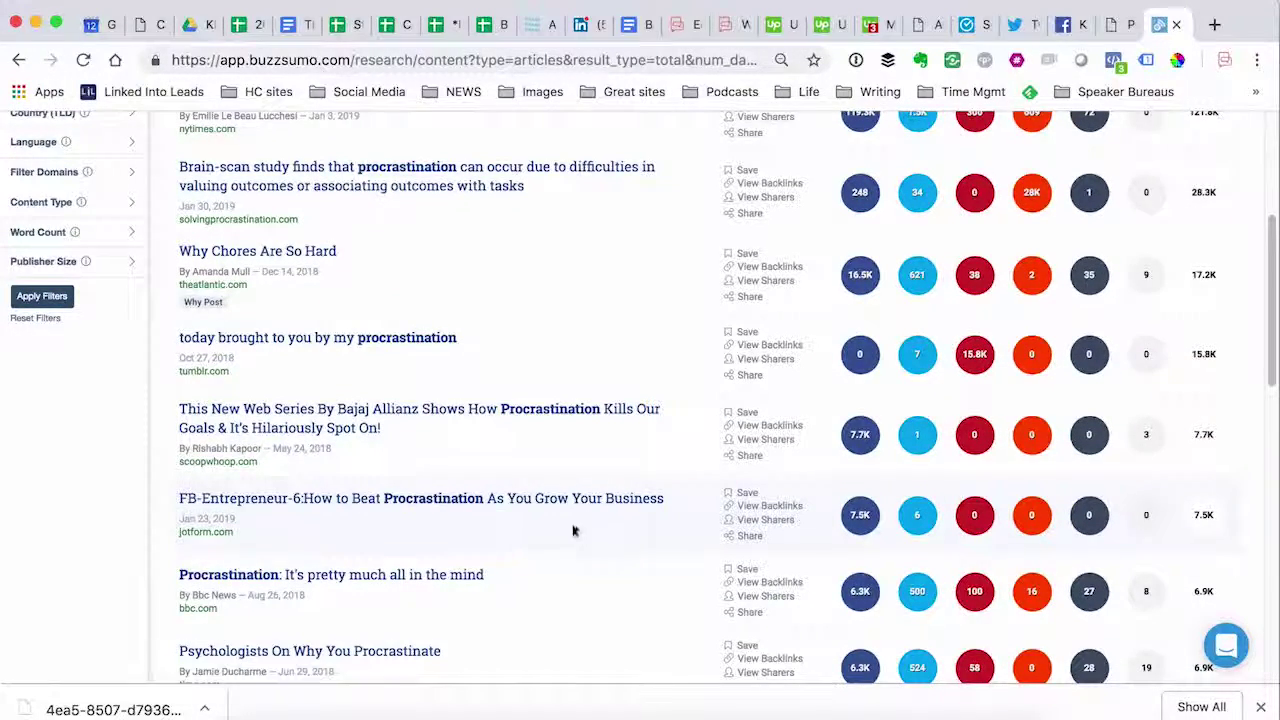
scroll(583, 524, down, 2)
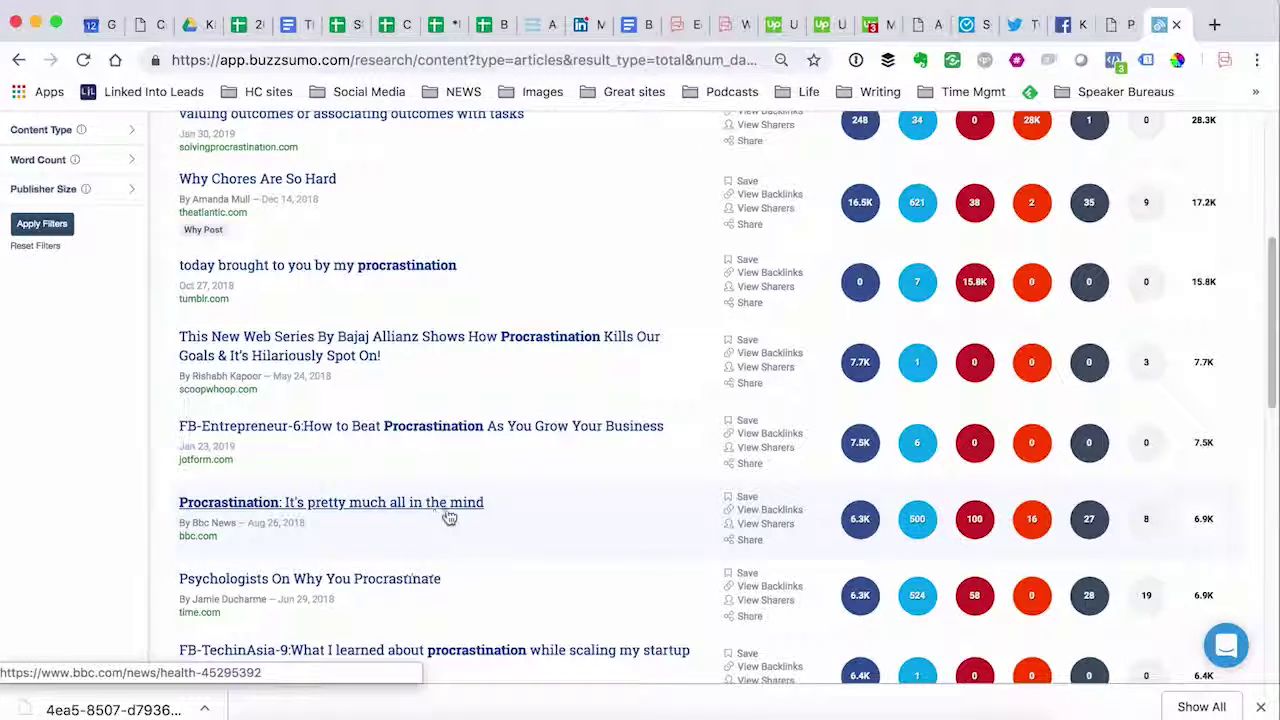
scroll(466, 524, down, 1)
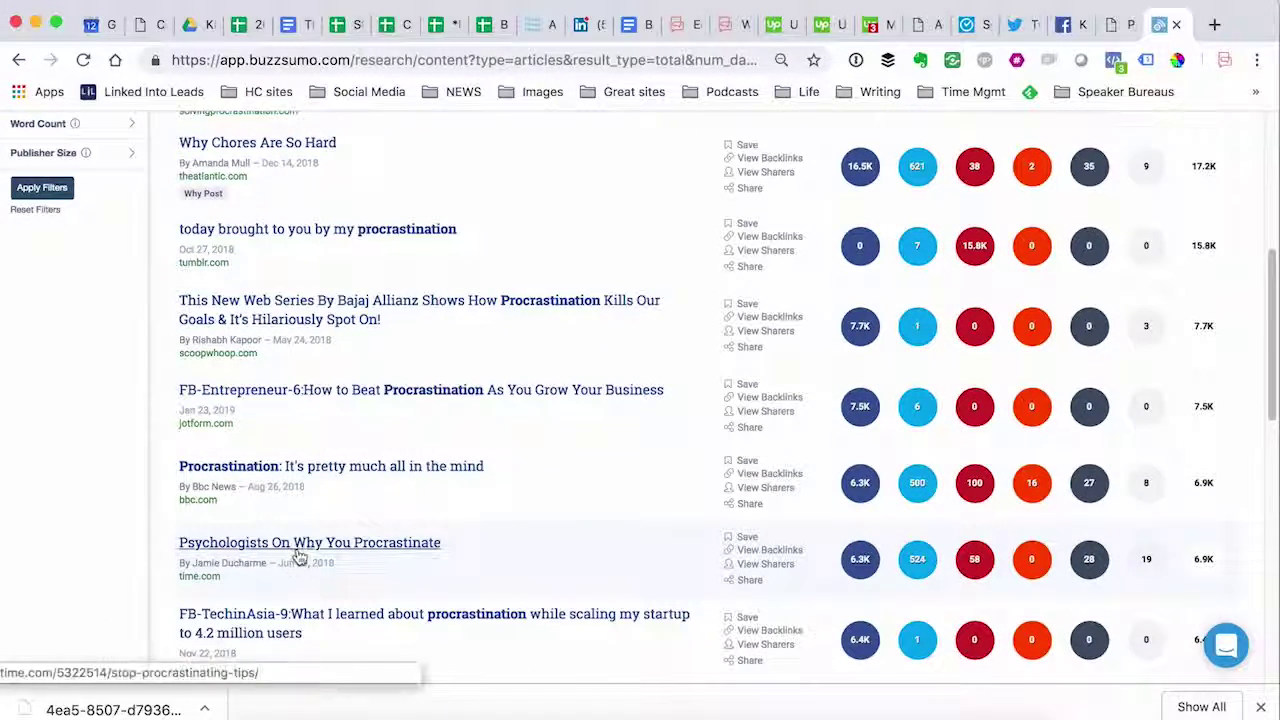
scroll(440, 555, up, 9)
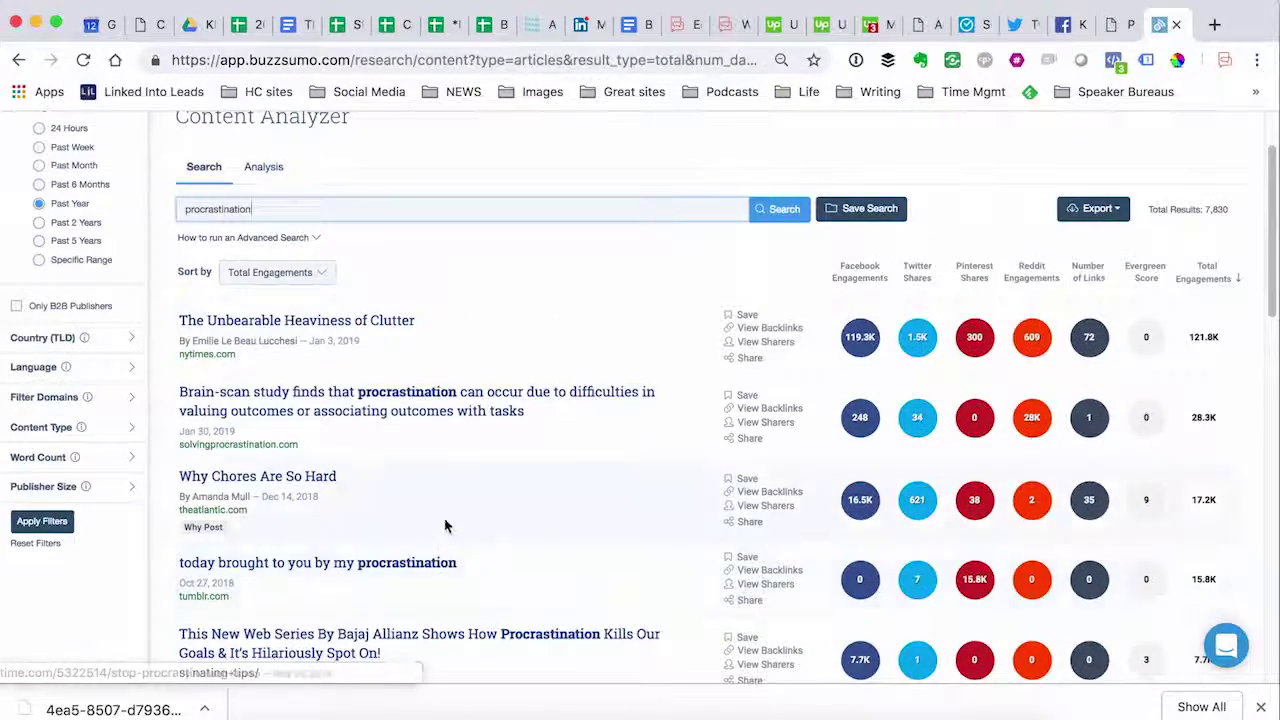
scroll(420, 402, down, 3)
scroll(420, 402, down, 10)
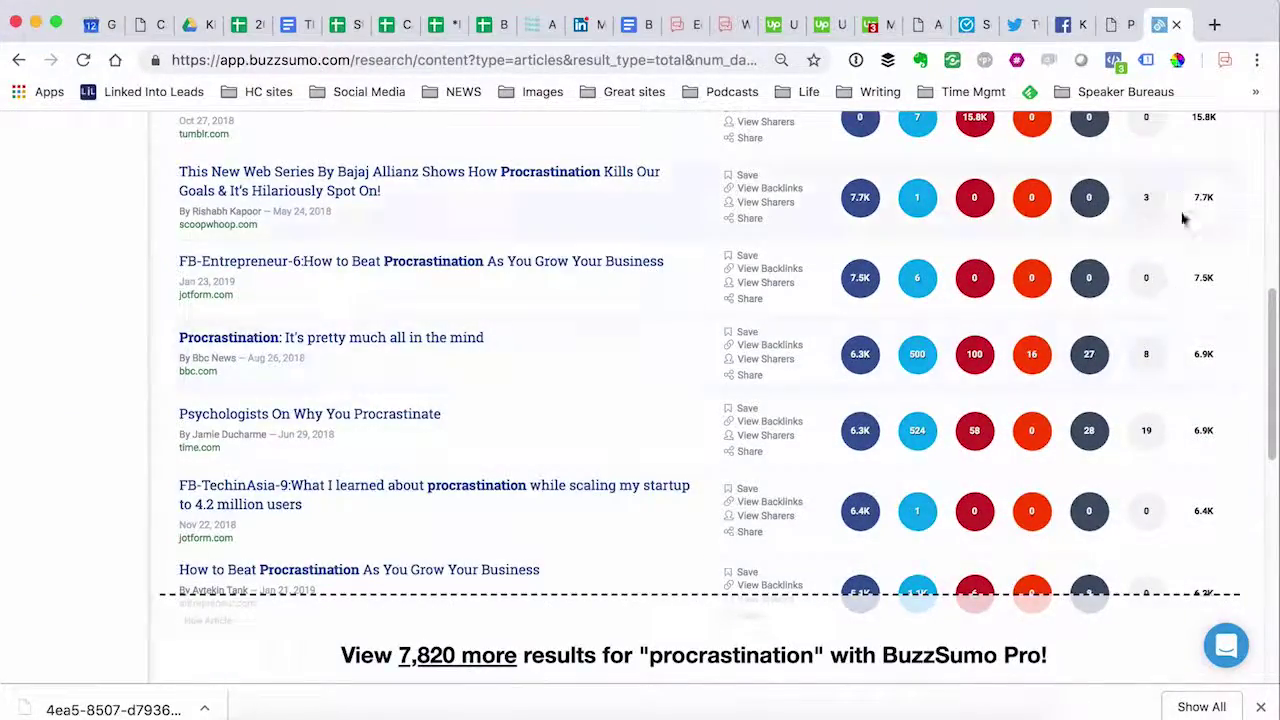
scroll(1051, 283, up, 11)
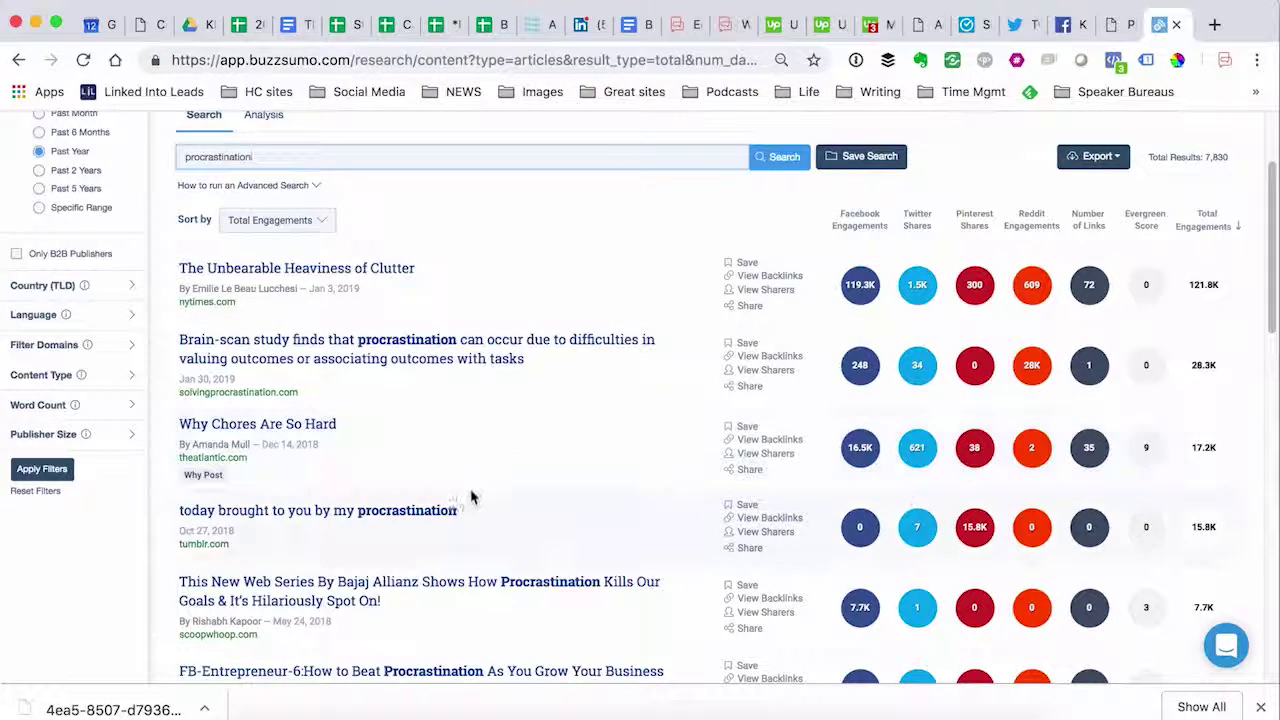
scroll(403, 440, down, 5)
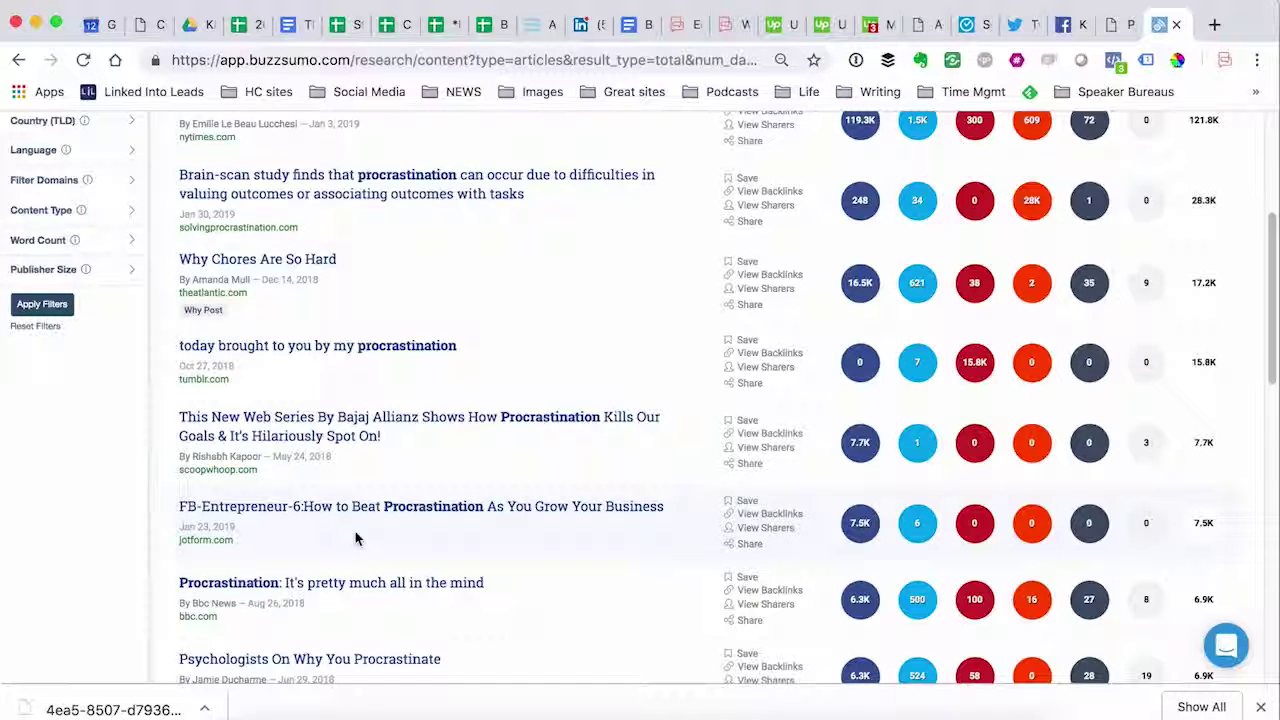
scroll(355, 538, up, 5)
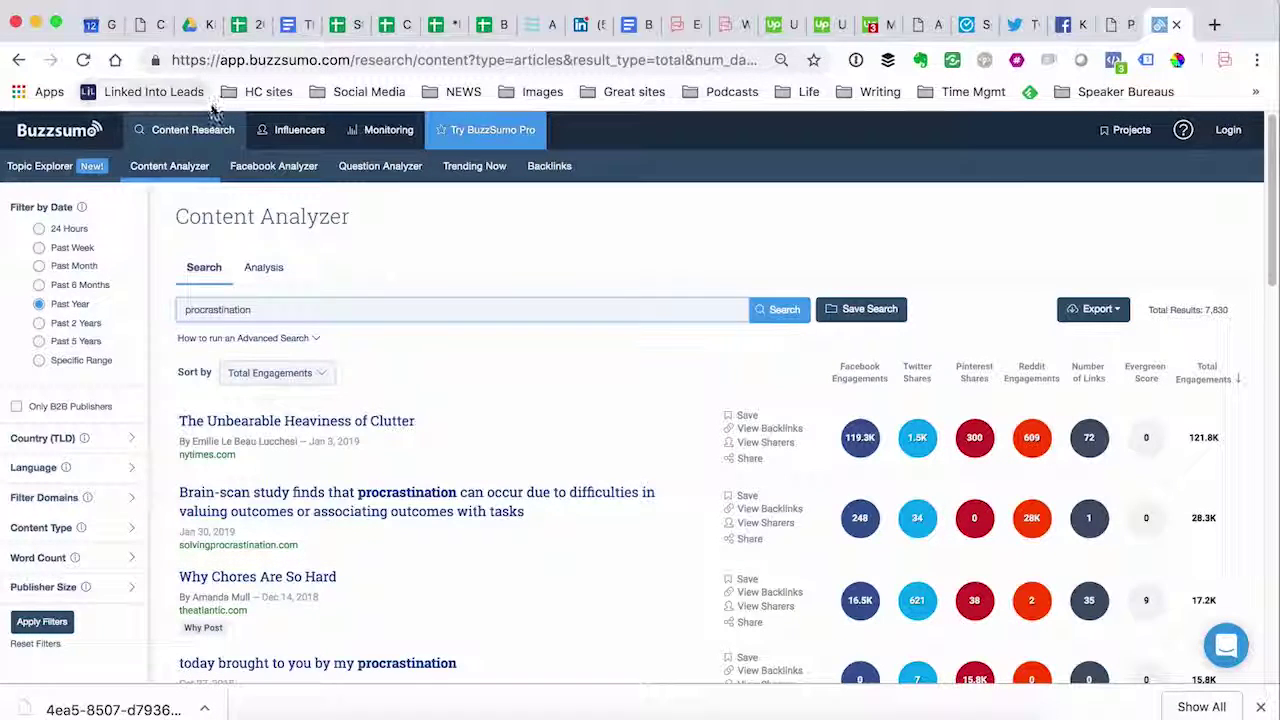
Switch to Google Analytics in a new browser window and open the website's Audience Overview report.
click(122, 10)
click(490, 330)
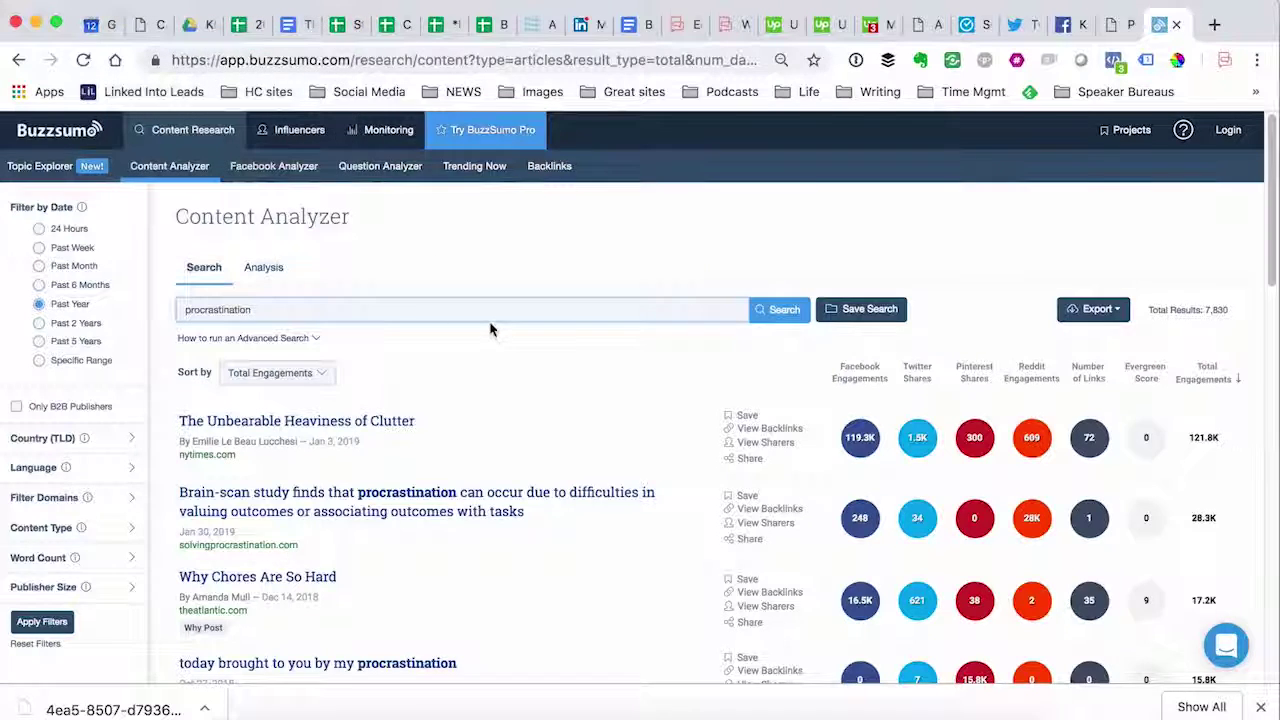
key(super+n)
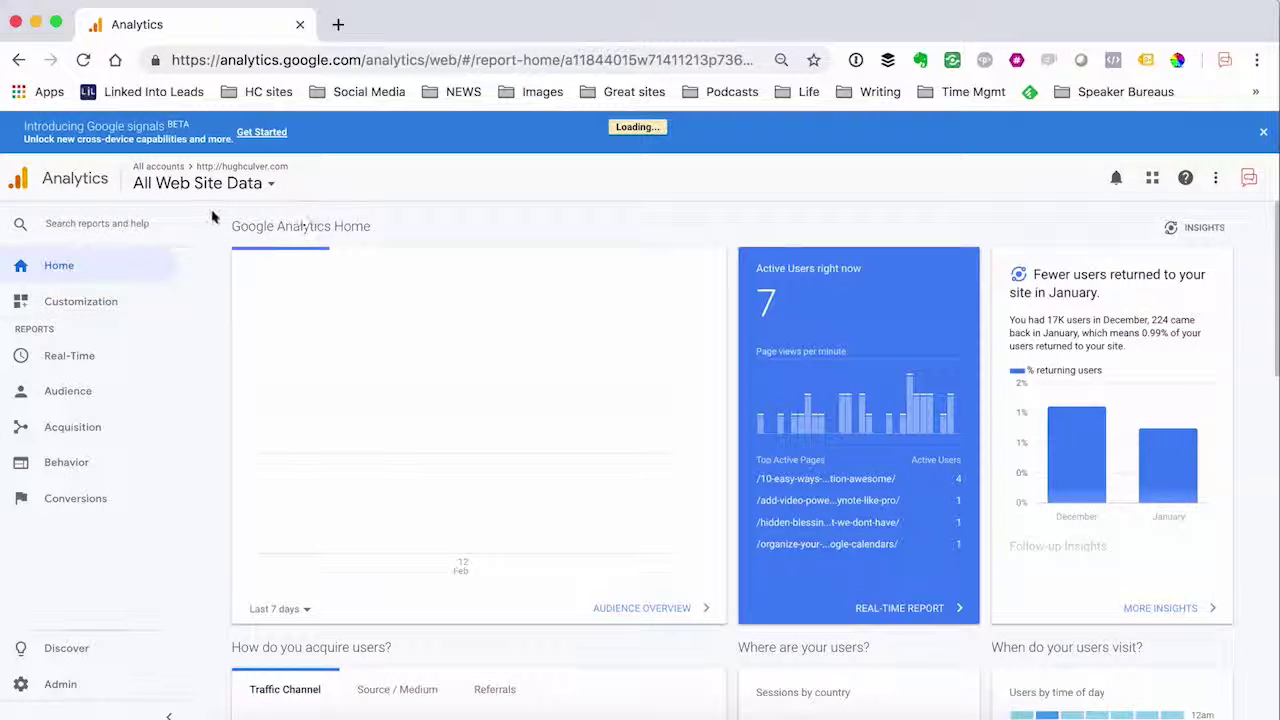
click(633, 608)
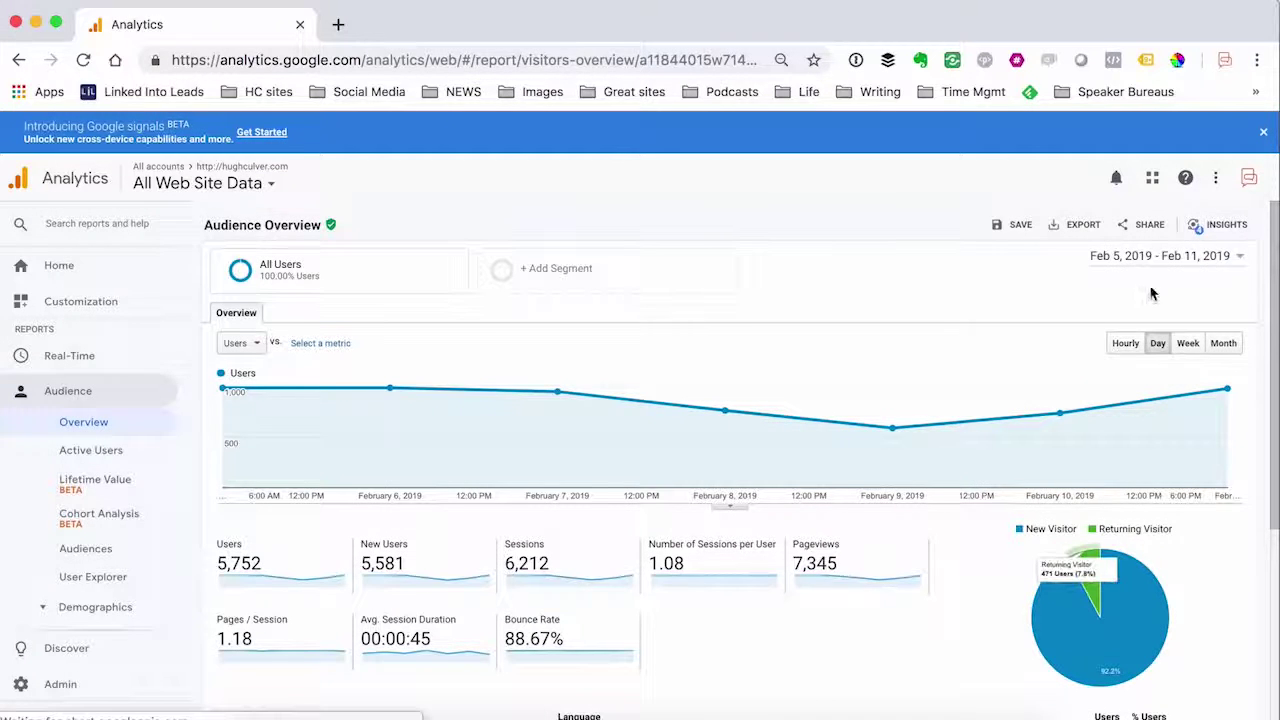
Set the Audience Overview date range to Aug 12, 2018 - Feb 11, 2019 and view the updated visitor figures.
click(1160, 256)
click(681, 285)
click(681, 285)
click(681, 285)
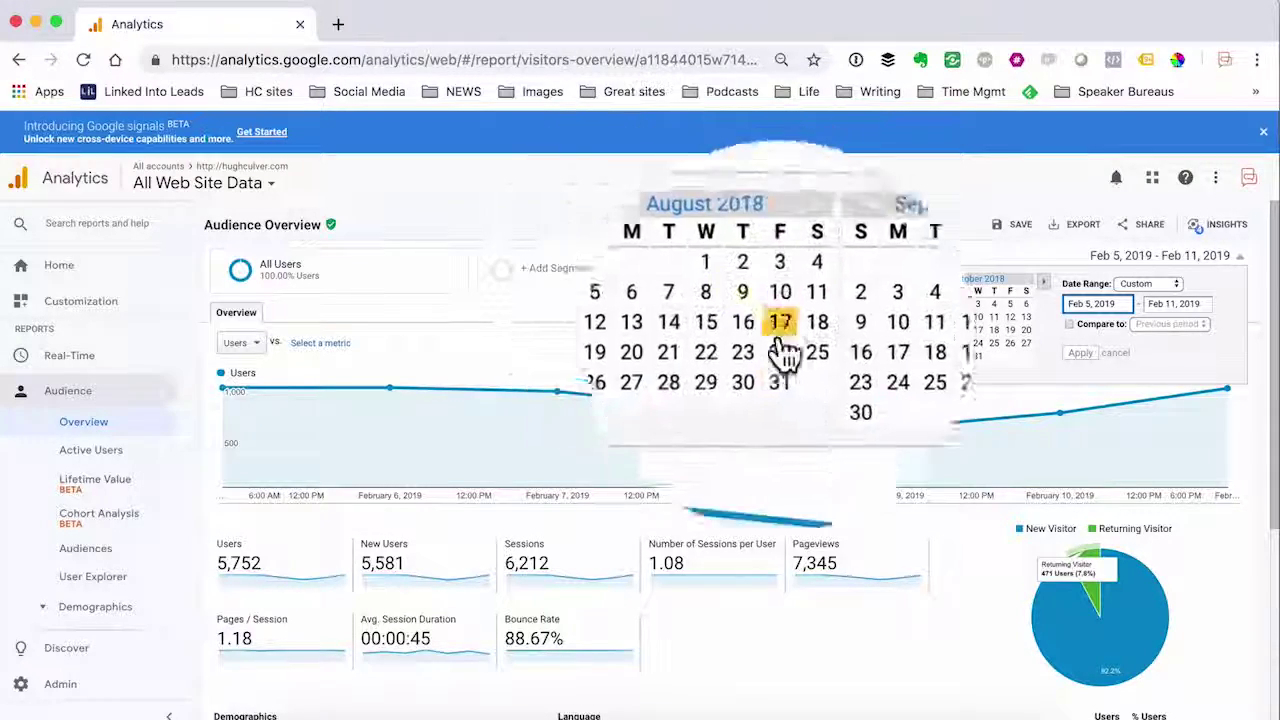
click(708, 336)
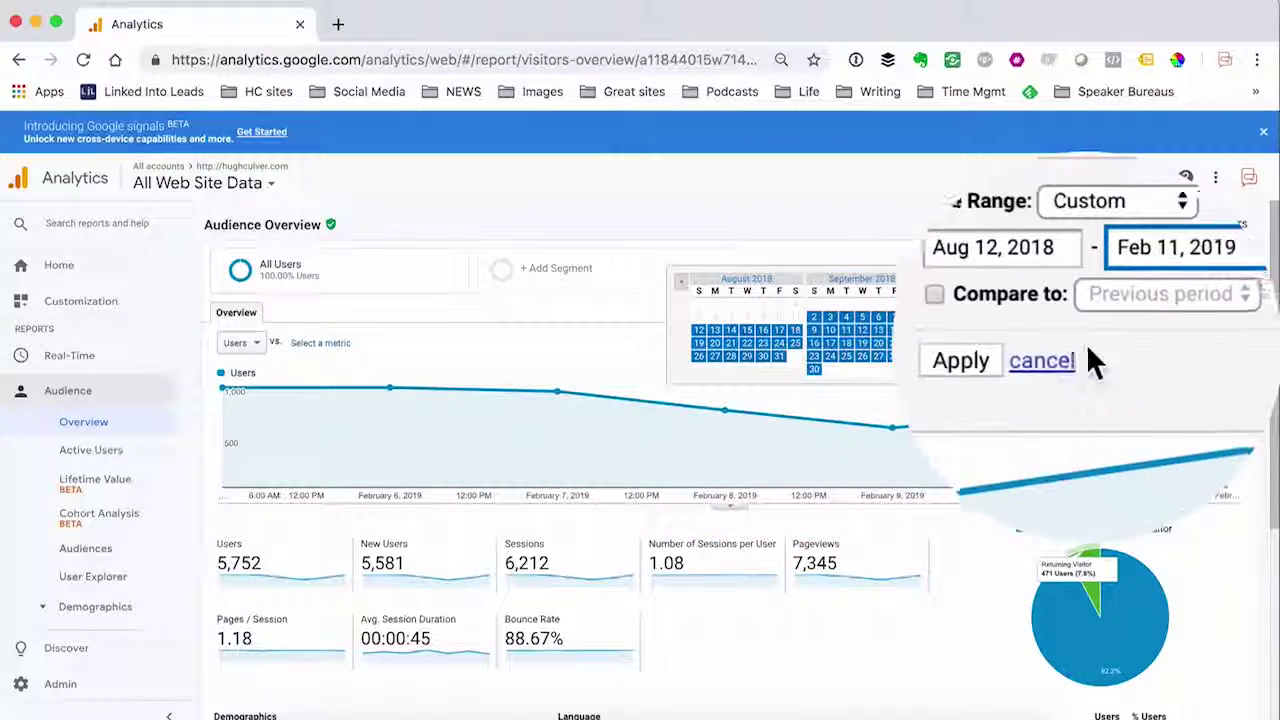
click(1080, 352)
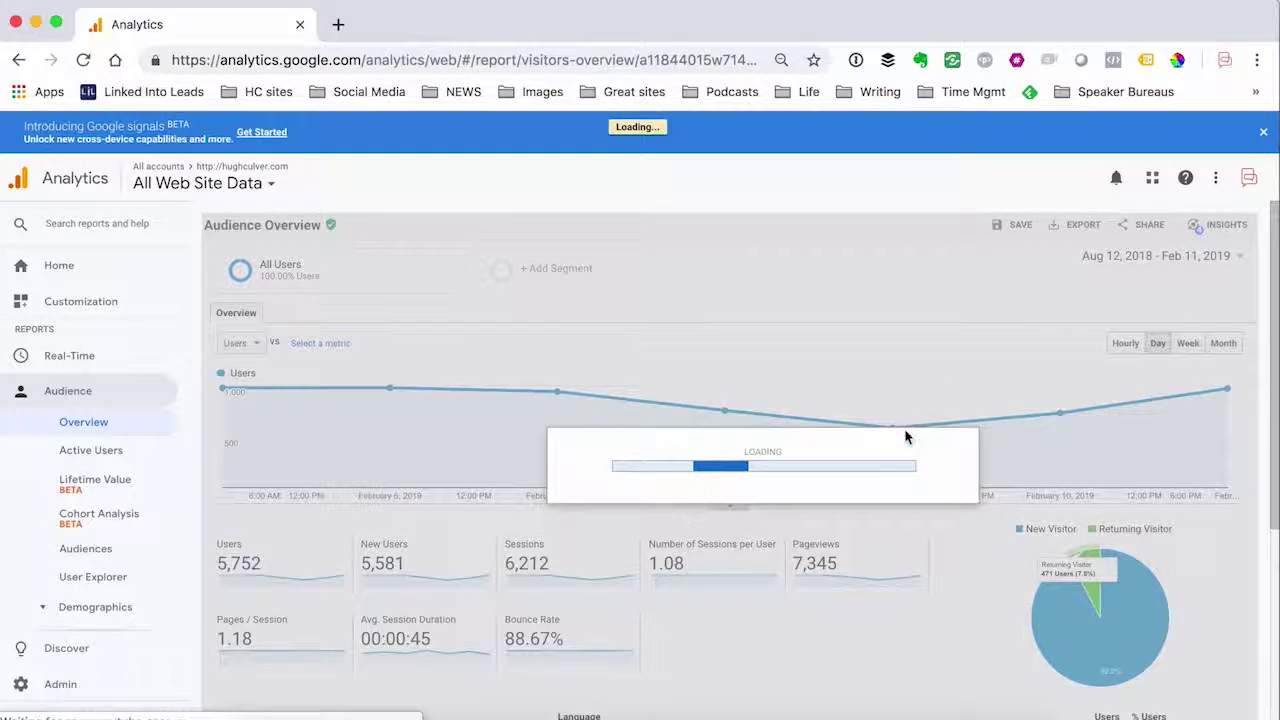
scroll(603, 519, down, 3)
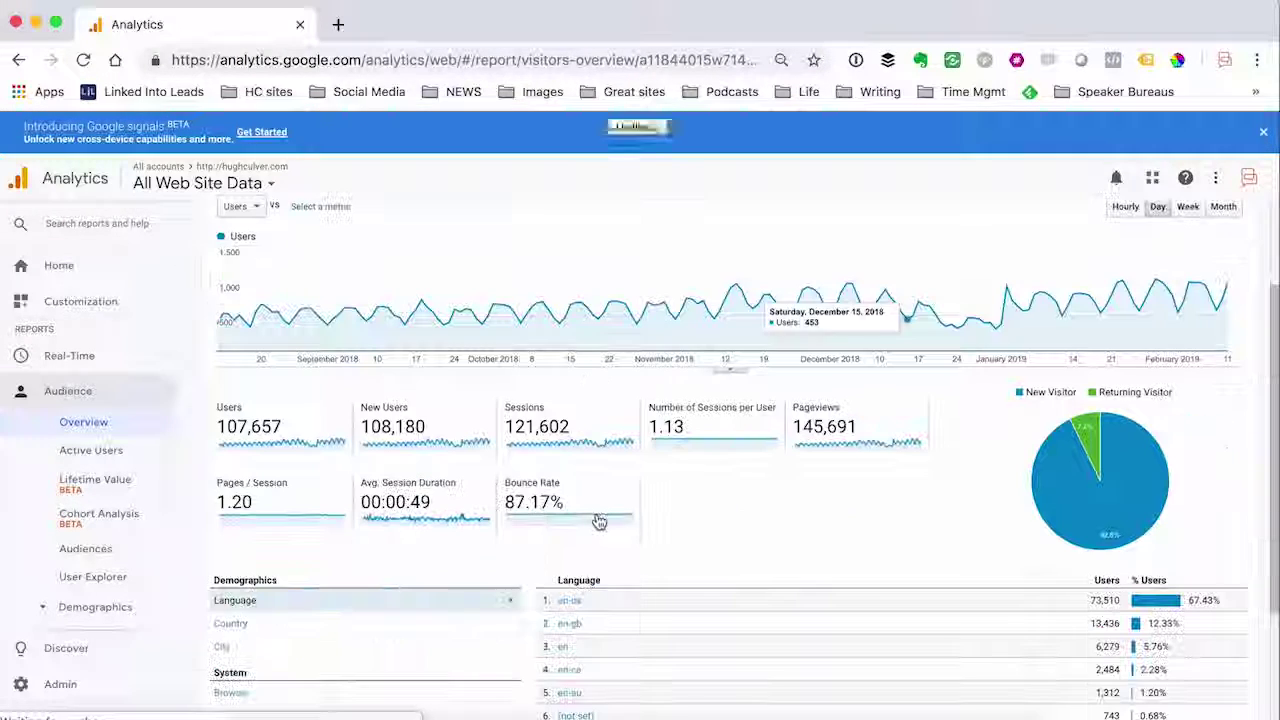
Open the Behavior Overview report and bring up its list of the most viewed pages.
scroll(613, 523, down, 1)
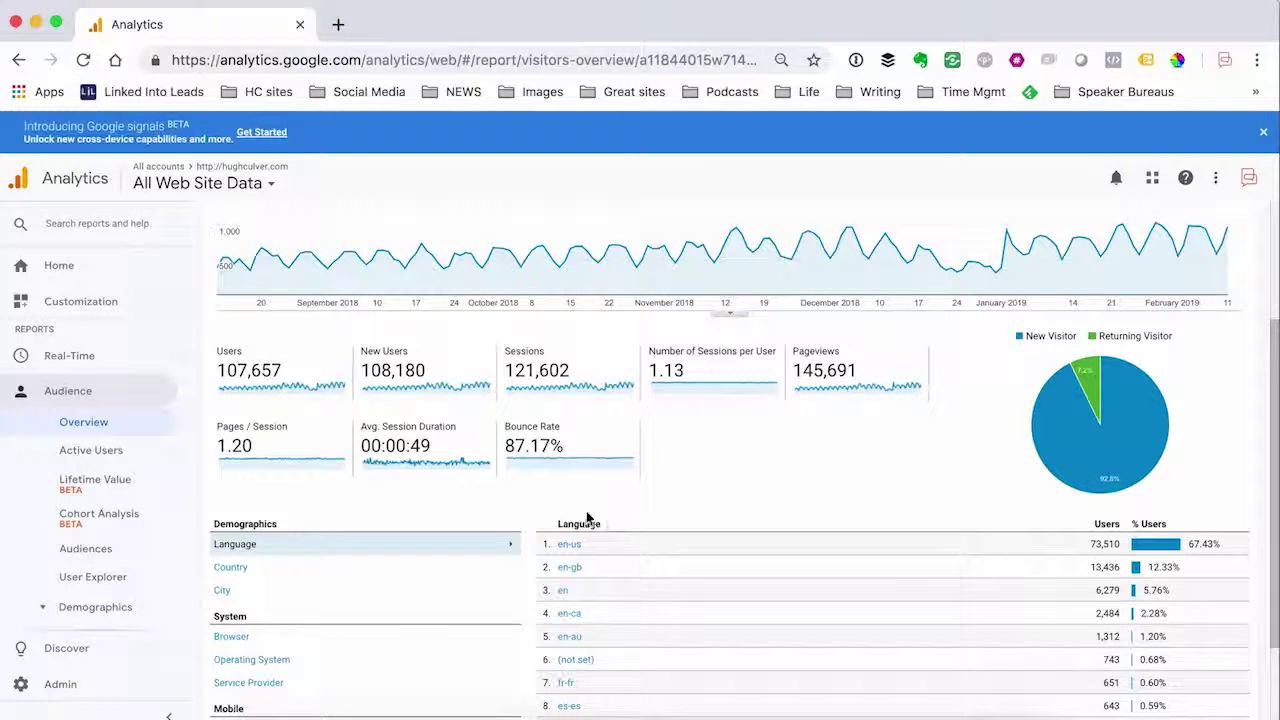
scroll(68, 505, down, 1)
scroll(68, 505, down, 6)
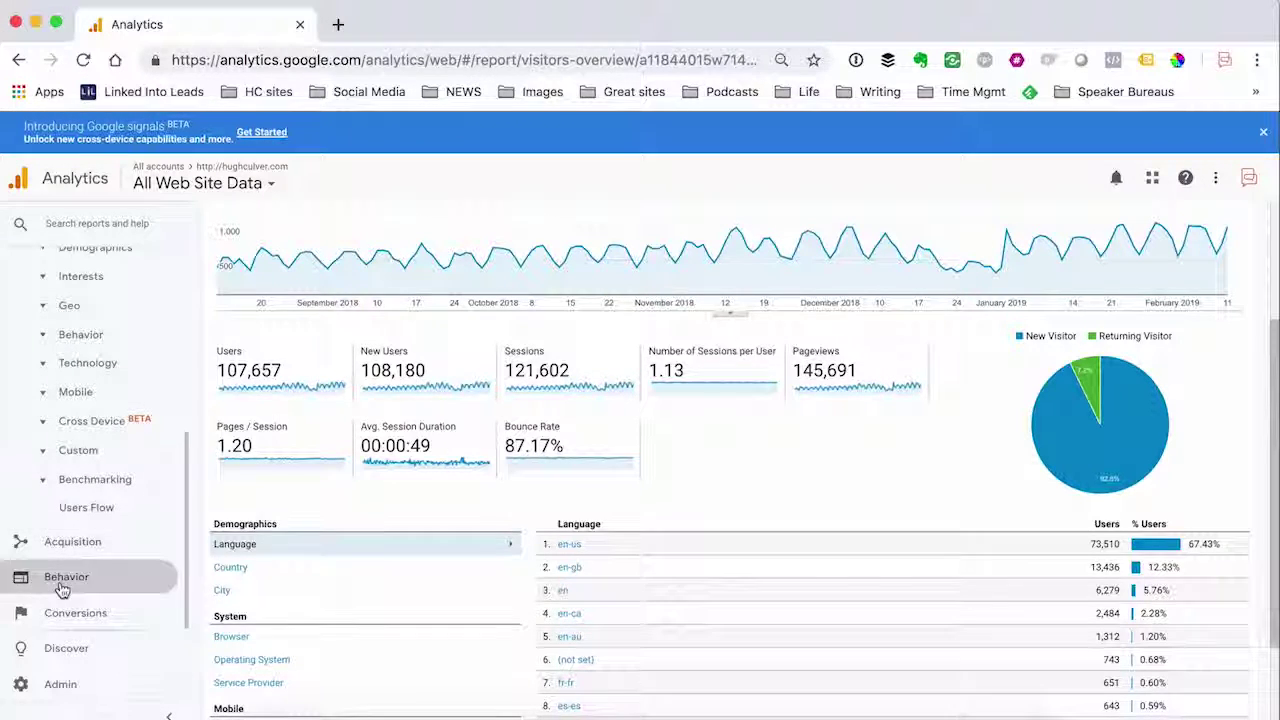
click(68, 577)
click(83, 378)
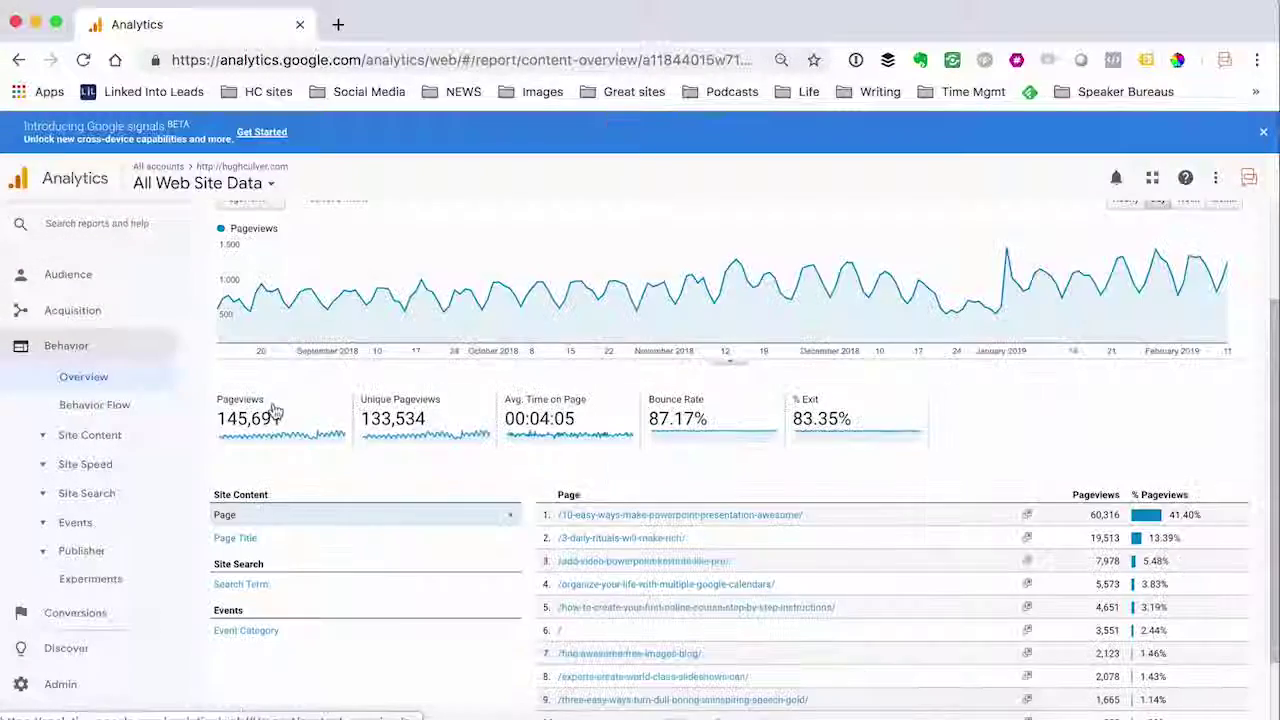
scroll(274, 412, down, 2)
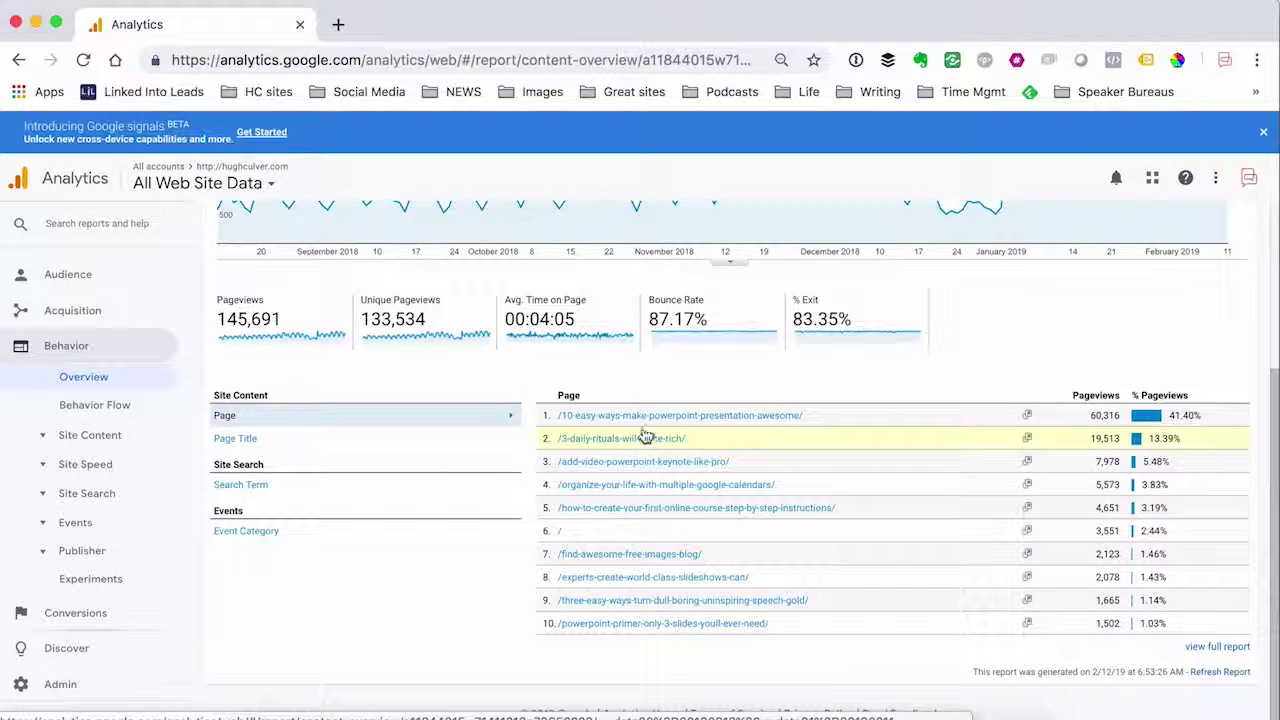
Open the full All Pages report and increase the number of rows shown in its page table.
click(1197, 646)
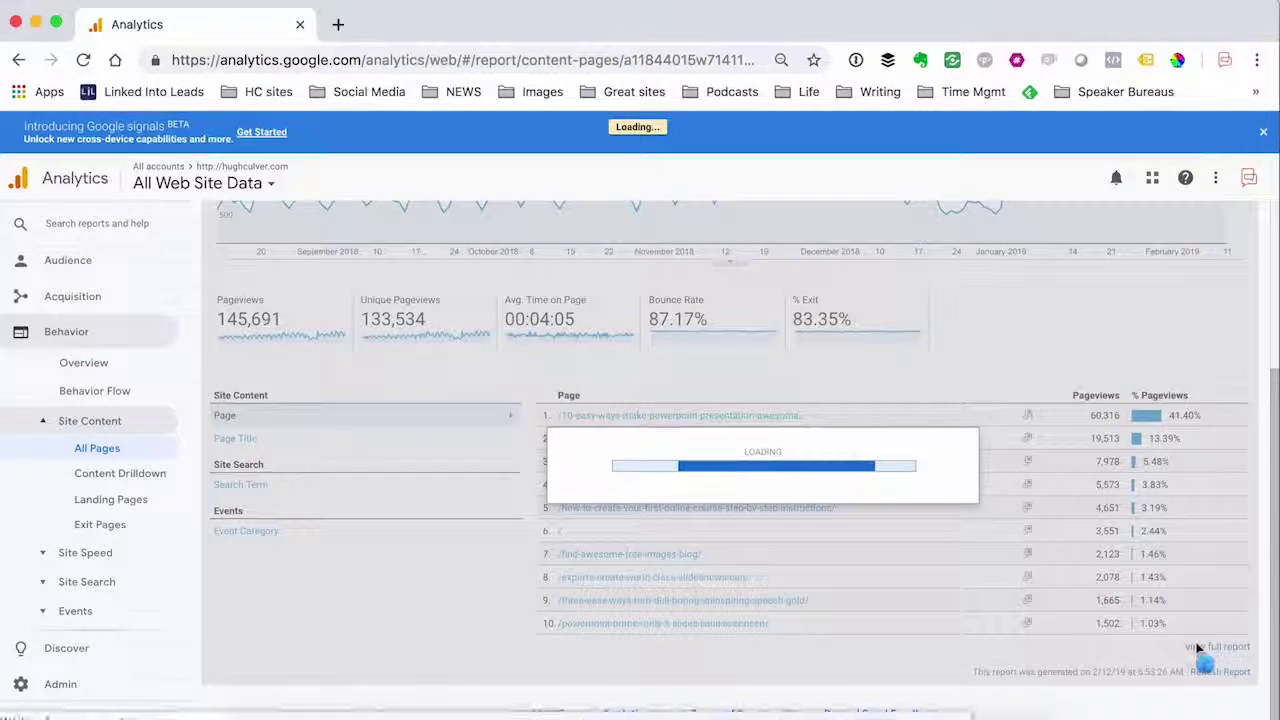
scroll(897, 573, down, 2)
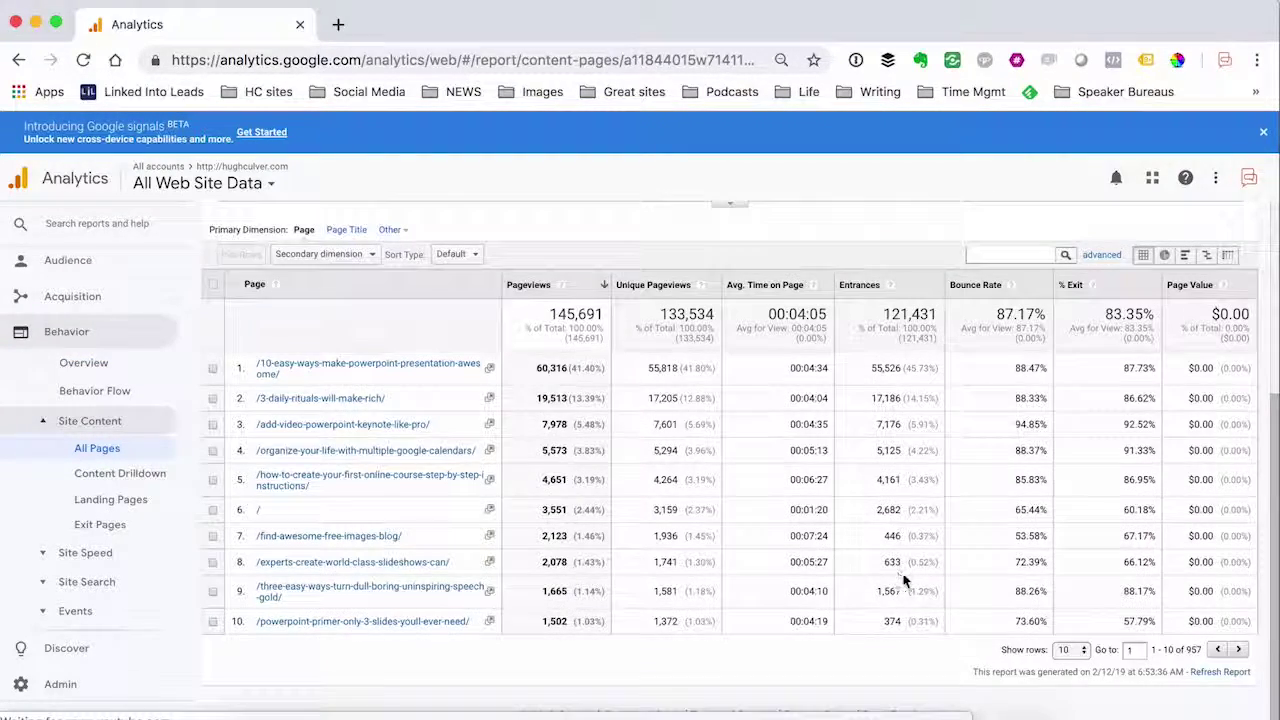
click(1063, 651)
click(1065, 594)
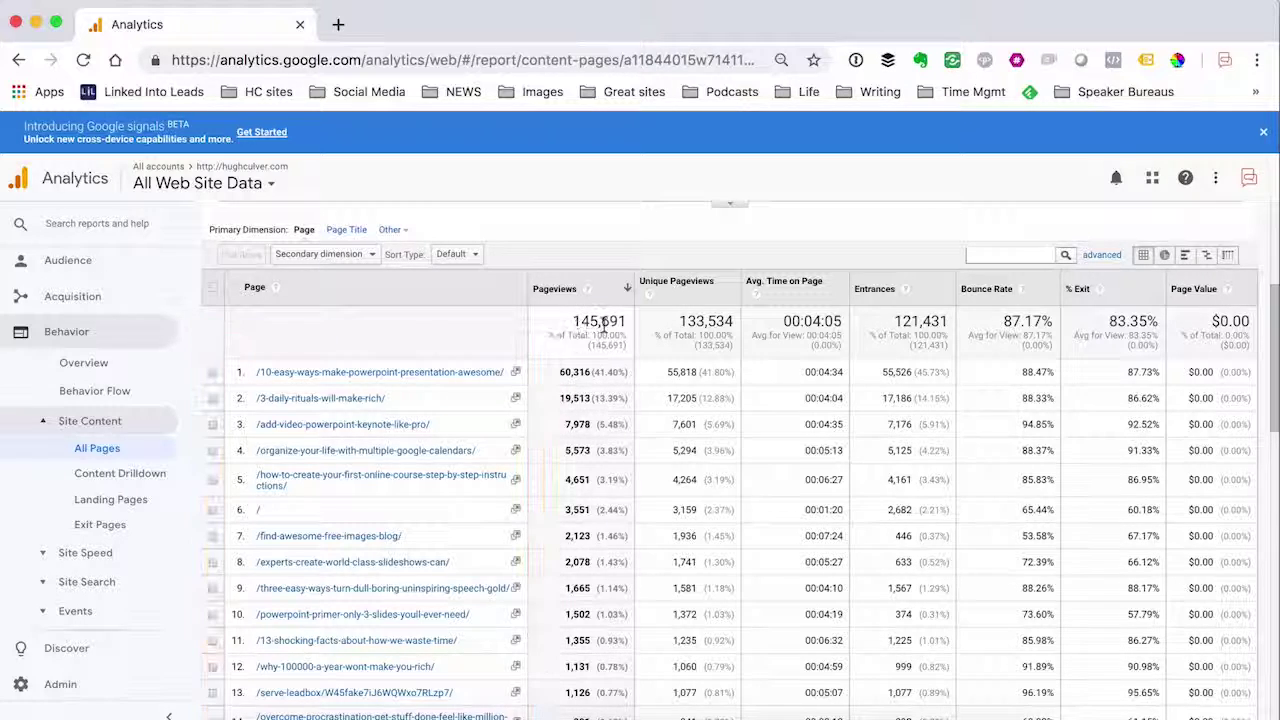
Examine the website's pages ranked by pageviews, comparing their titles and traffic to spot popular blog topics.
scroll(568, 387, down, 2)
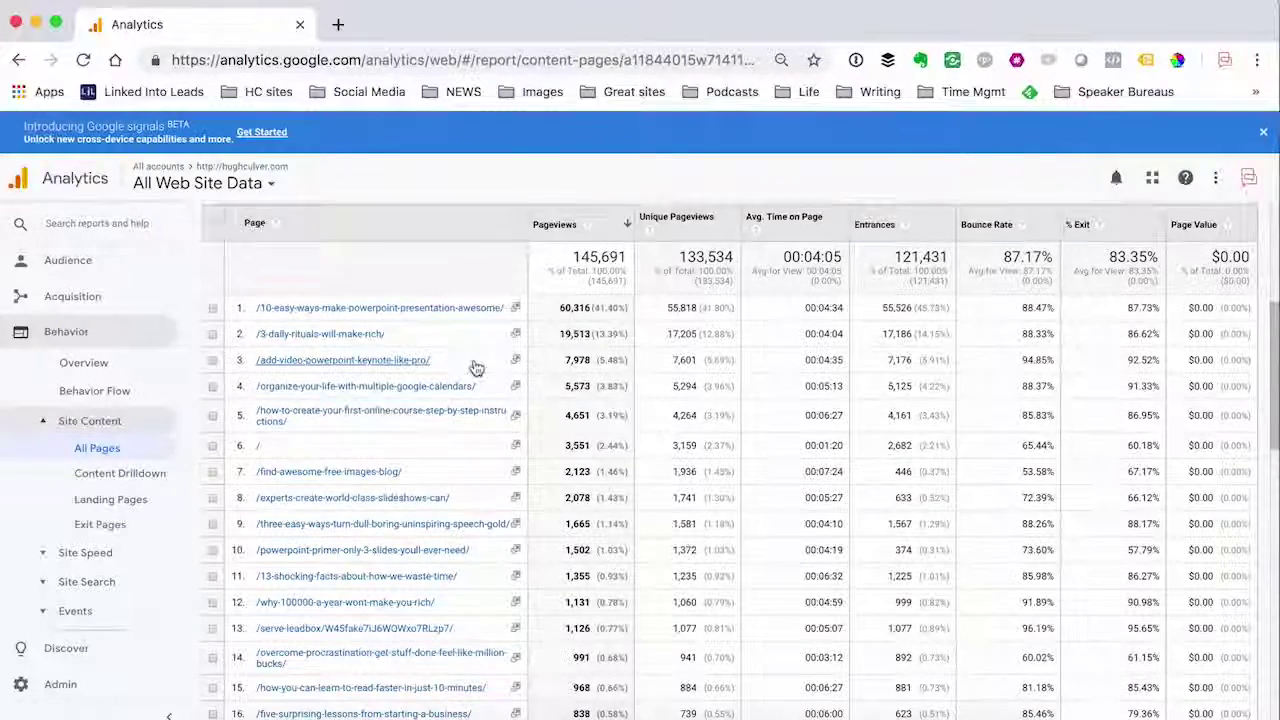
scroll(475, 370, down, 2)
scroll(475, 367, down, 6)
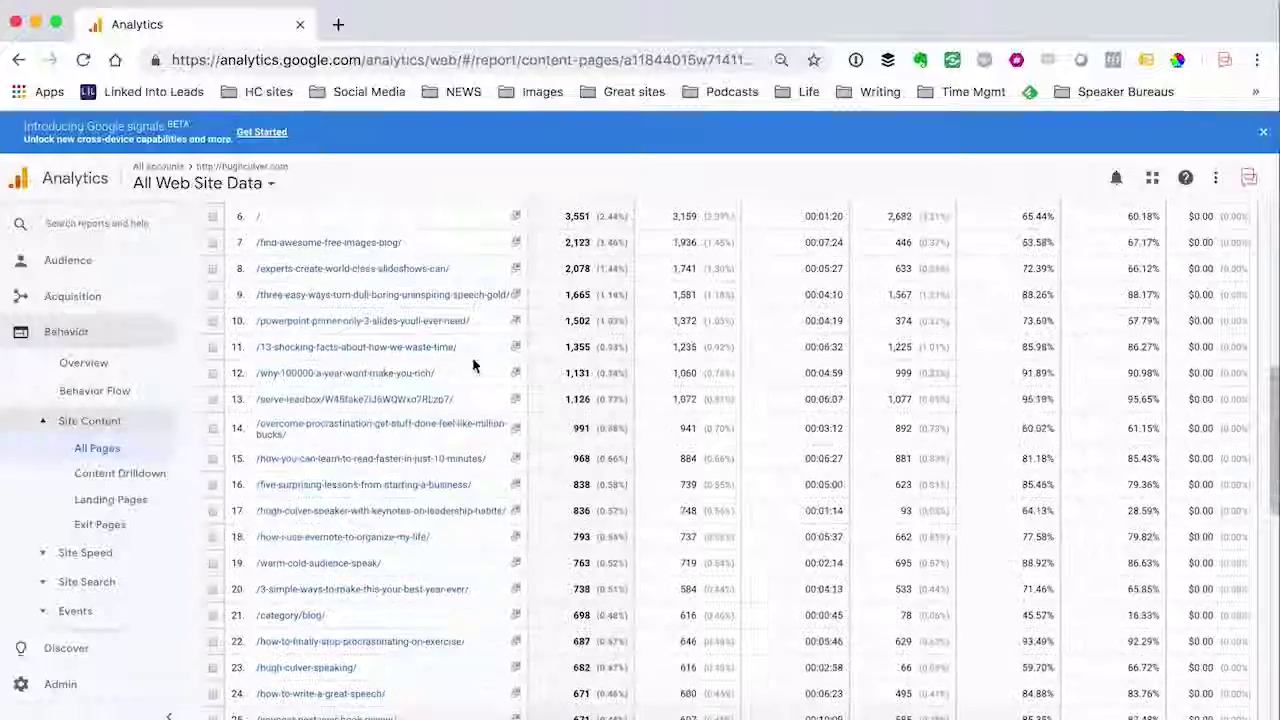
scroll(475, 367, up, 8)
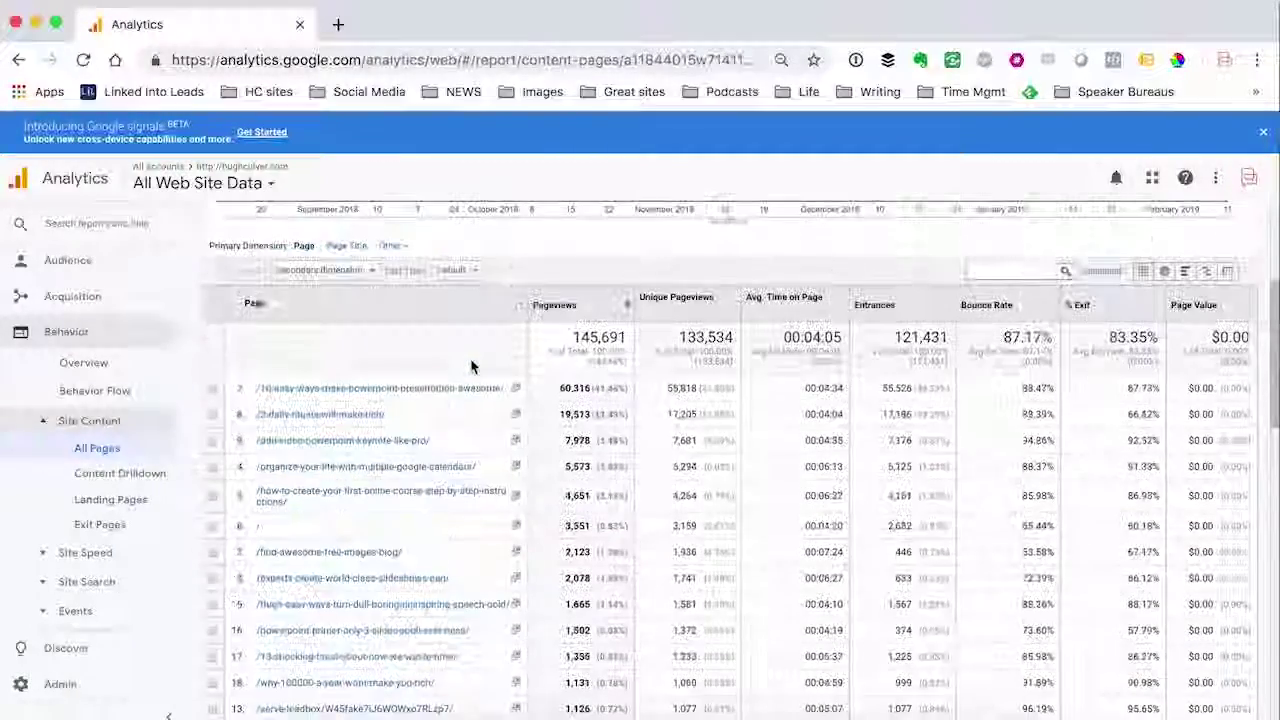
scroll(472, 368, down, 1)
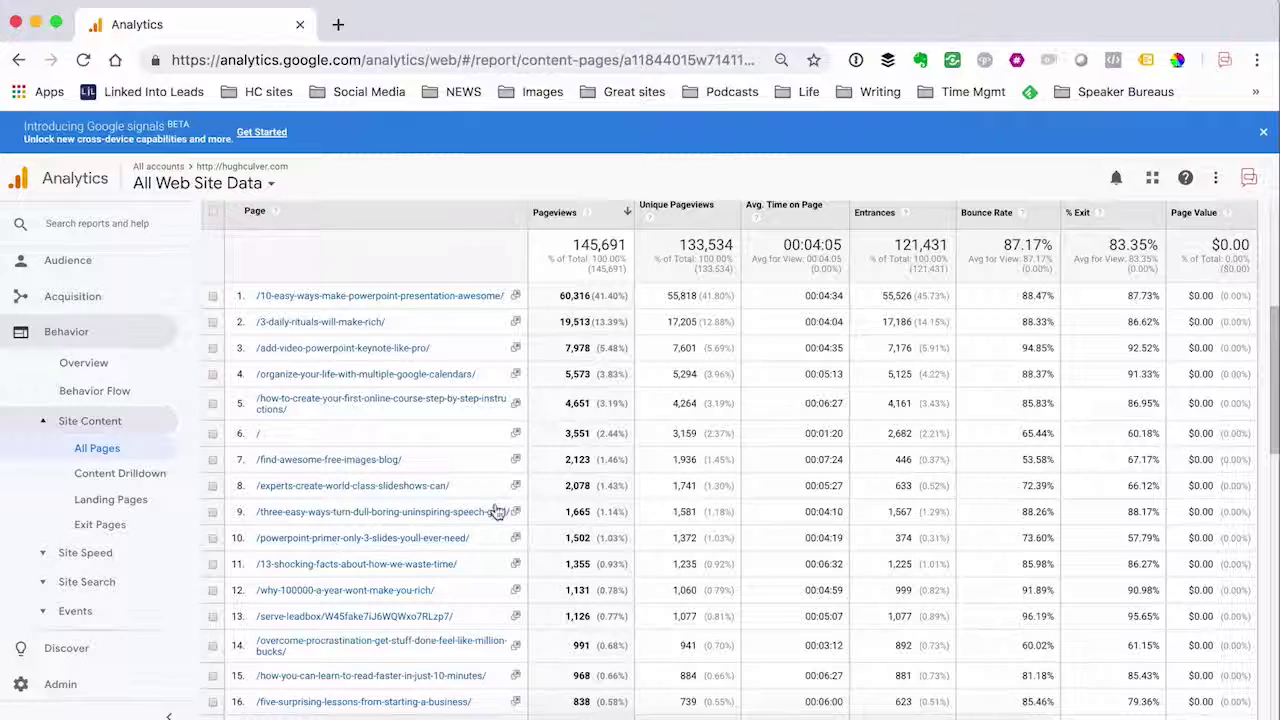
scroll(436, 538, down, 1)
scroll(438, 538, down, 1)
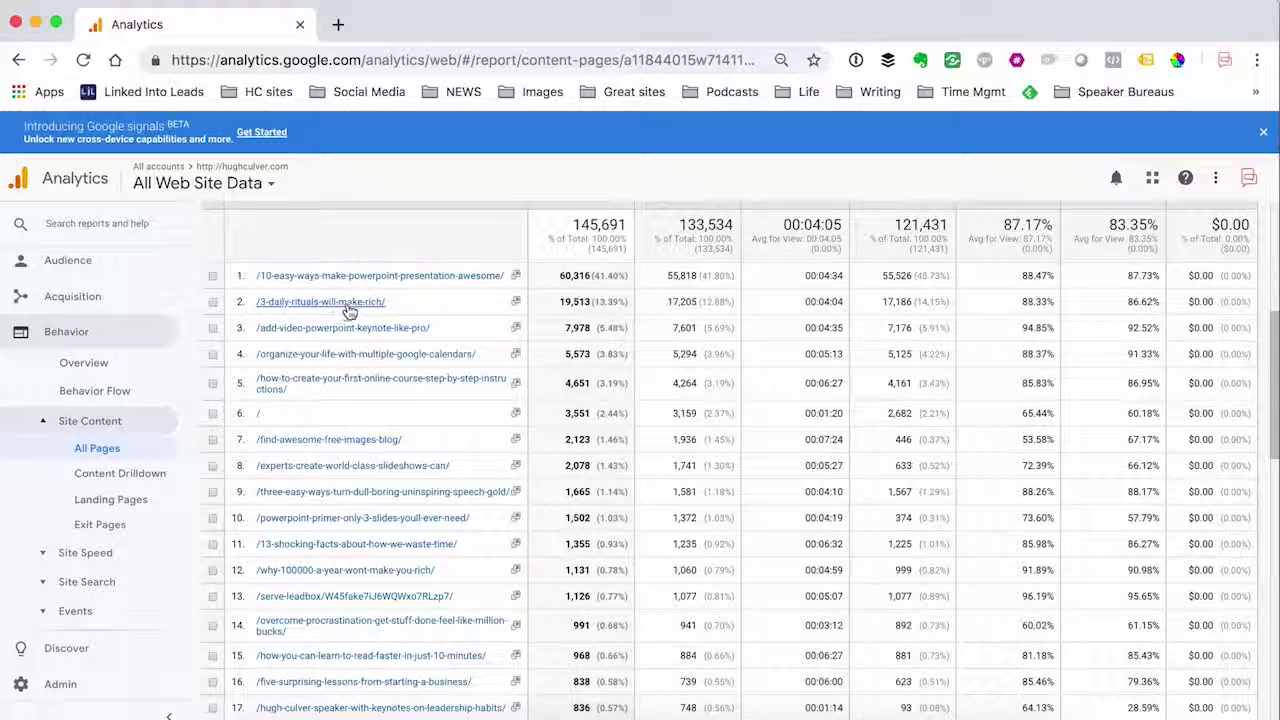
scroll(455, 322, up, 1)
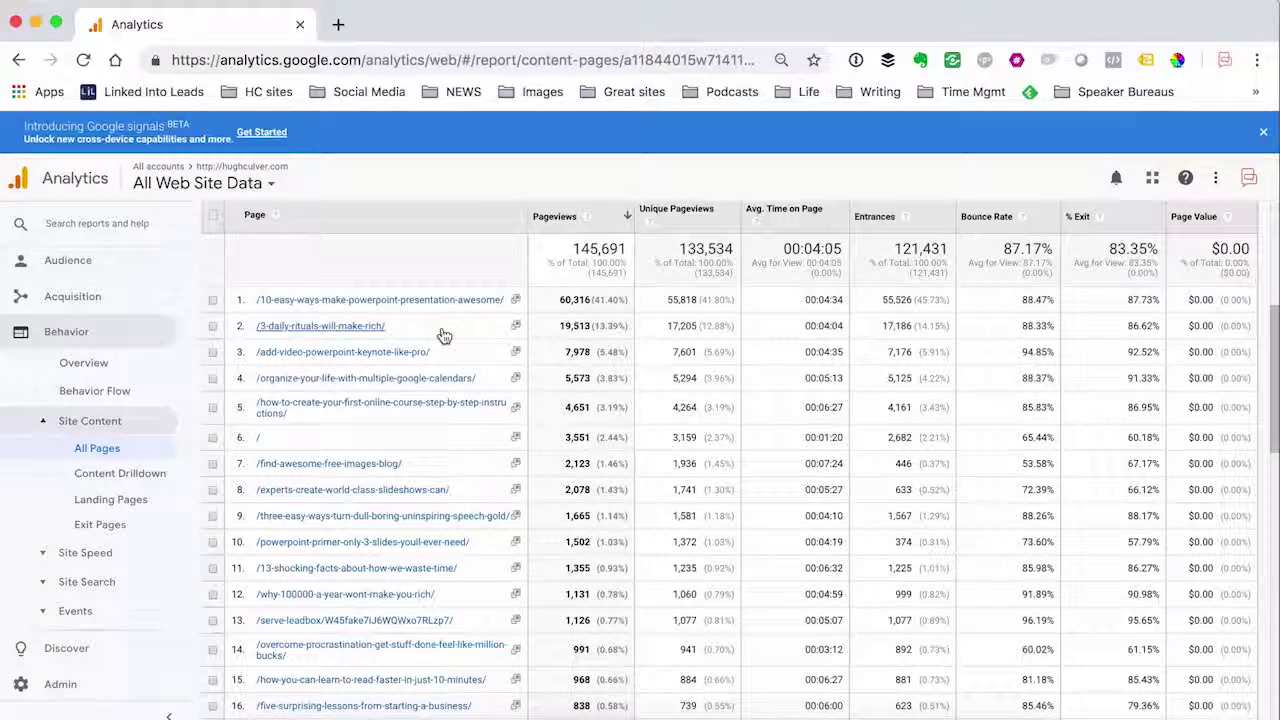
key(super+Tab)
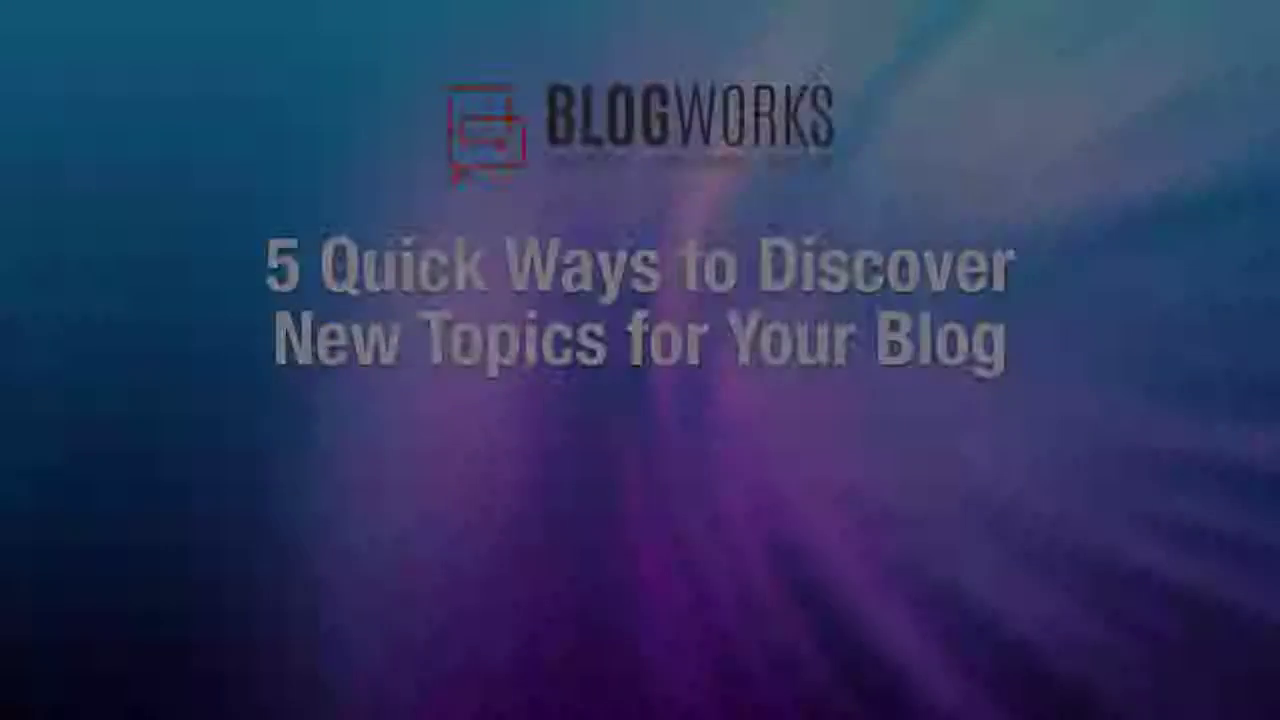